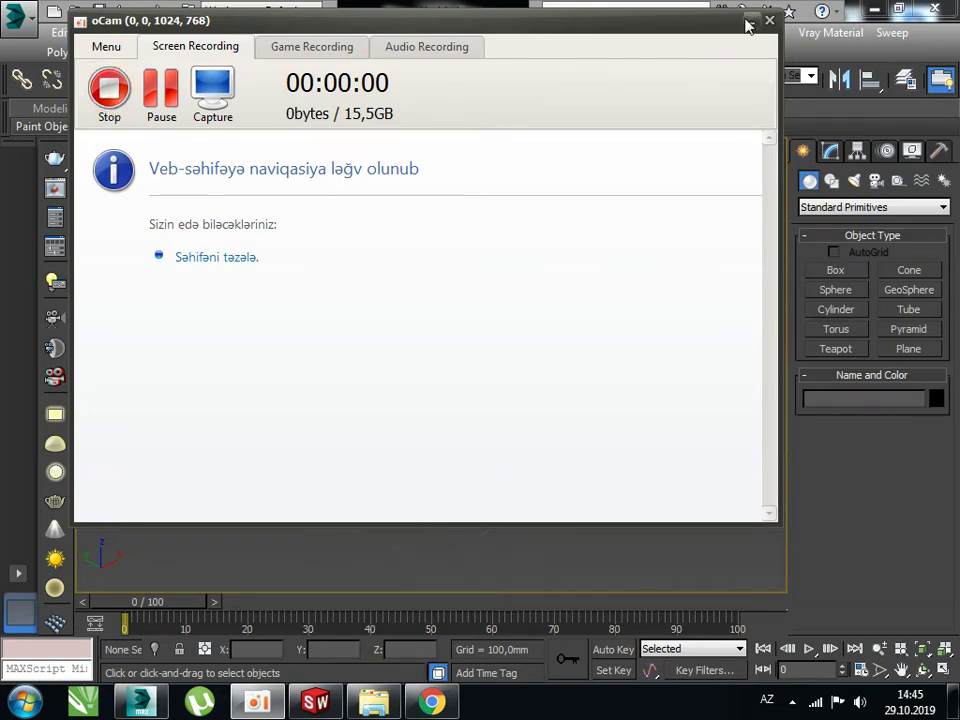
- Hide the oCam recorder, switch to Chrome and open a new blank tab
click(748, 22)
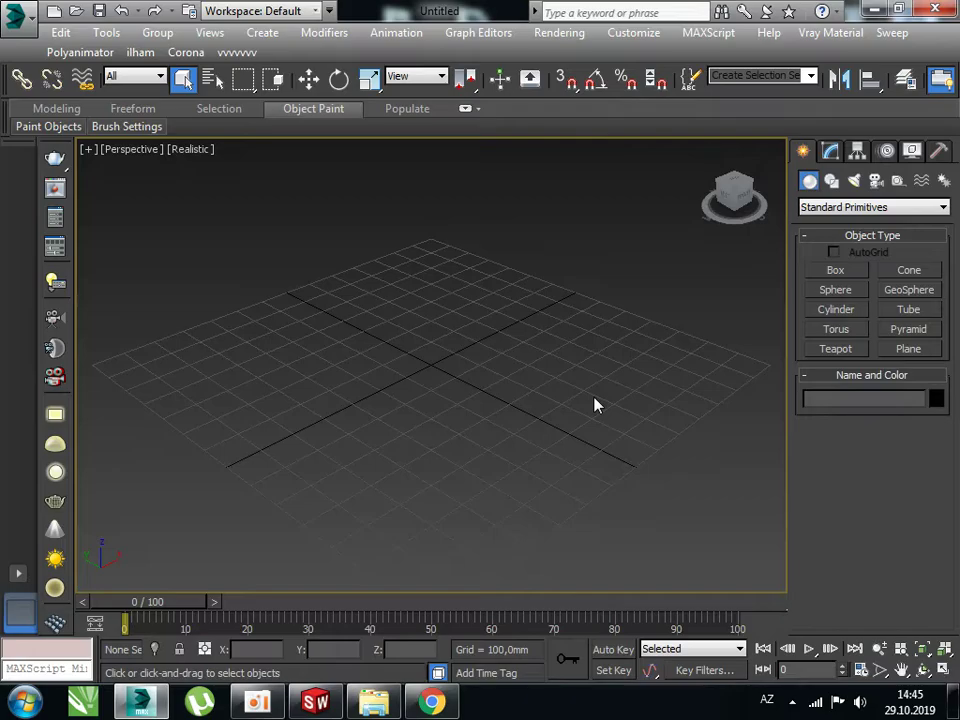
click(432, 702)
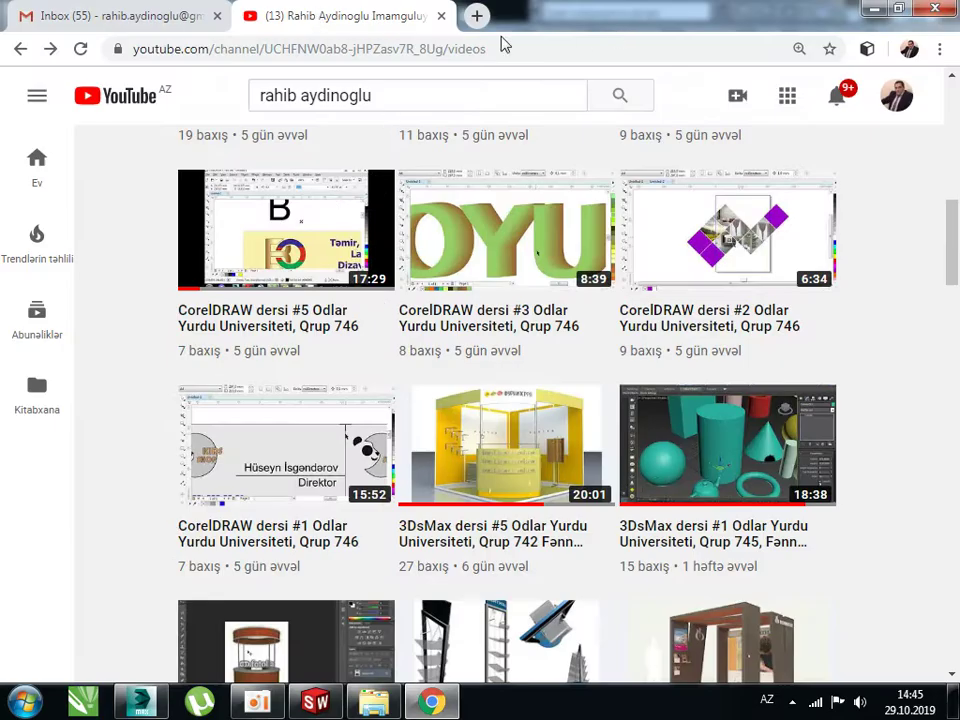
click(478, 15)
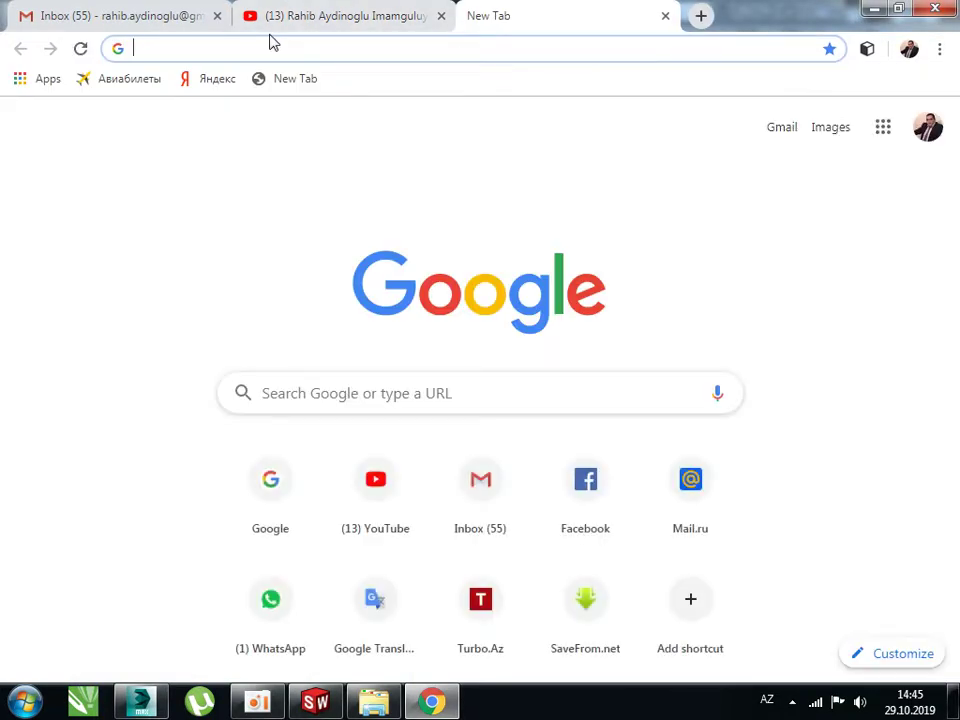
- Load 3ddd.ru and close the YouTube and Gmail tabs
text(3d)
key(Return)
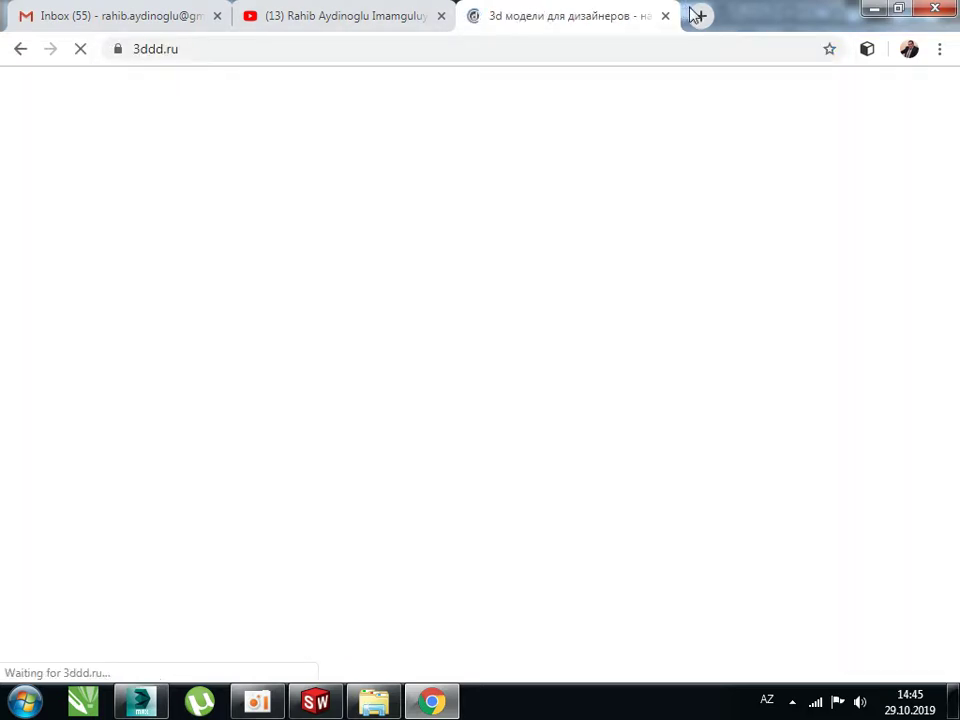
click(376, 10)
click(441, 16)
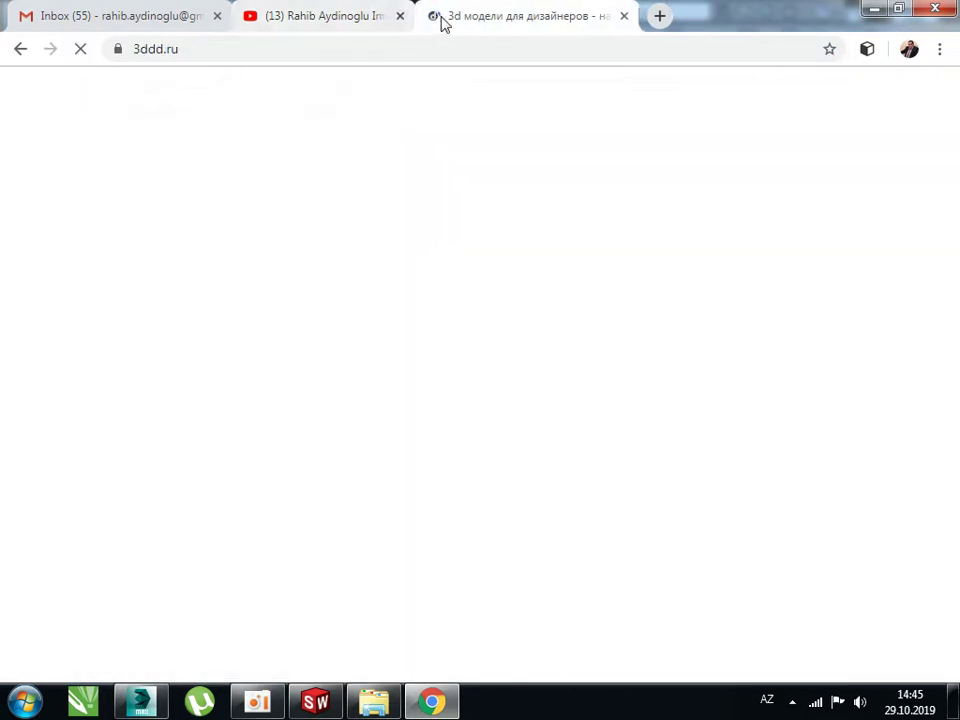
click(167, 17)
click(217, 16)
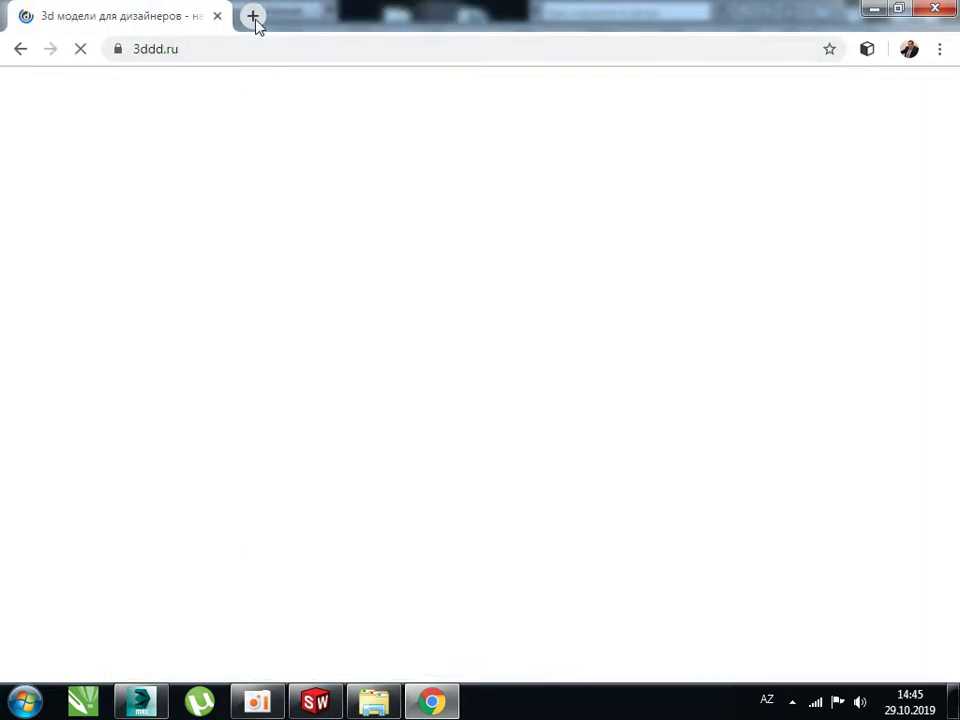
- Open 3dsky.org in a new tab via 3dsky.ru, then return to the 3ddd.ru tab
click(253, 17)
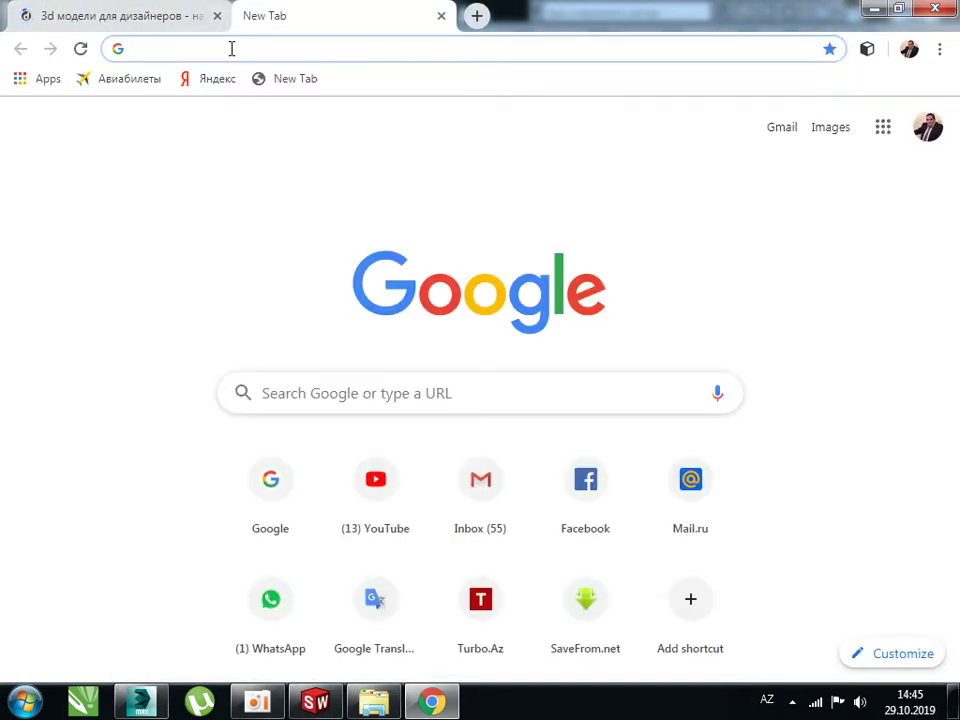
text(3d)
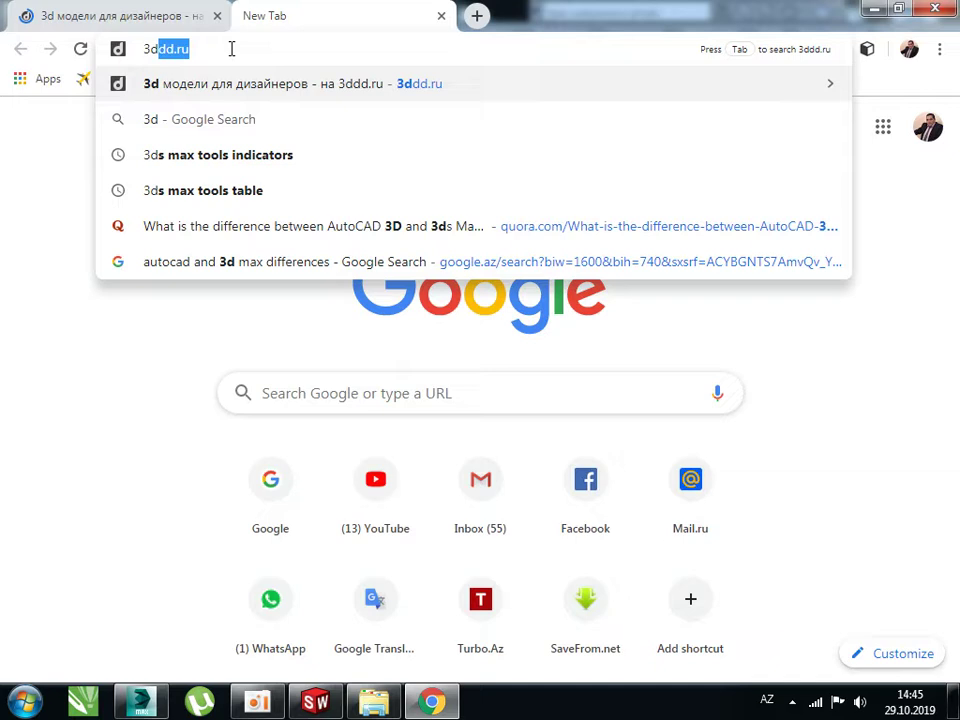
text(sky)
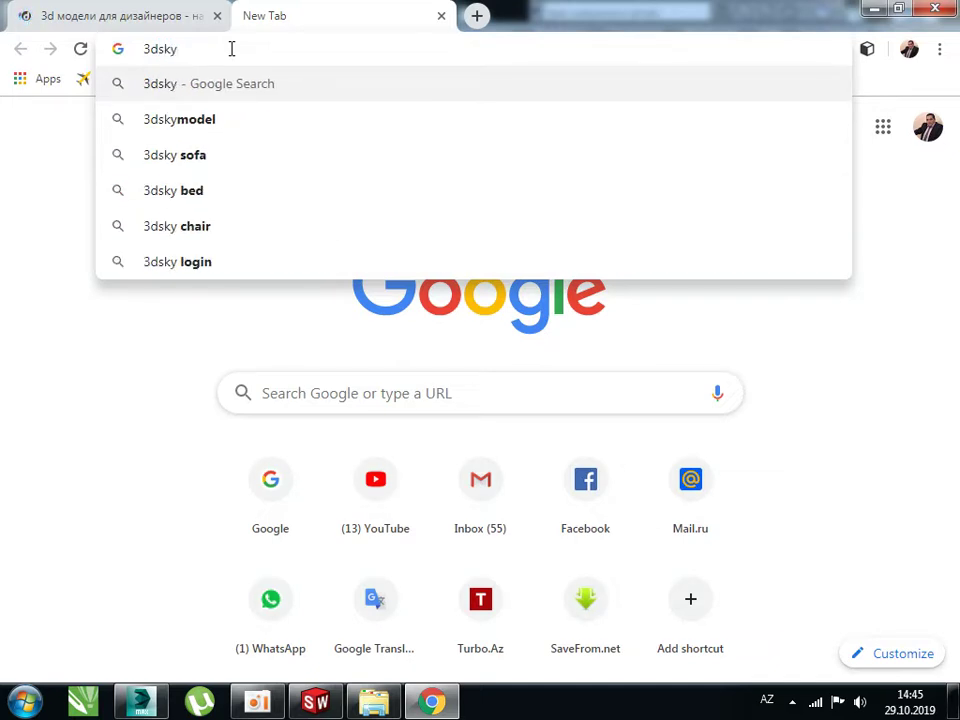
text(.r)
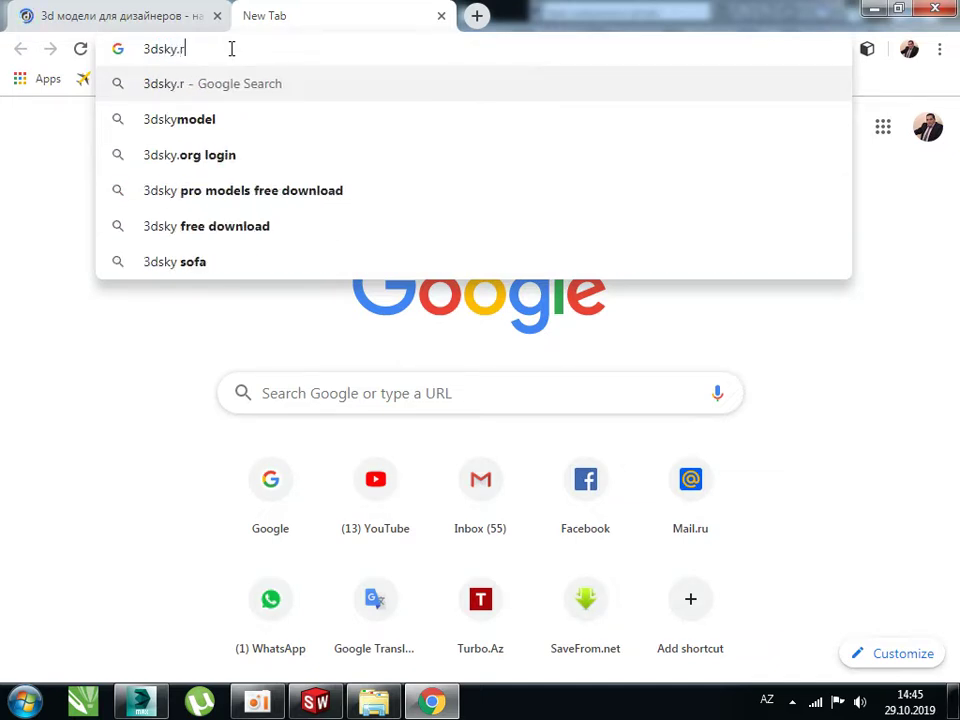
text(u)
key(Return)
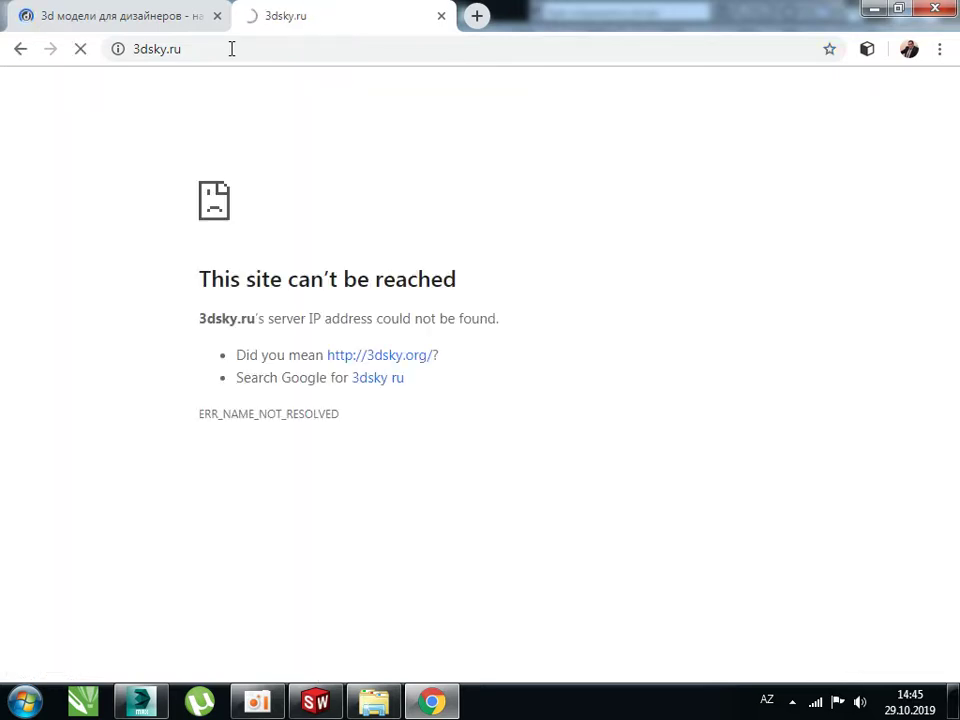
click(231, 48)
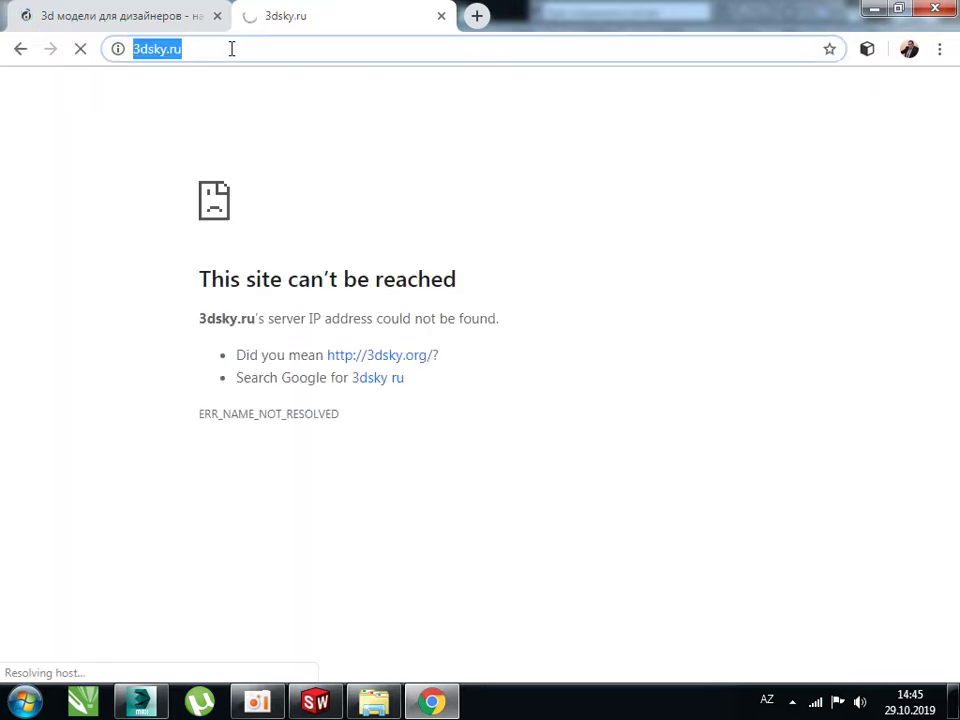
click(397, 357)
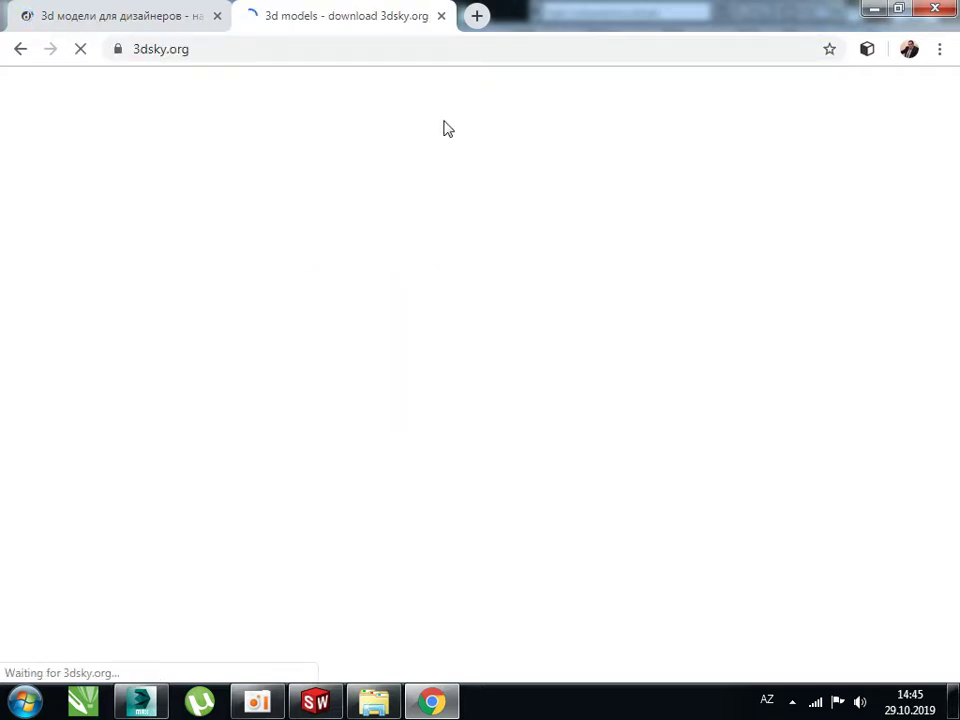
click(124, 12)
scroll(477, 445, down, 5)
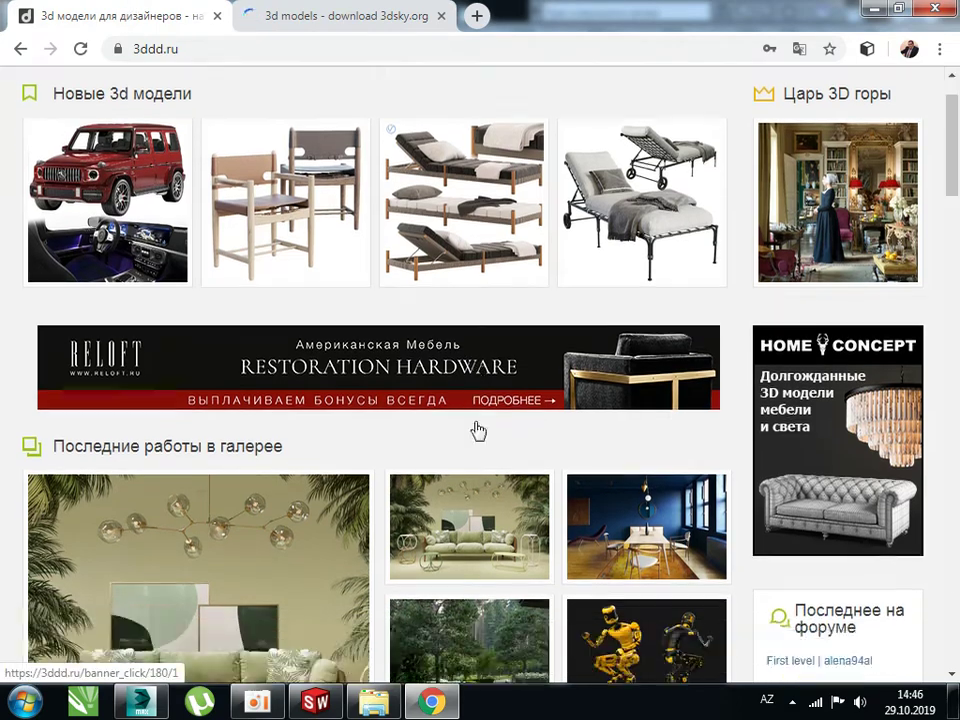
- Go to 3ddd.ru's 3D Модели catalogue and open the Транспорт category
scroll(476, 430, up, 1)
scroll(476, 430, up, 5)
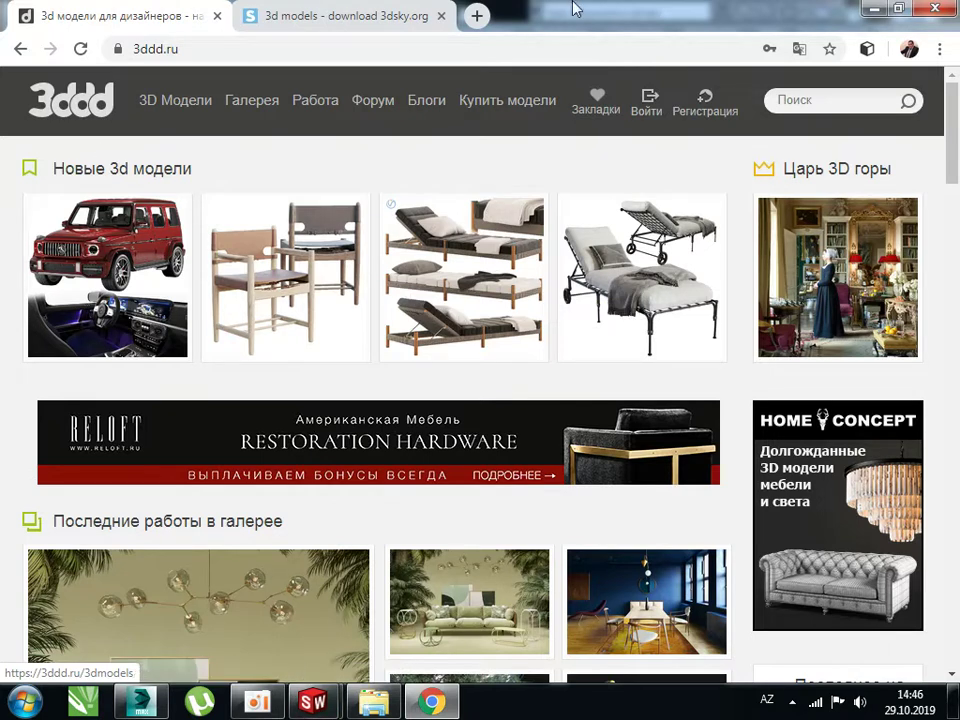
click(206, 116)
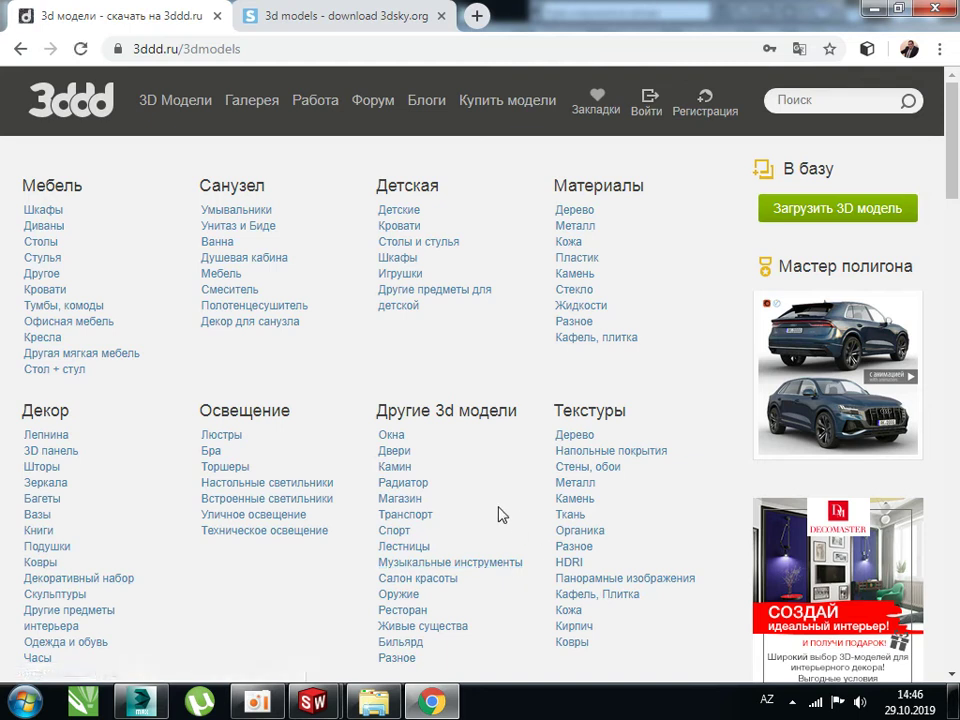
click(431, 517)
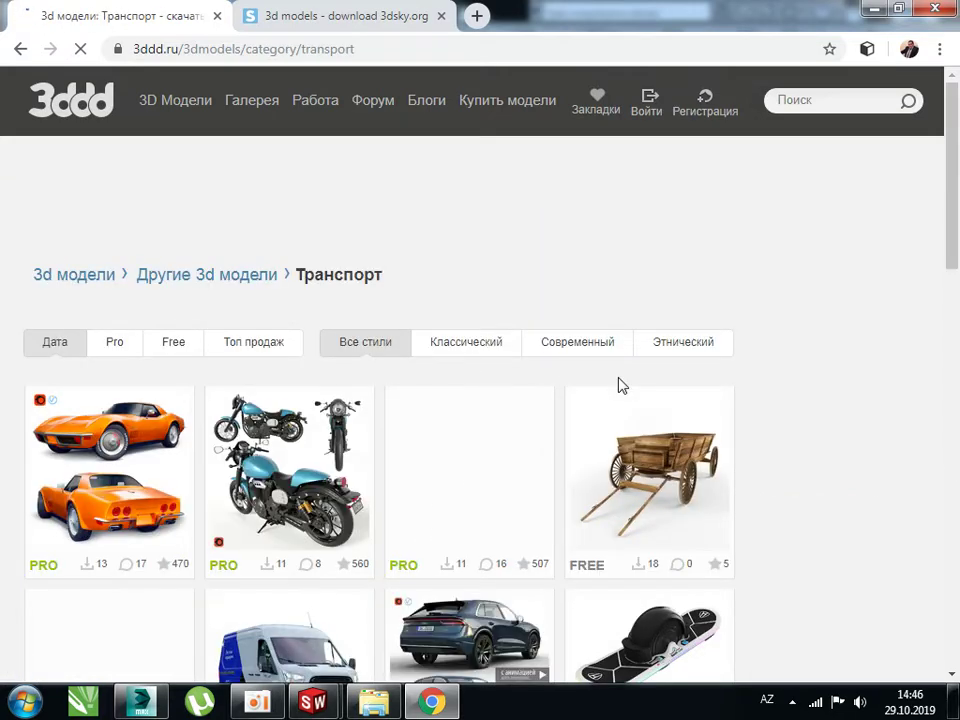
- Filter Транспорт to free models, browse them, then return to the category list
scroll(610, 383, down, 1)
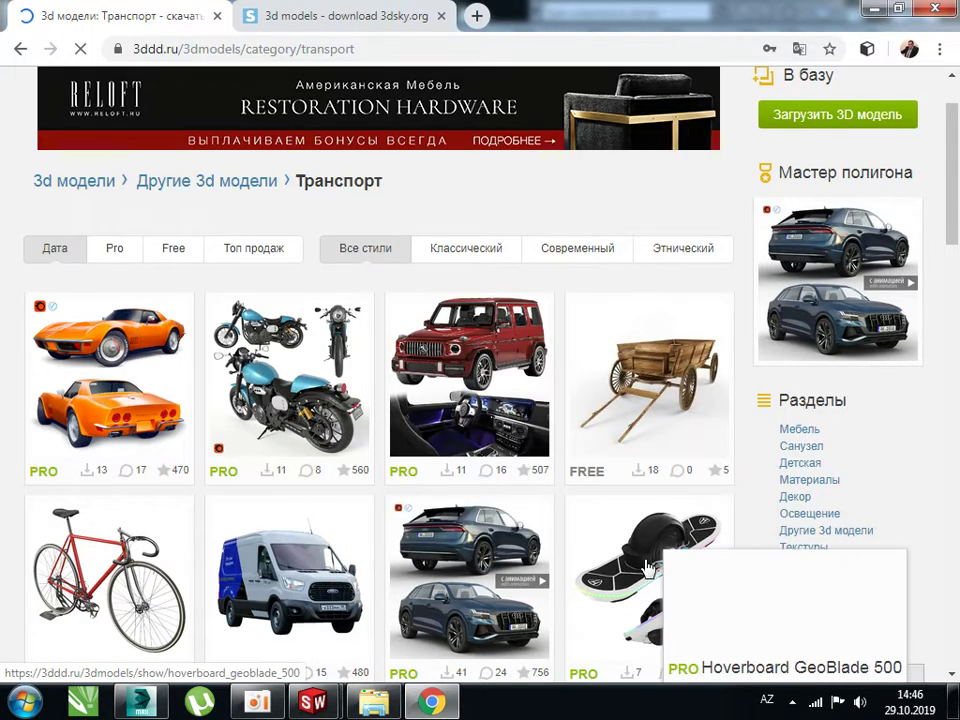
click(167, 257)
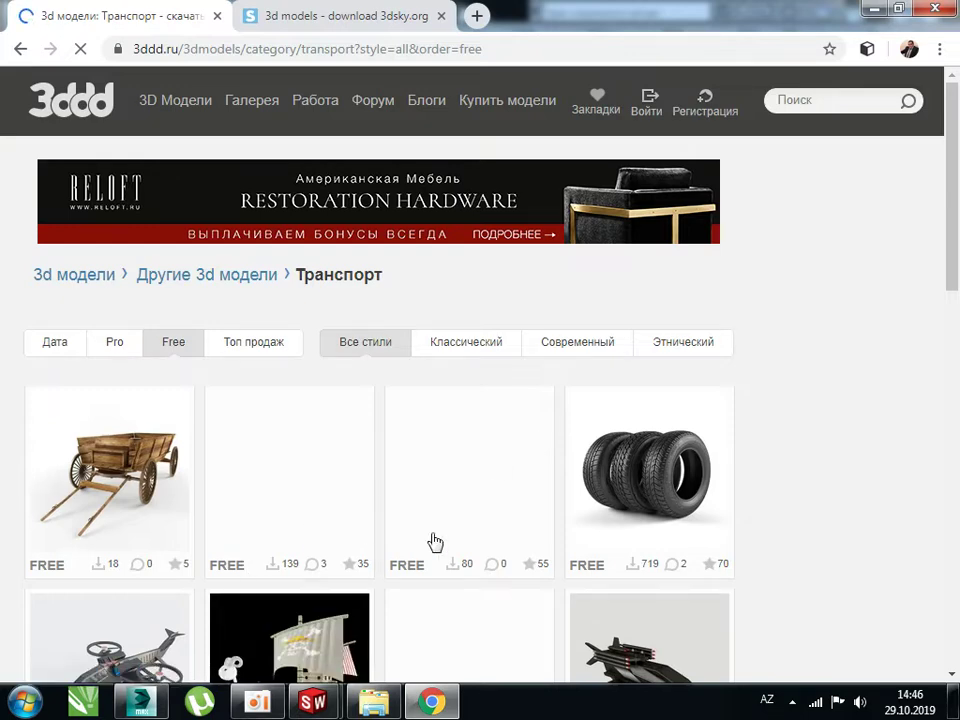
scroll(522, 521, down, 2)
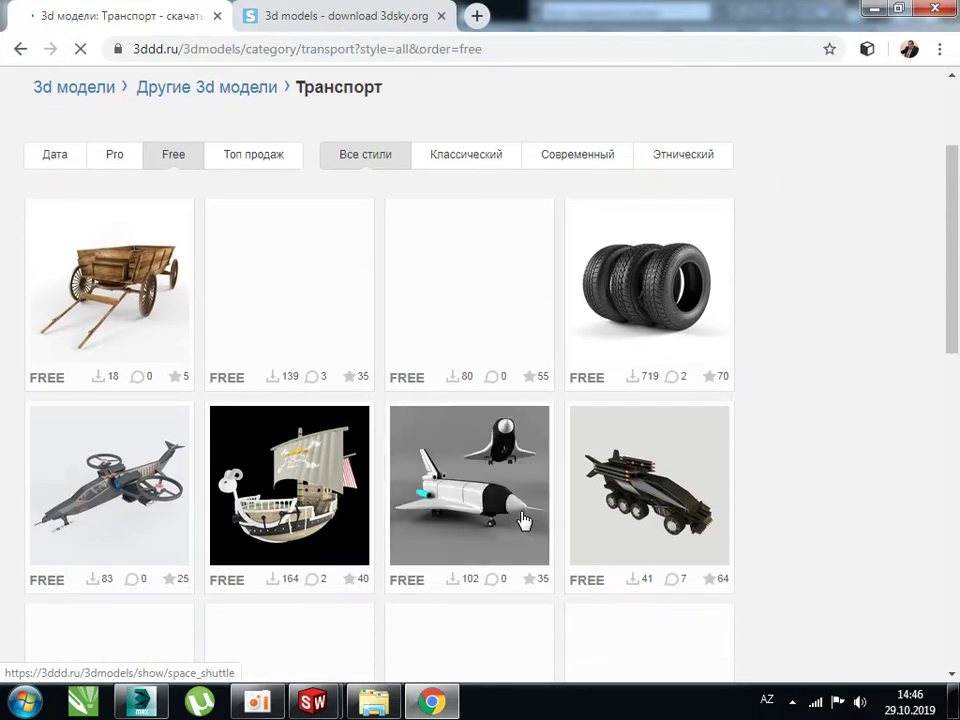
scroll(522, 520, down, 4)
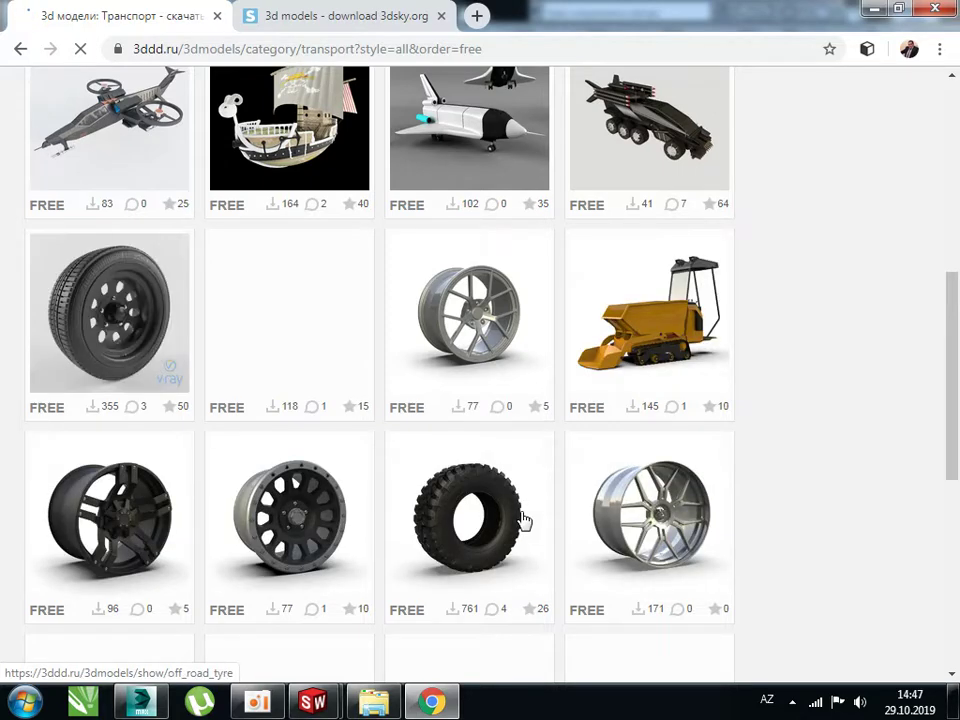
scroll(522, 520, down, 5)
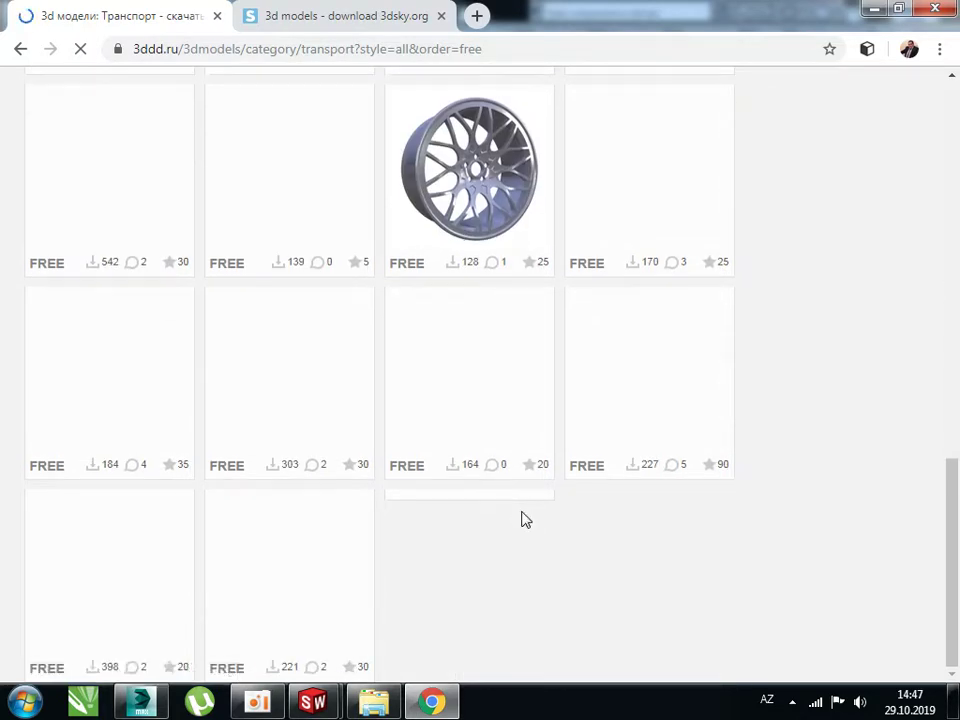
scroll(522, 520, up, 3)
scroll(522, 519, up, 5)
scroll(522, 519, up, 4)
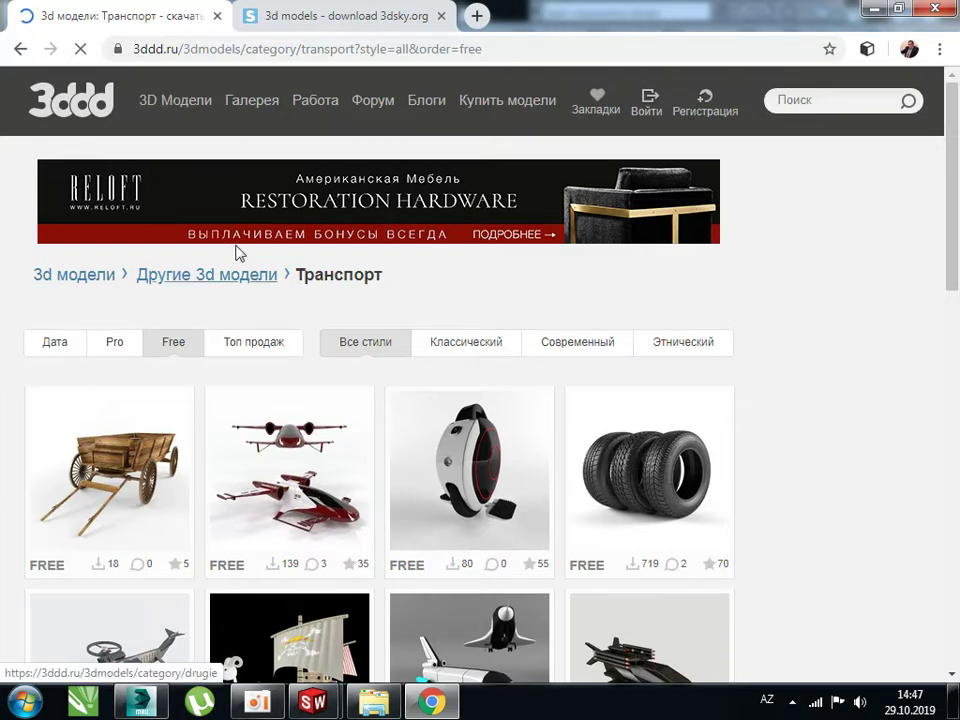
click(191, 101)
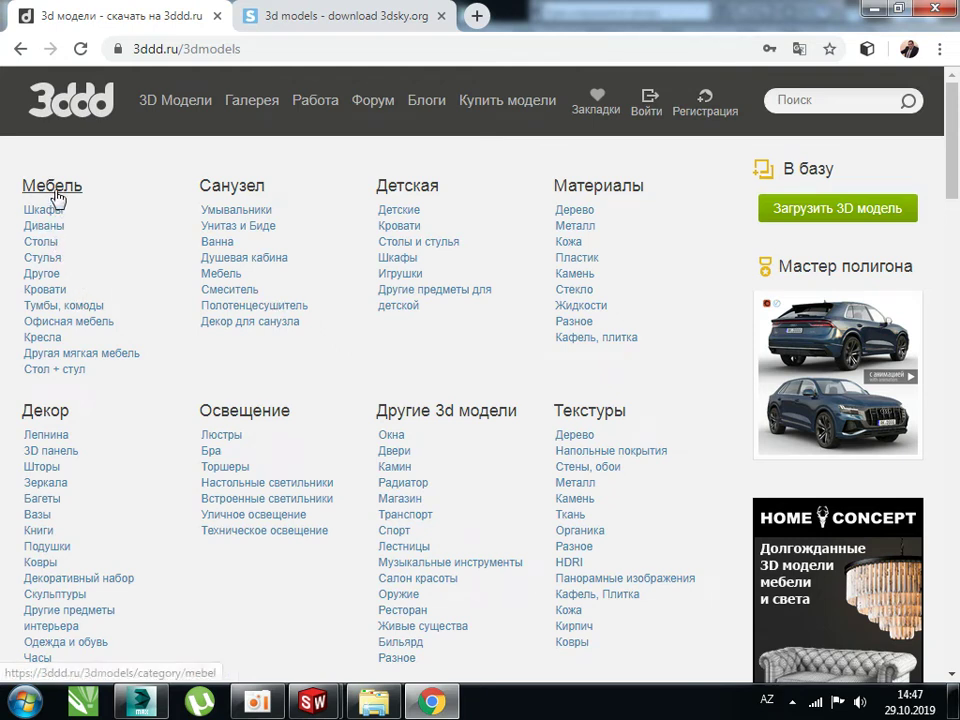
- Open the Кровати category filtered to free models and browse the first page
click(32, 289)
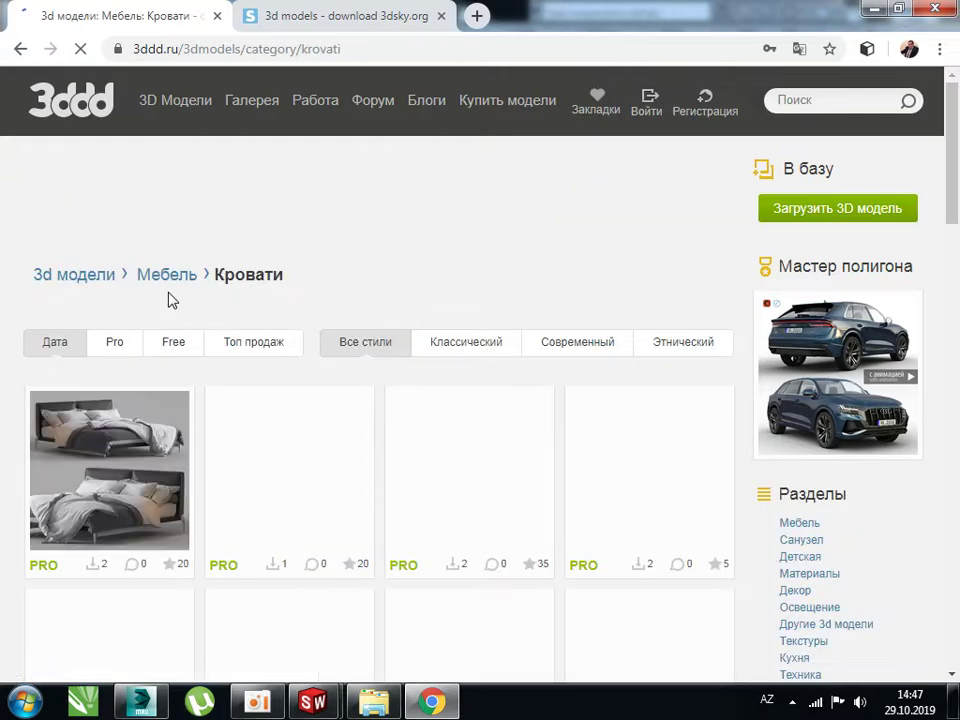
click(172, 343)
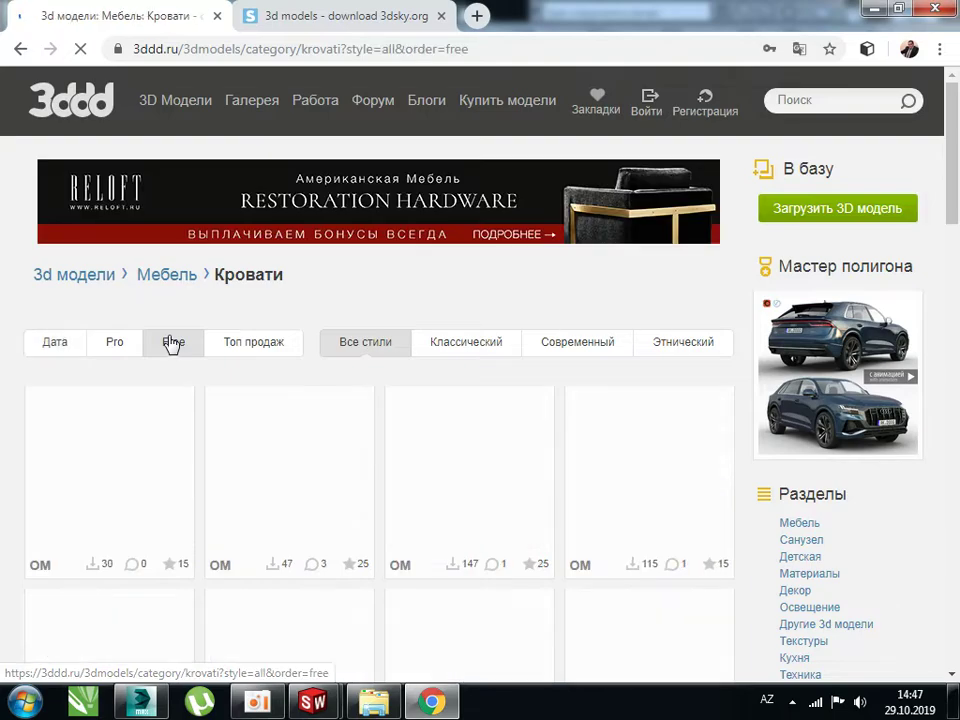
scroll(590, 492, down, 5)
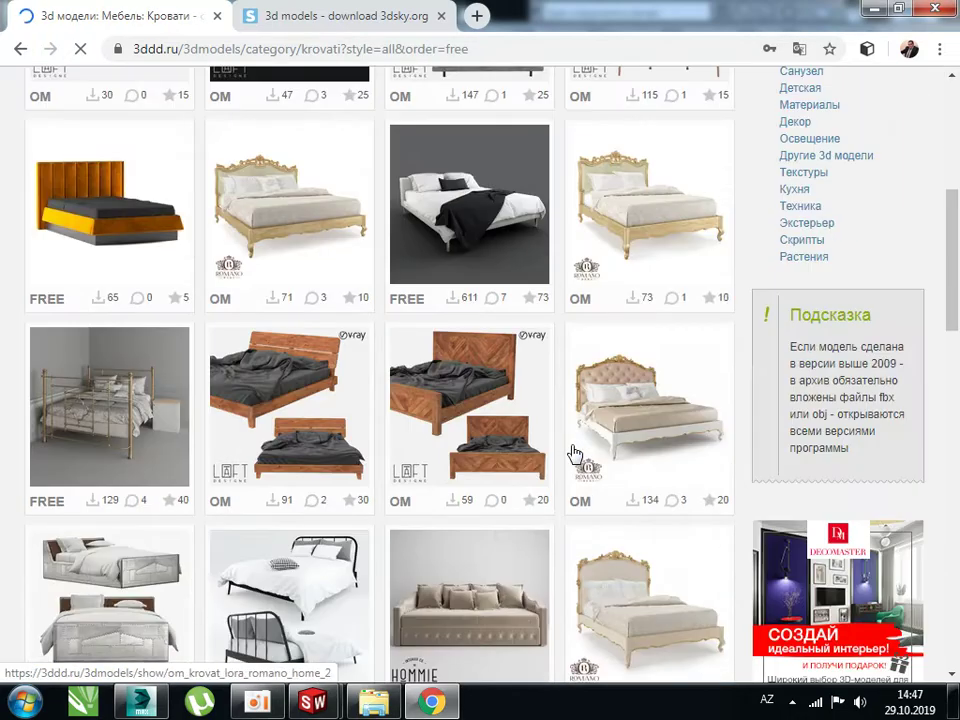
scroll(566, 450, down, 1)
scroll(561, 448, down, 4)
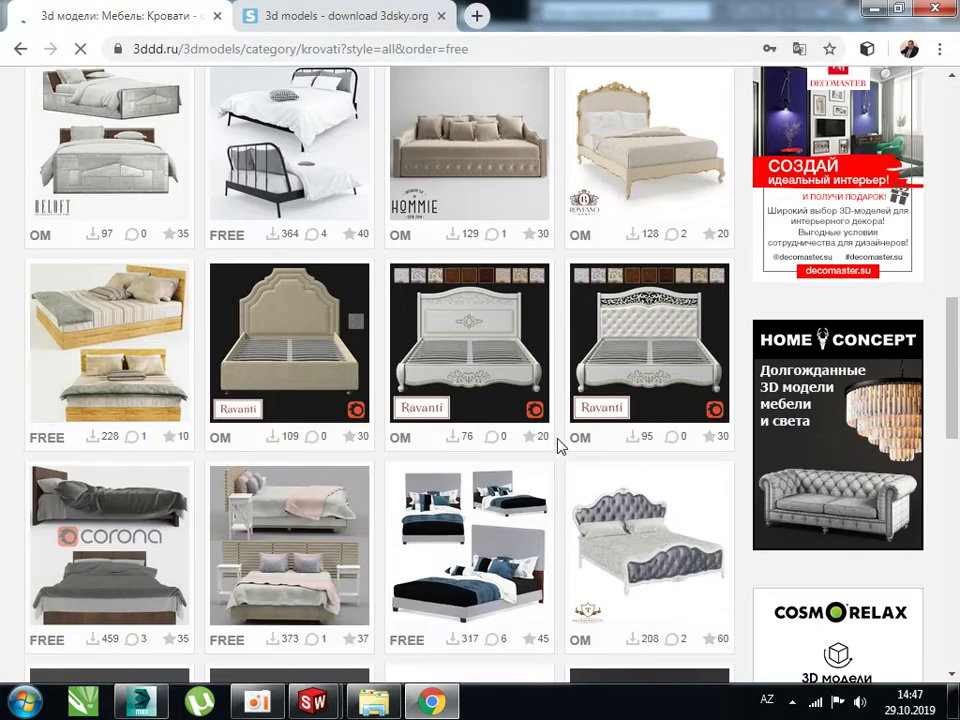
scroll(560, 442, down, 1)
scroll(558, 438, up, 3)
scroll(558, 438, up, 7)
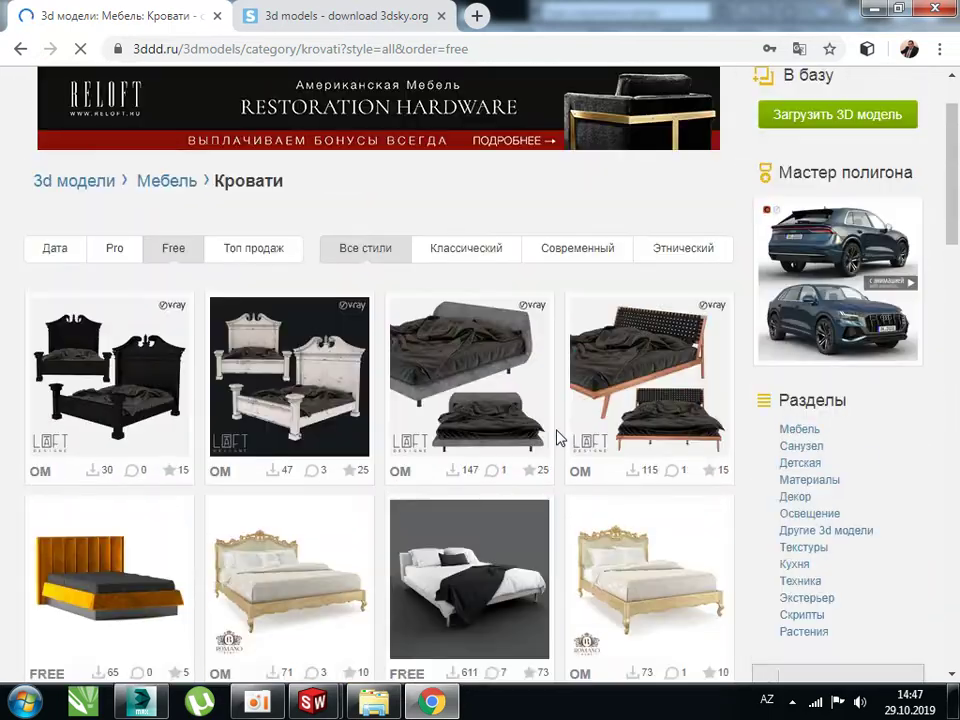
scroll(558, 438, up, 1)
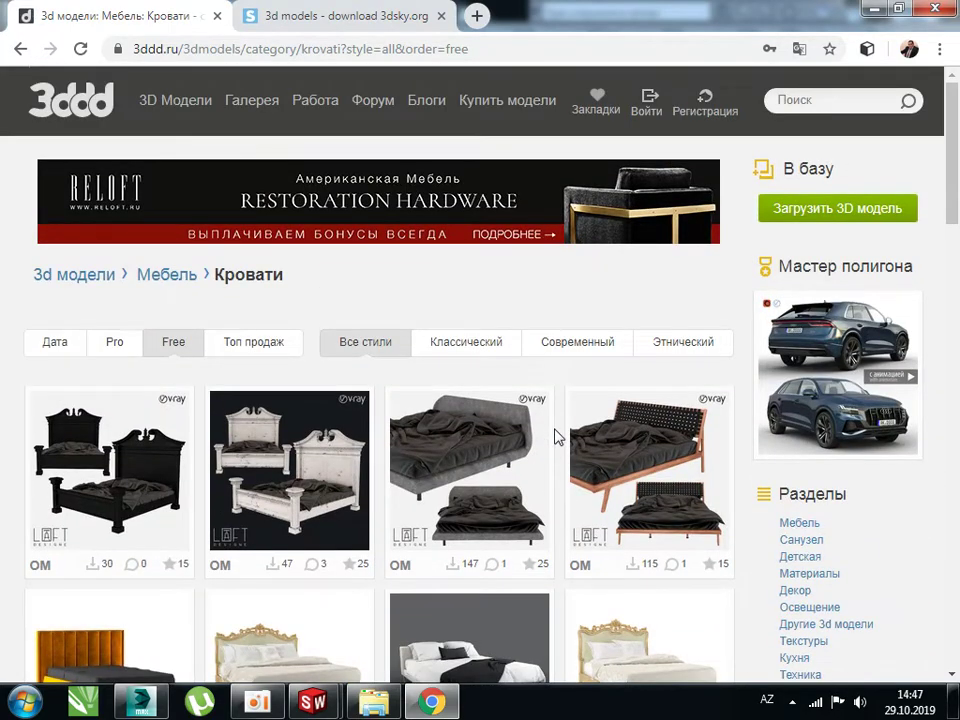
scroll(520, 355, down, 4)
scroll(517, 360, down, 2)
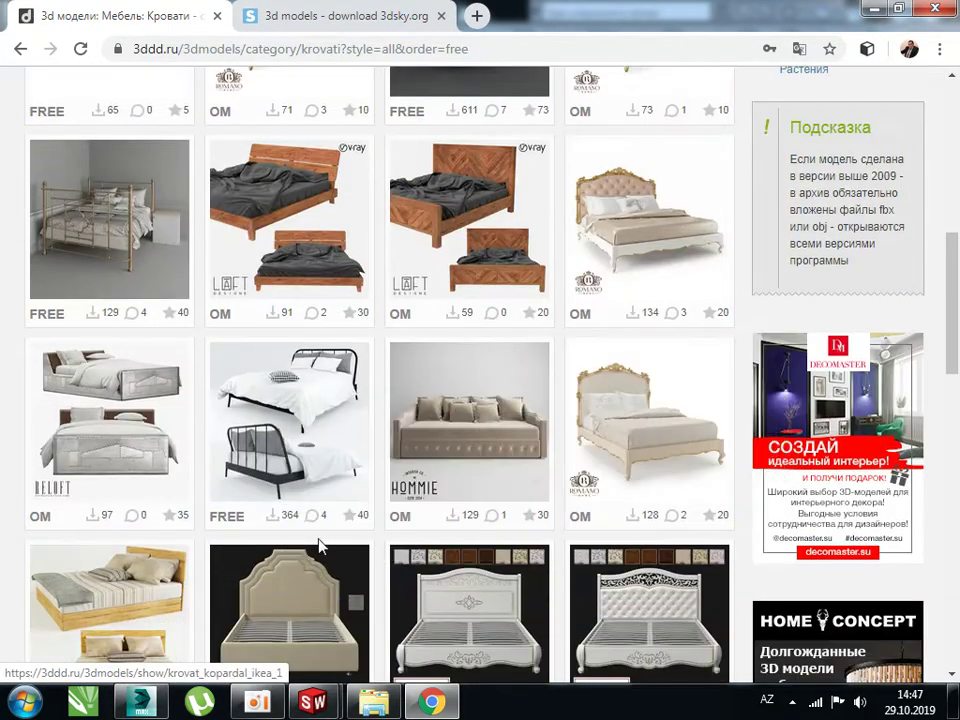
scroll(381, 435, down, 2)
scroll(471, 422, down, 1)
scroll(685, 468, down, 1)
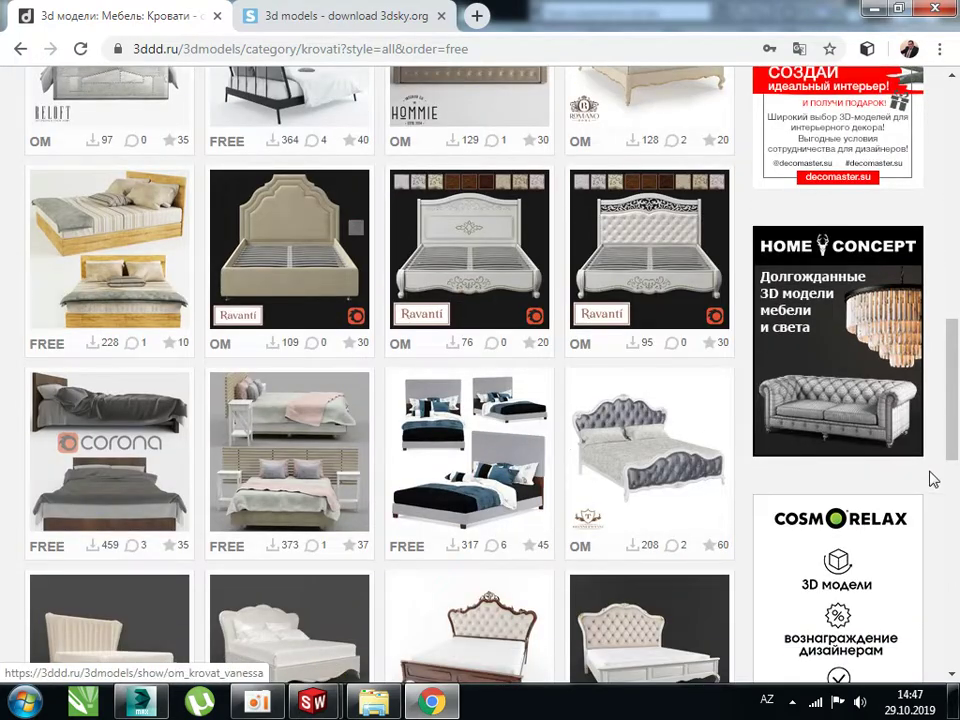
scroll(645, 409, down, 2)
scroll(645, 409, down, 2)
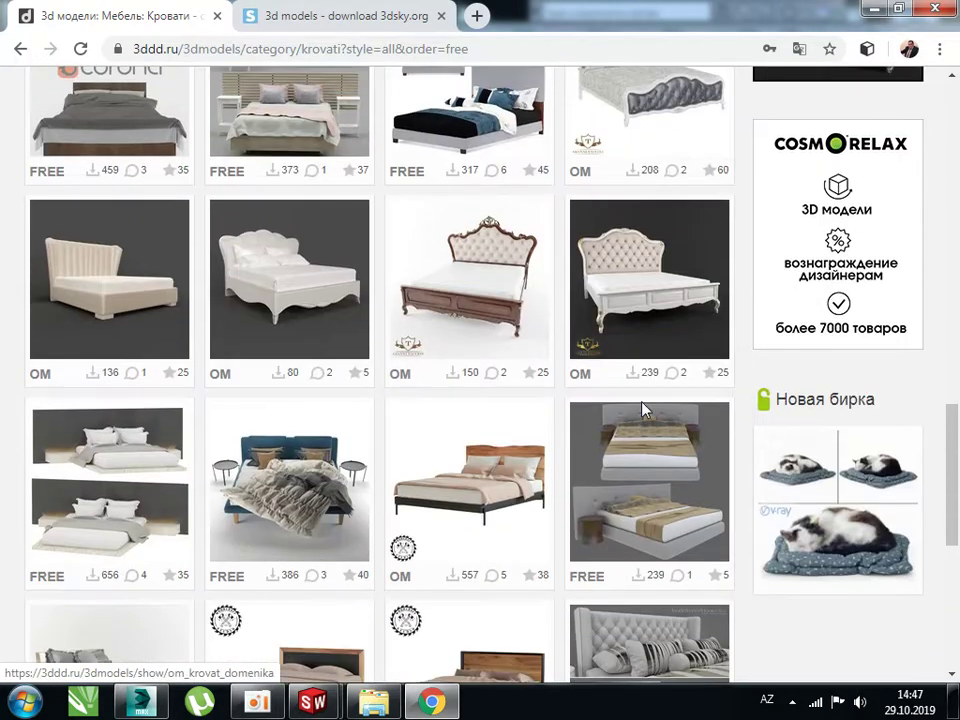
scroll(645, 408, down, 2)
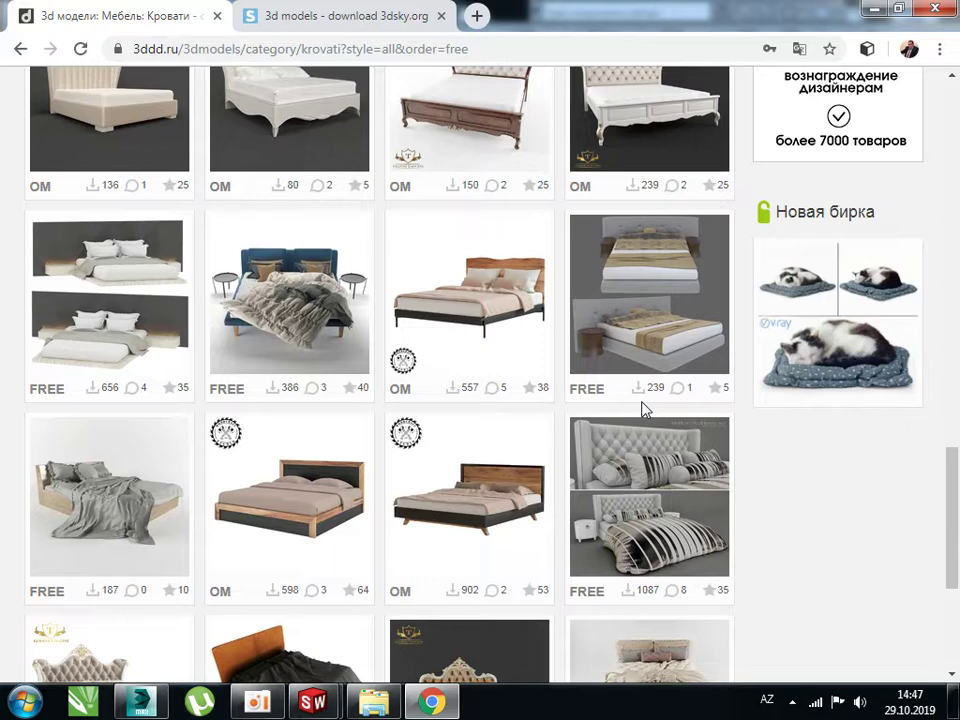
scroll(645, 409, down, 2)
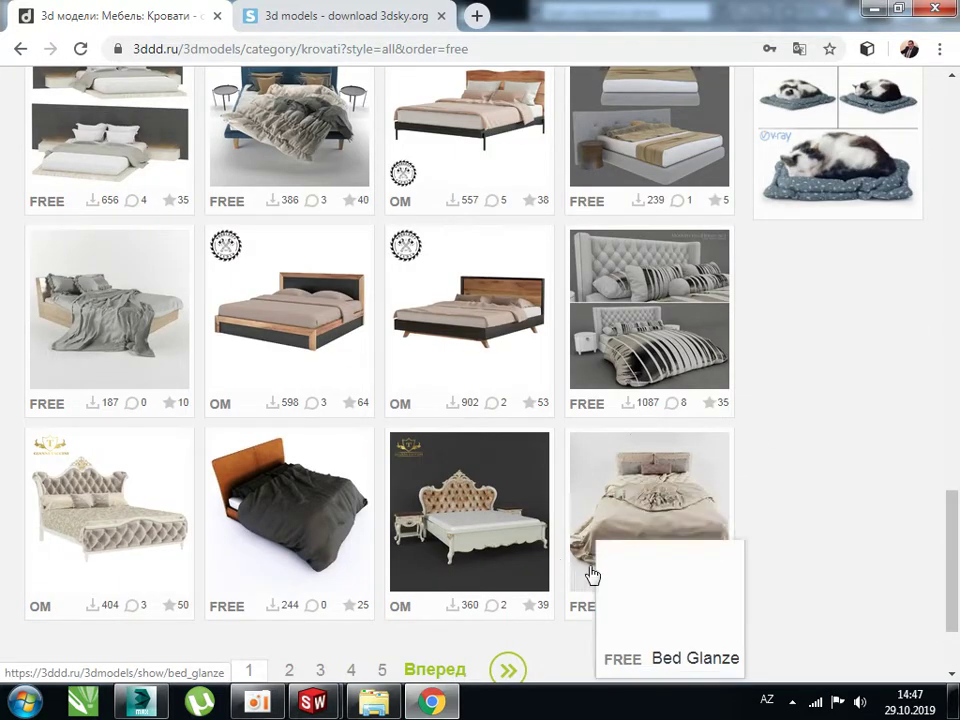
mouse_move(109, 497)
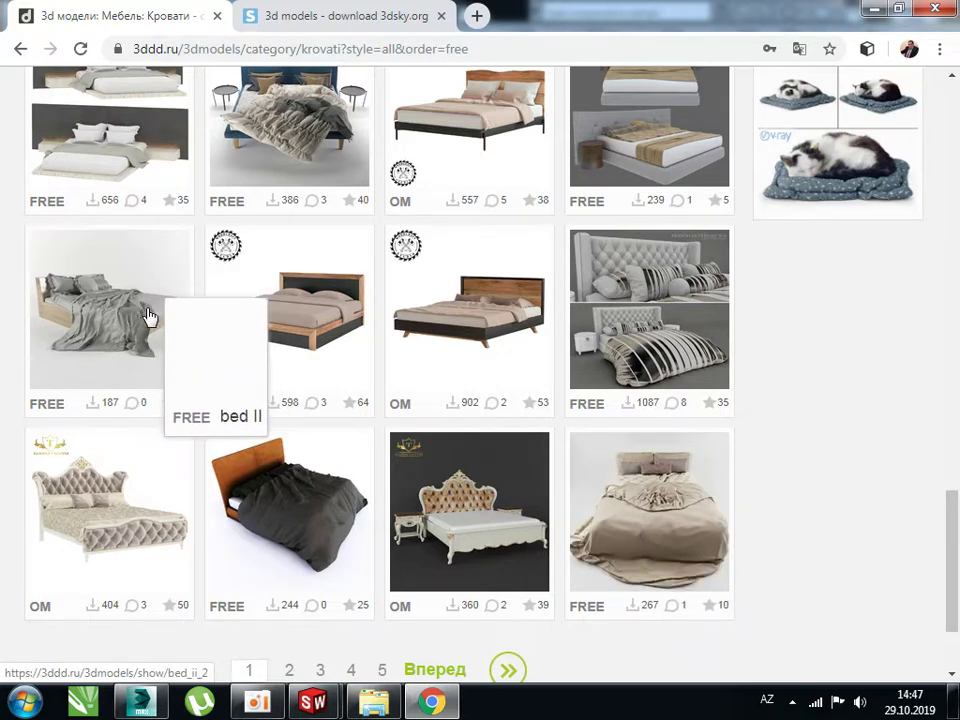
scroll(150, 316, down, 2)
- Go to page 2 of the free beds and open the Double bed model
click(290, 523)
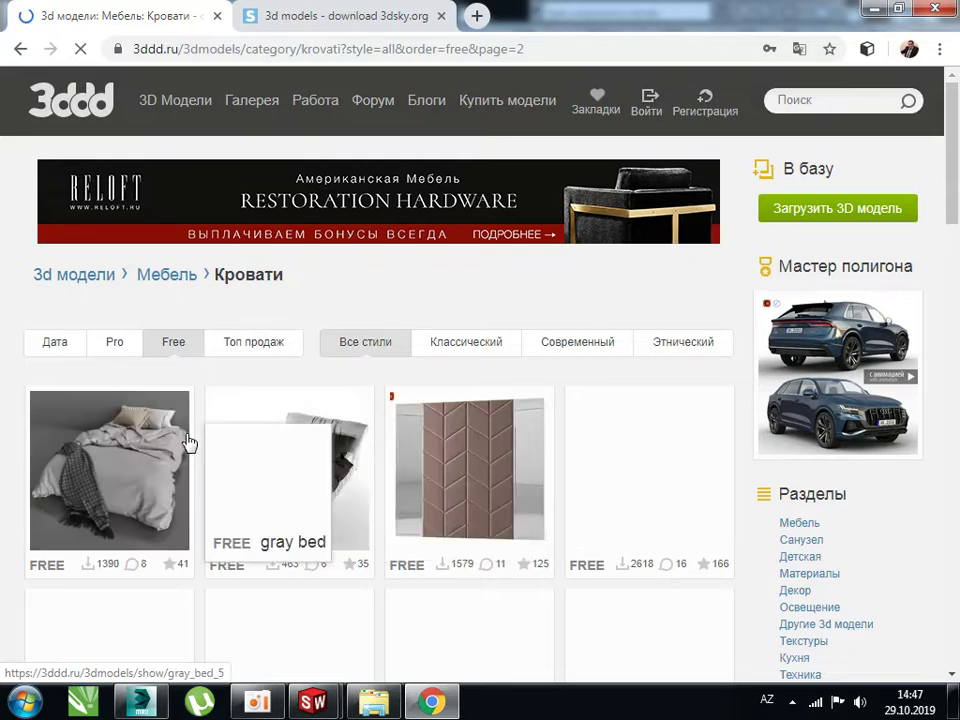
scroll(394, 439, down, 3)
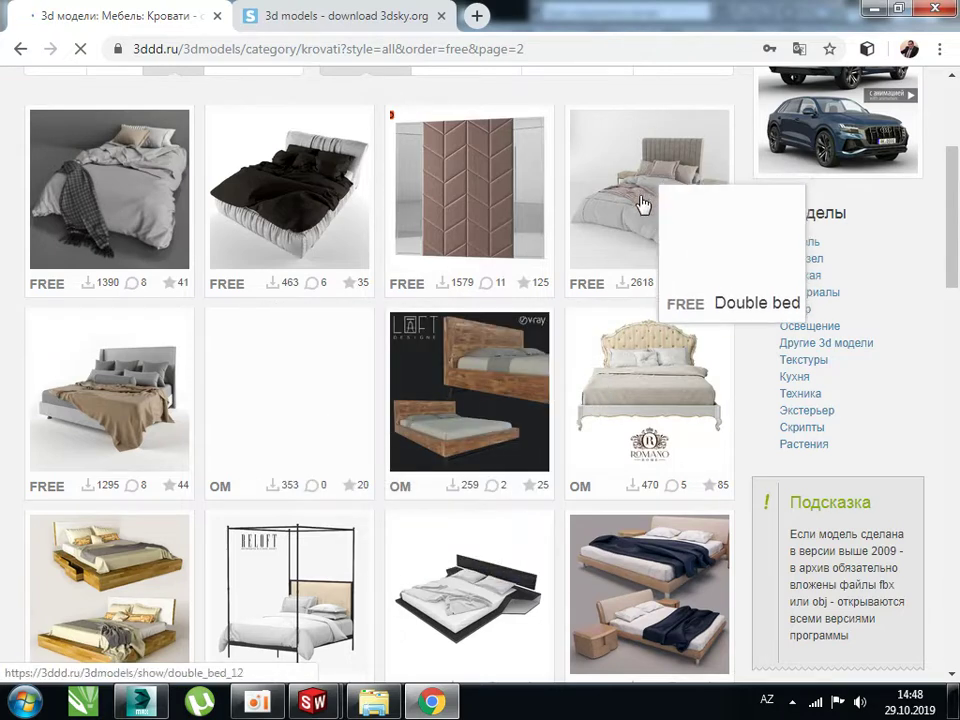
click(641, 197)
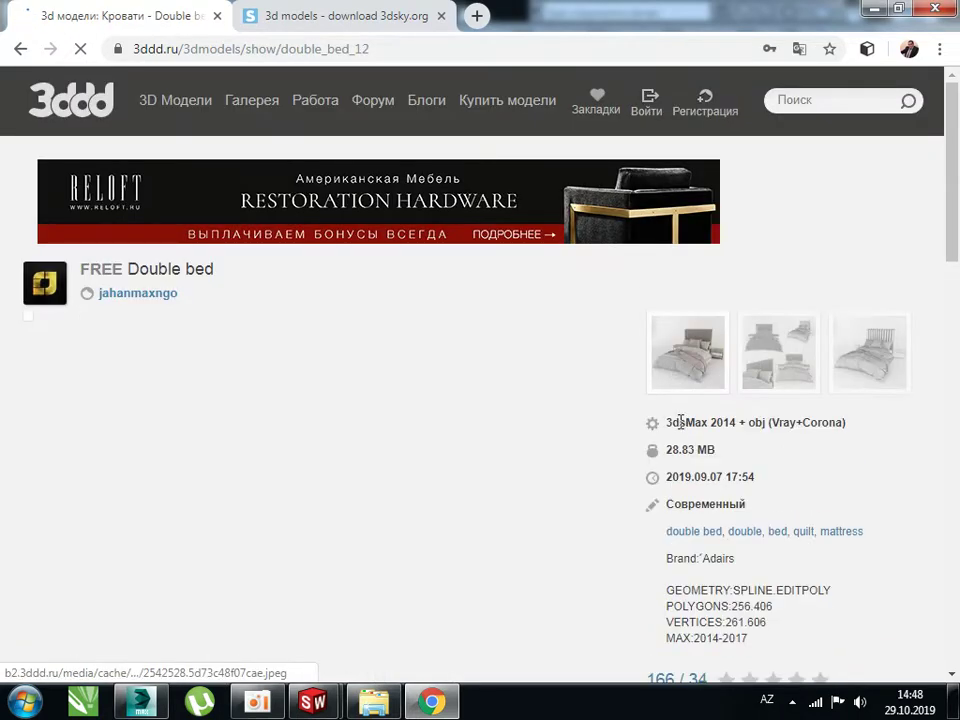
- Check the Double bed specs: 3dsMax 2014 format and Vray+Corona renderer
drag(676, 424, 740, 423)
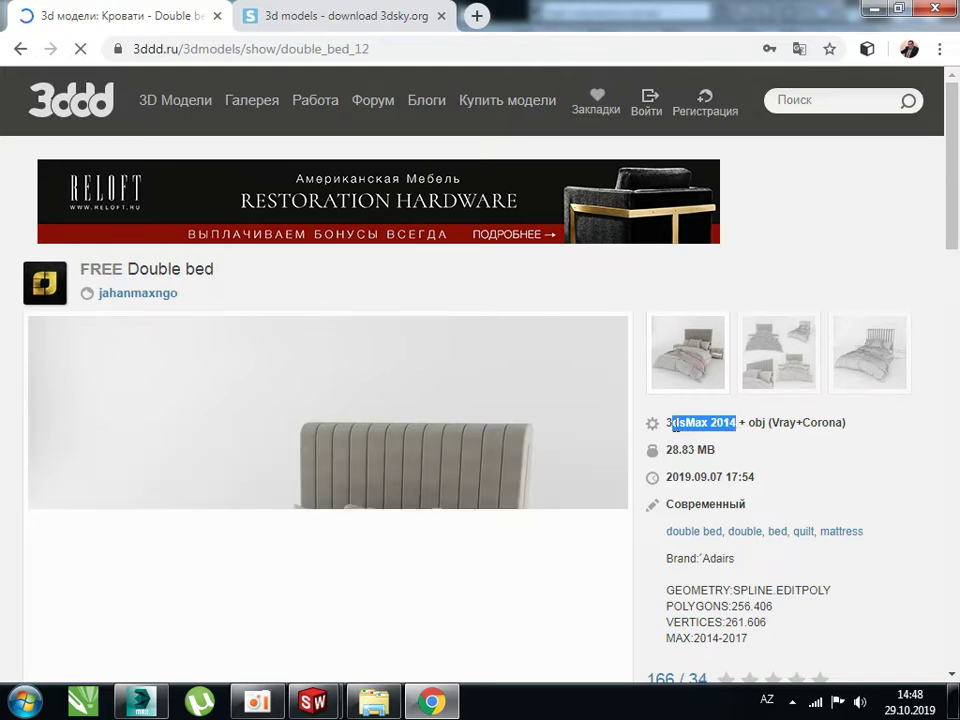
drag(667, 424, 741, 428)
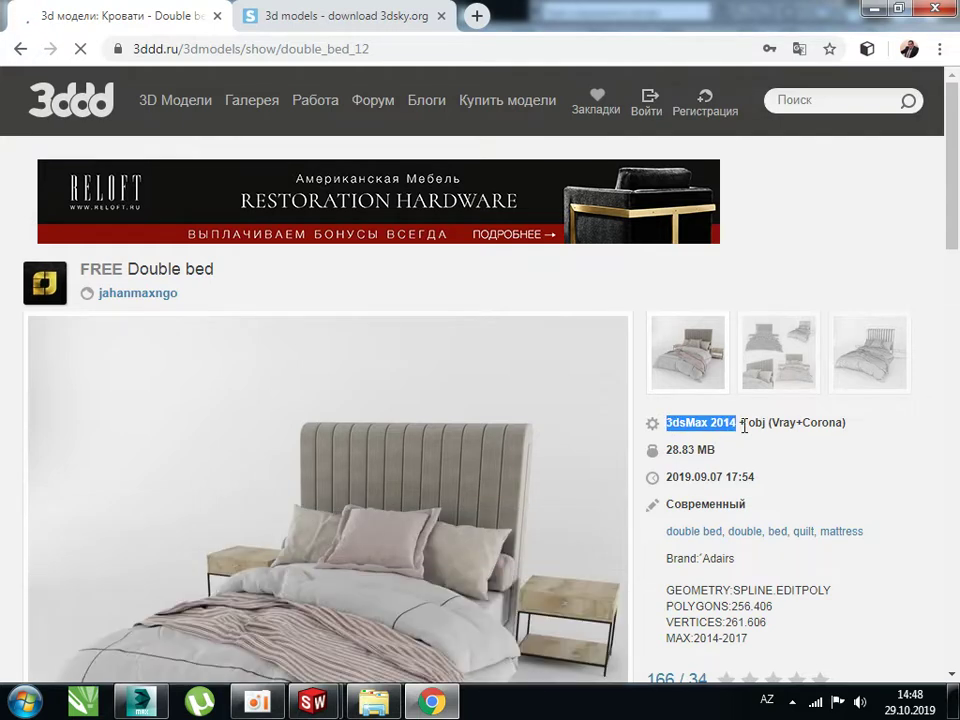
click(760, 427)
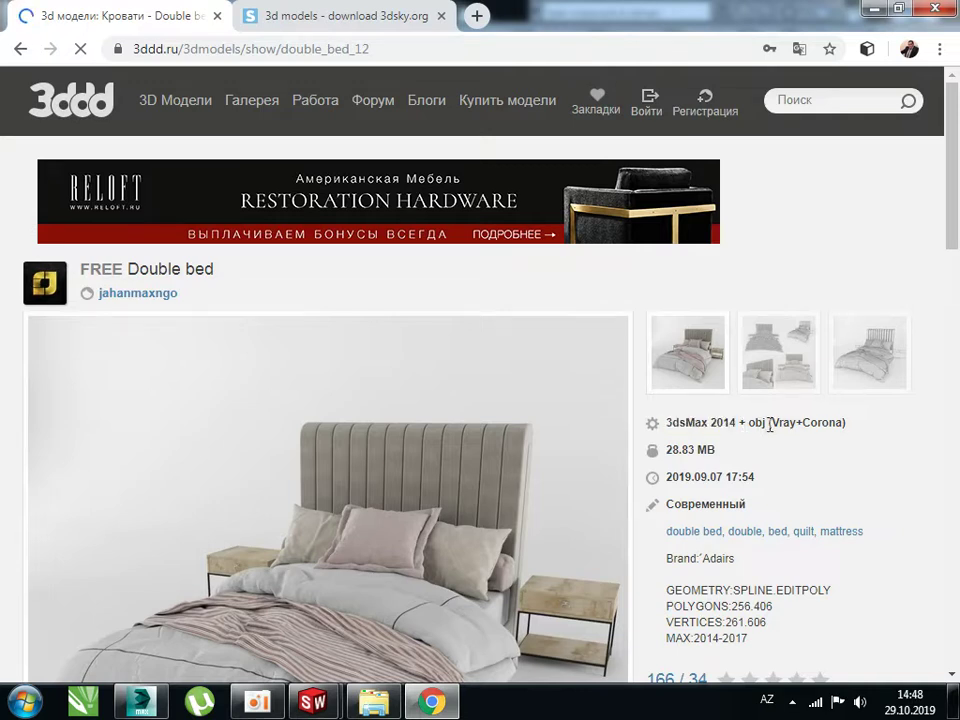
drag(772, 422, 862, 432)
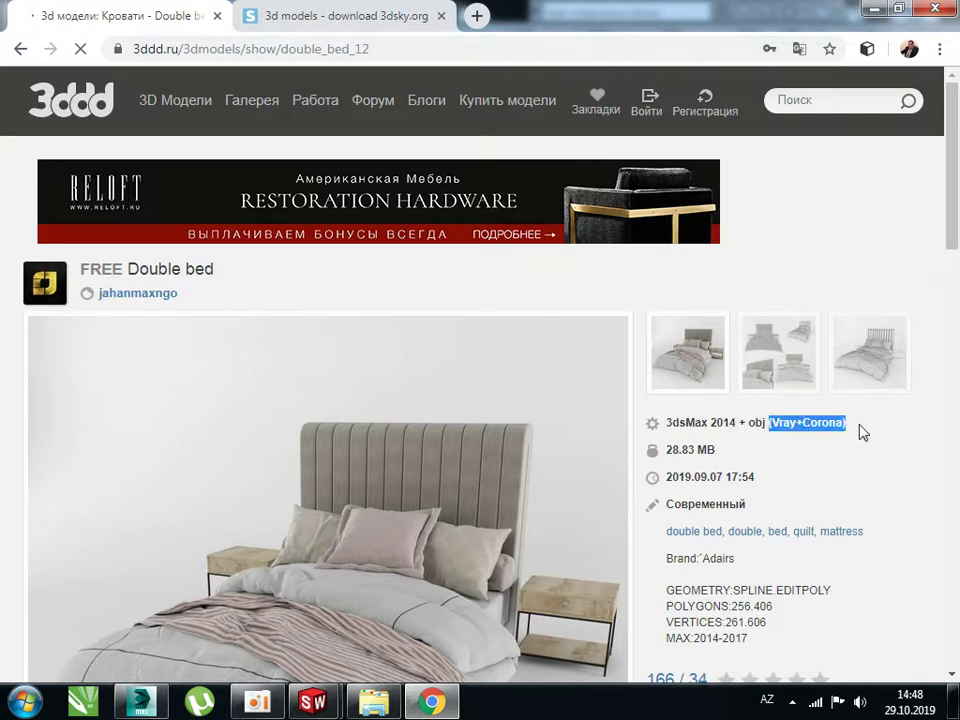
click(851, 425)
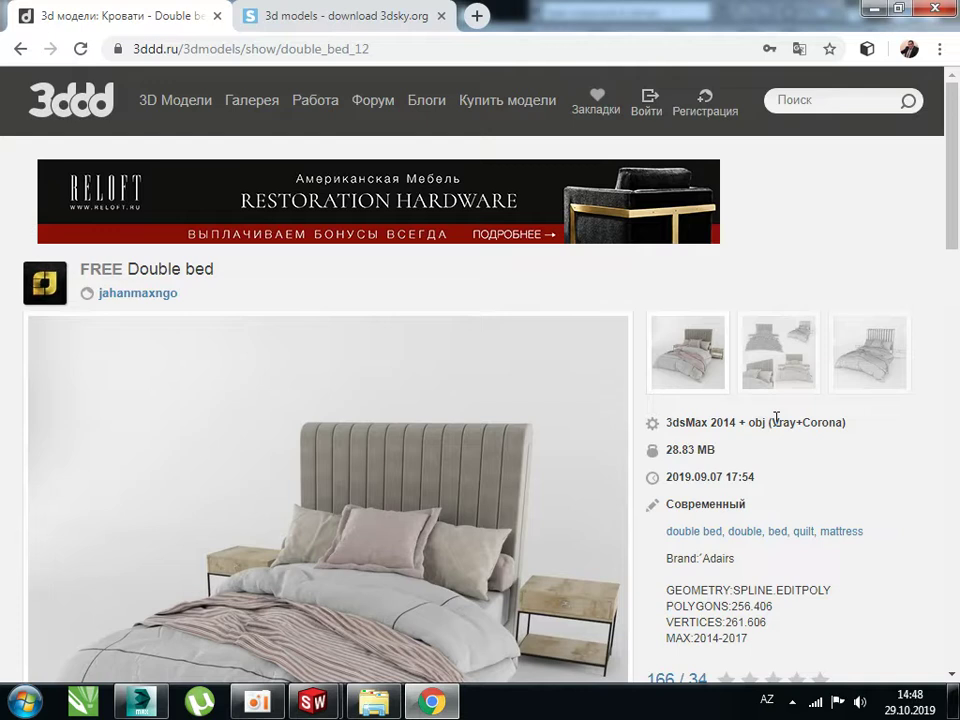
drag(772, 420, 837, 420)
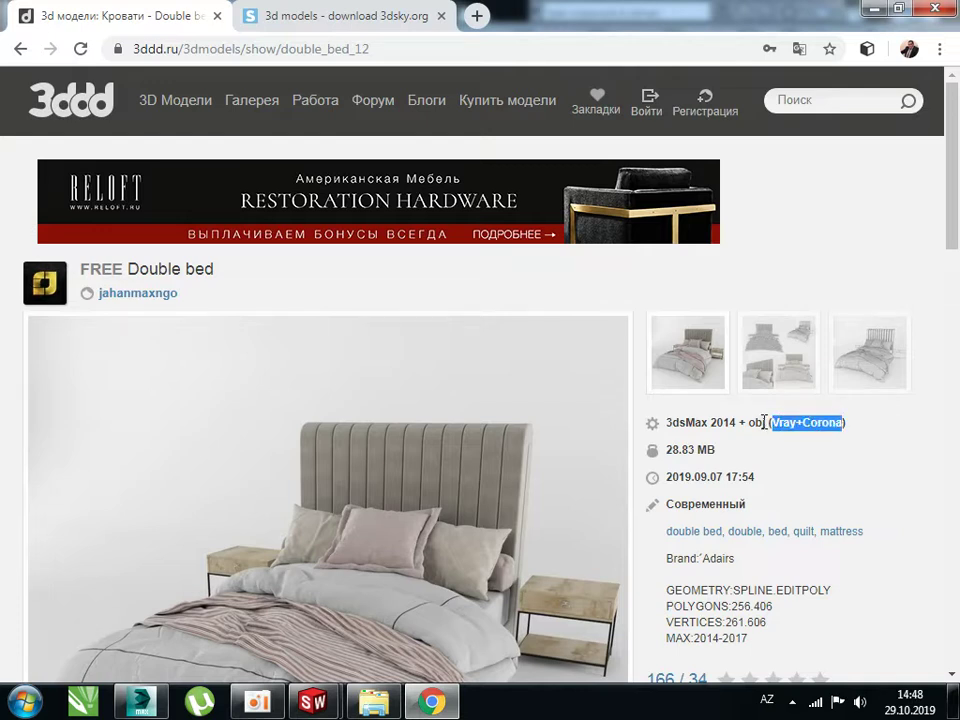
click(824, 422)
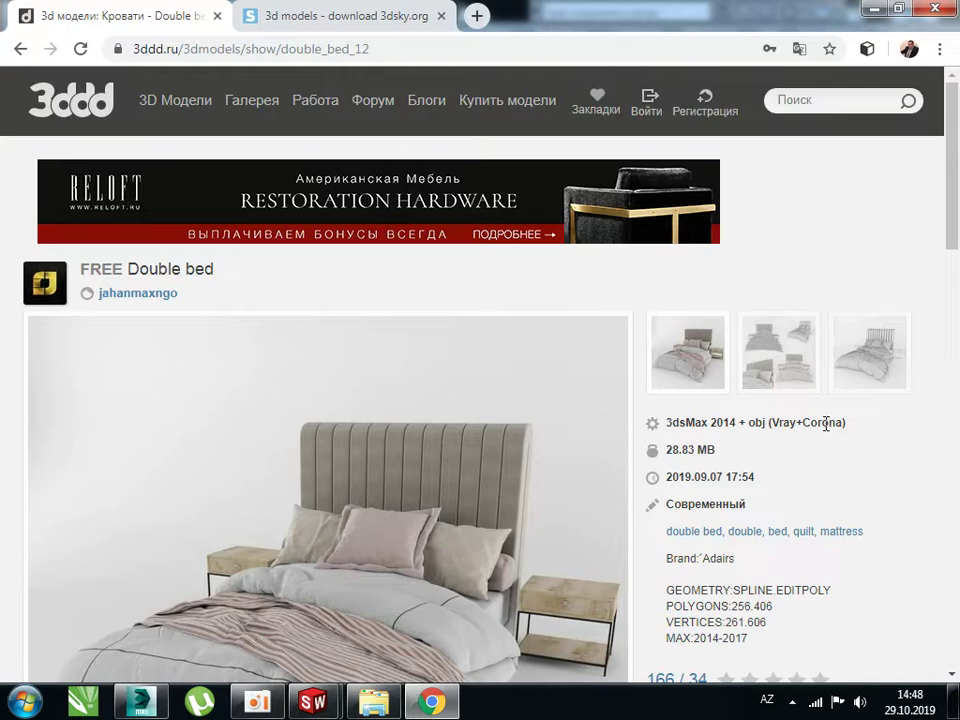
click(787, 428)
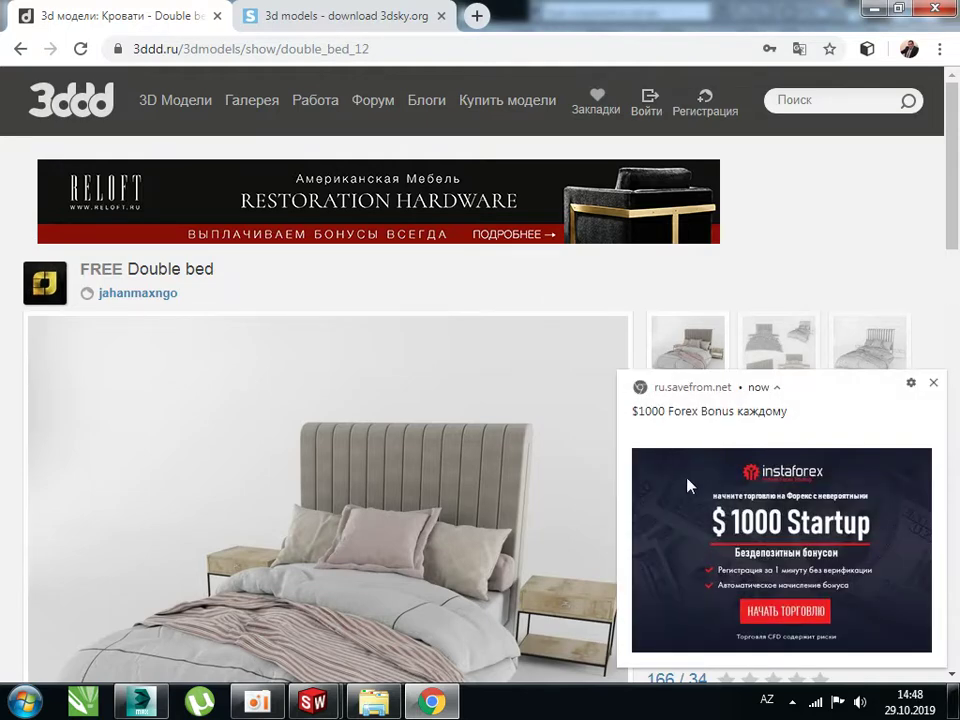
- Dismiss the ad popup, note the 28.83 MB size and request the download
click(933, 382)
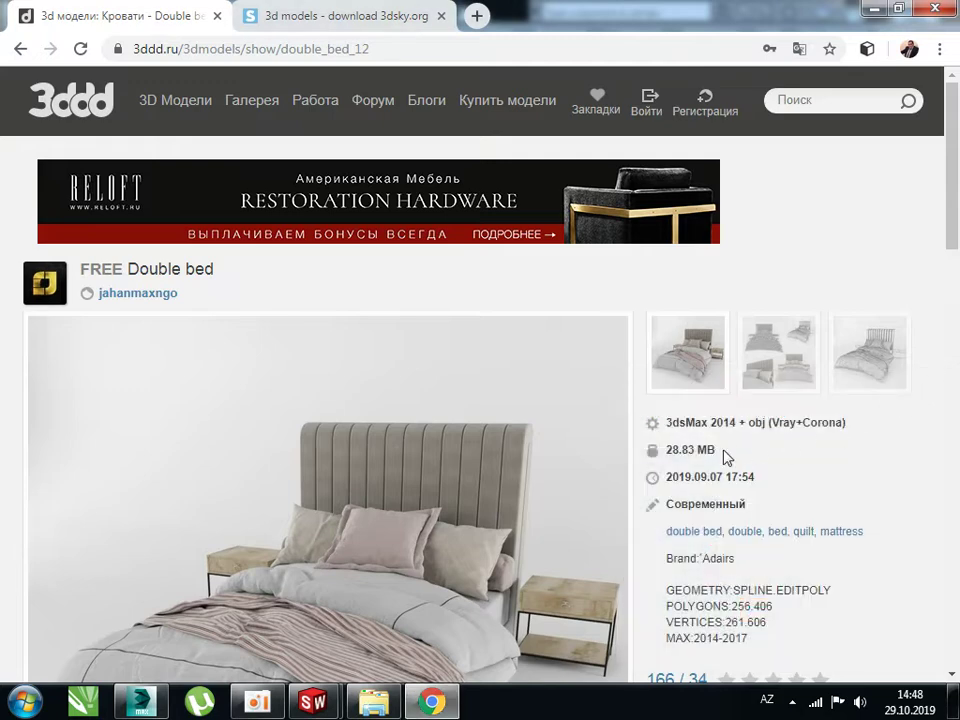
drag(723, 450, 673, 450)
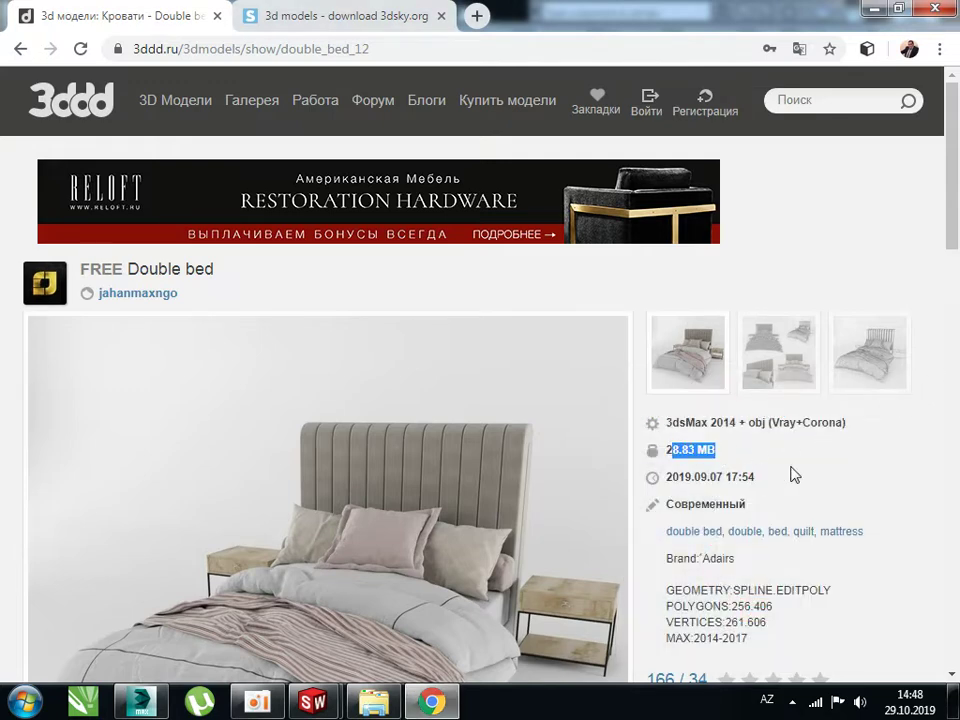
scroll(795, 474, down, 3)
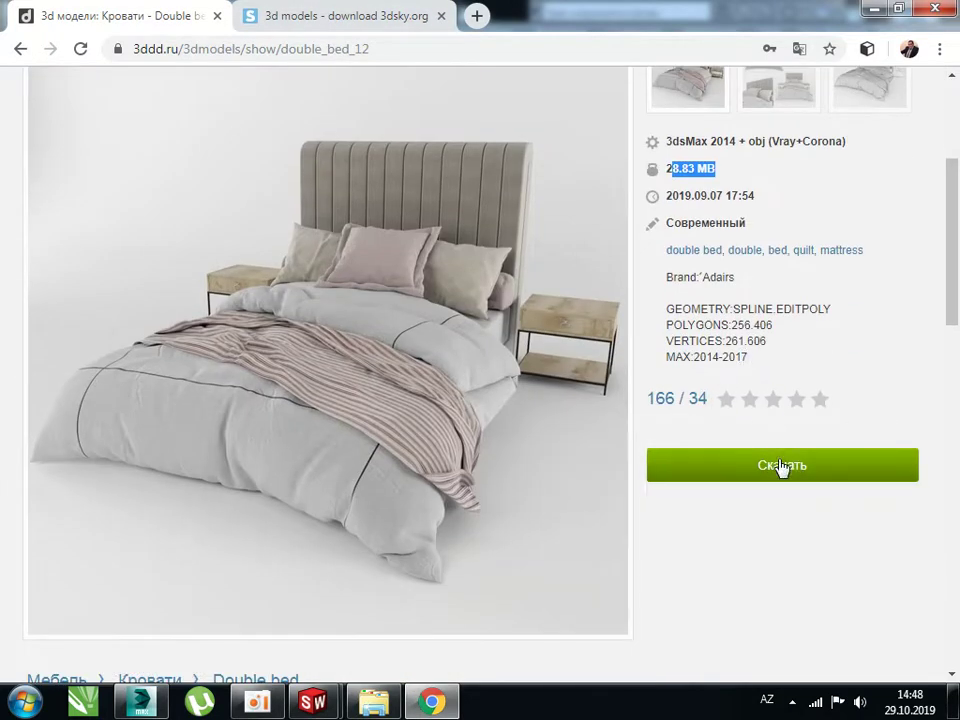
click(783, 468)
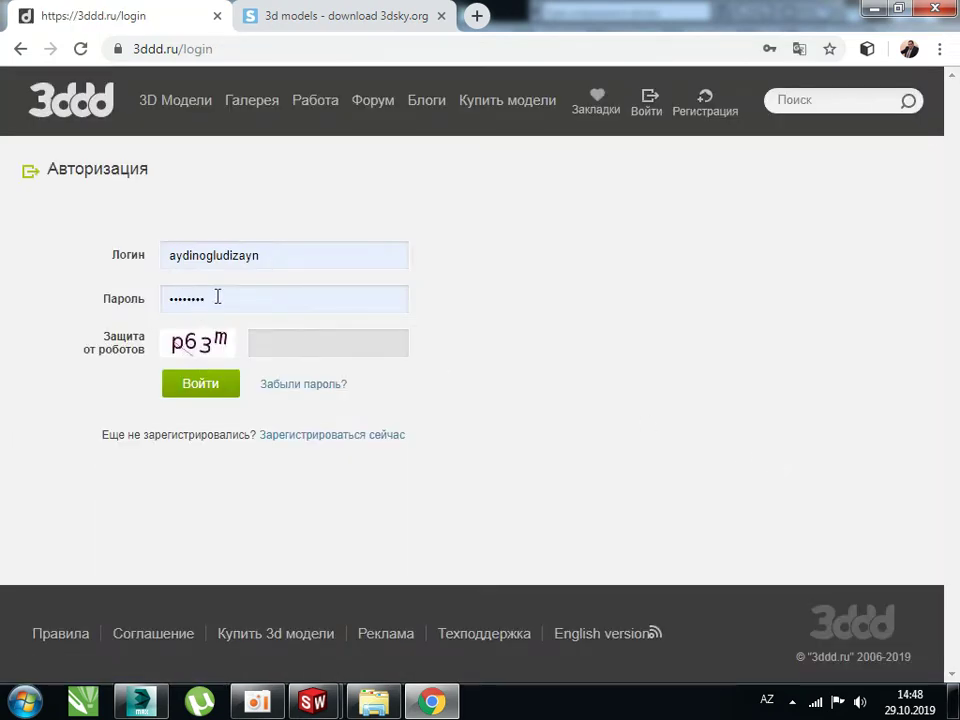
- Enter the anti-robot code on the Авторизация form and sign in to 3ddd.ru
click(324, 344)
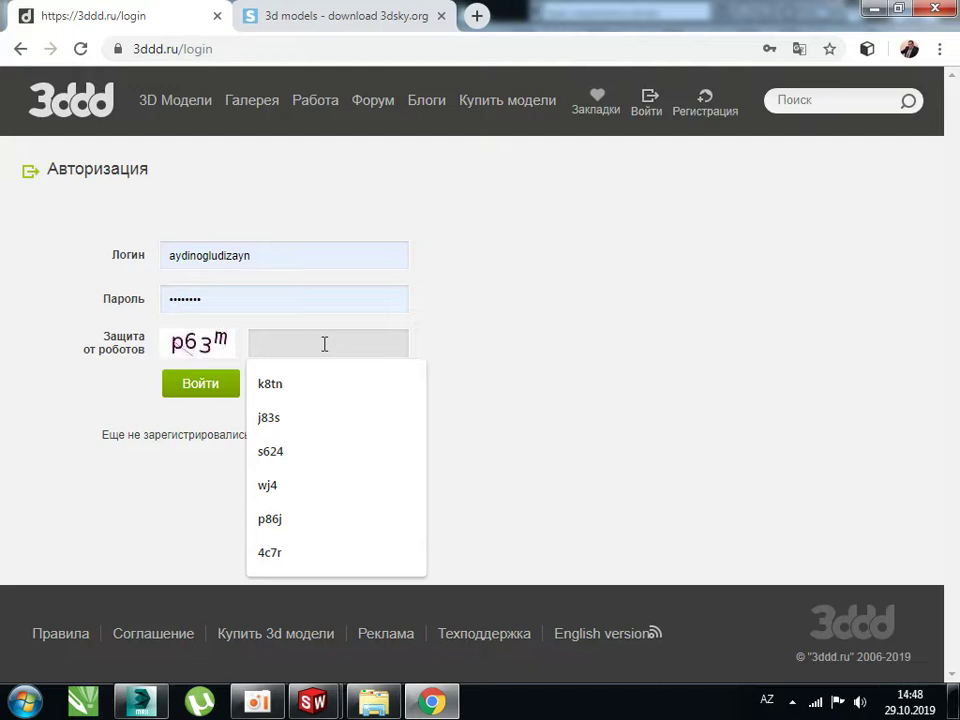
text(p63m)
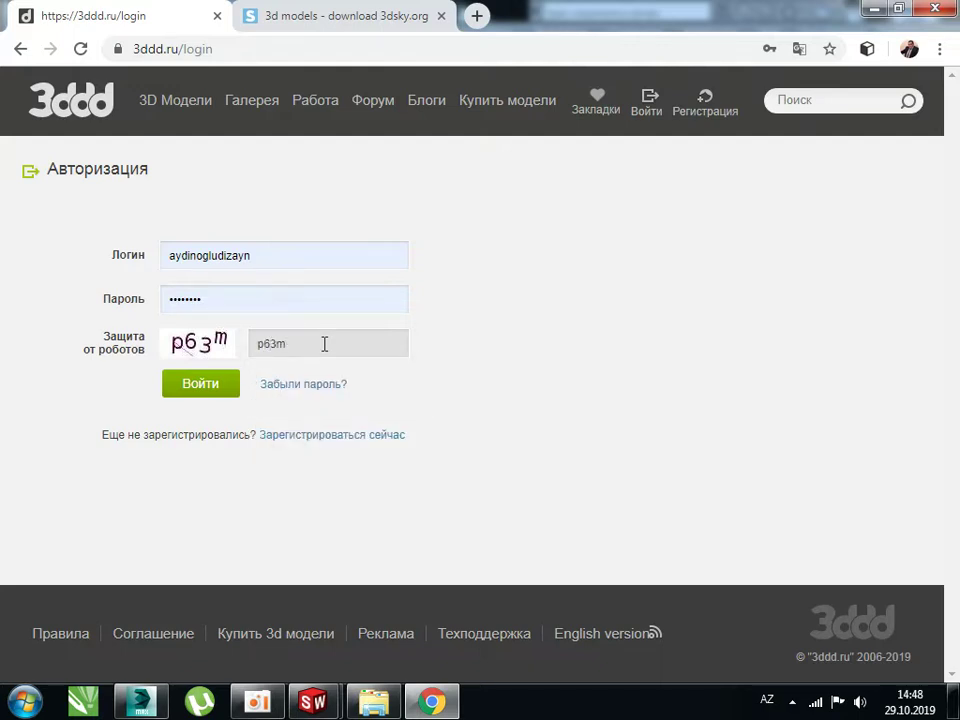
click(200, 386)
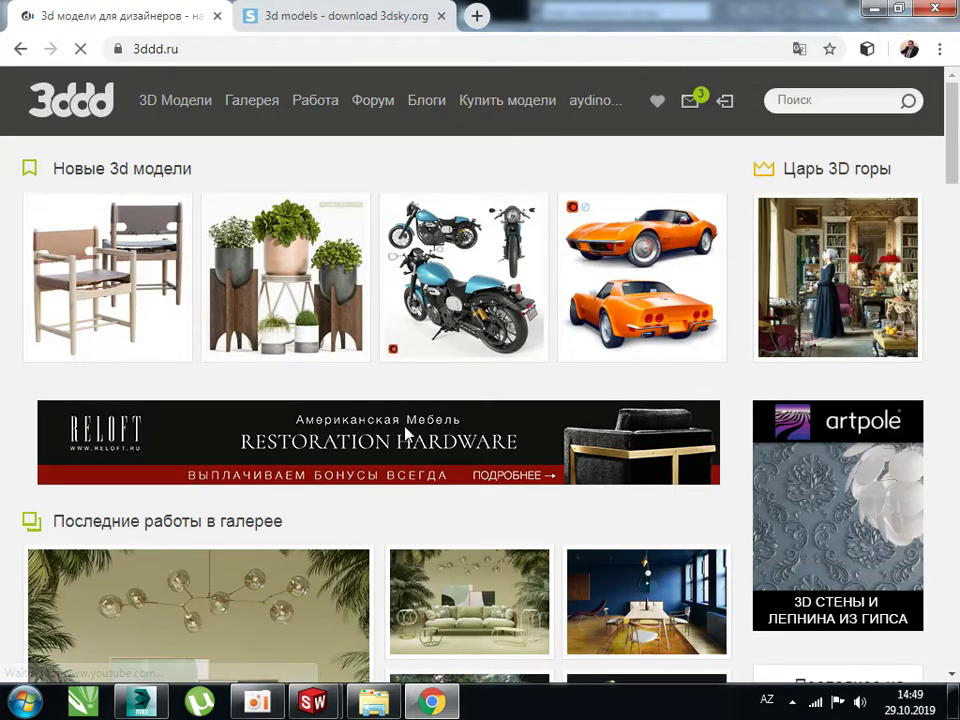
- Show only free models in the Кровати category and scroll to the pagination
scroll(615, 343, down, 1)
scroll(574, 377, down, 2)
scroll(572, 379, up, 3)
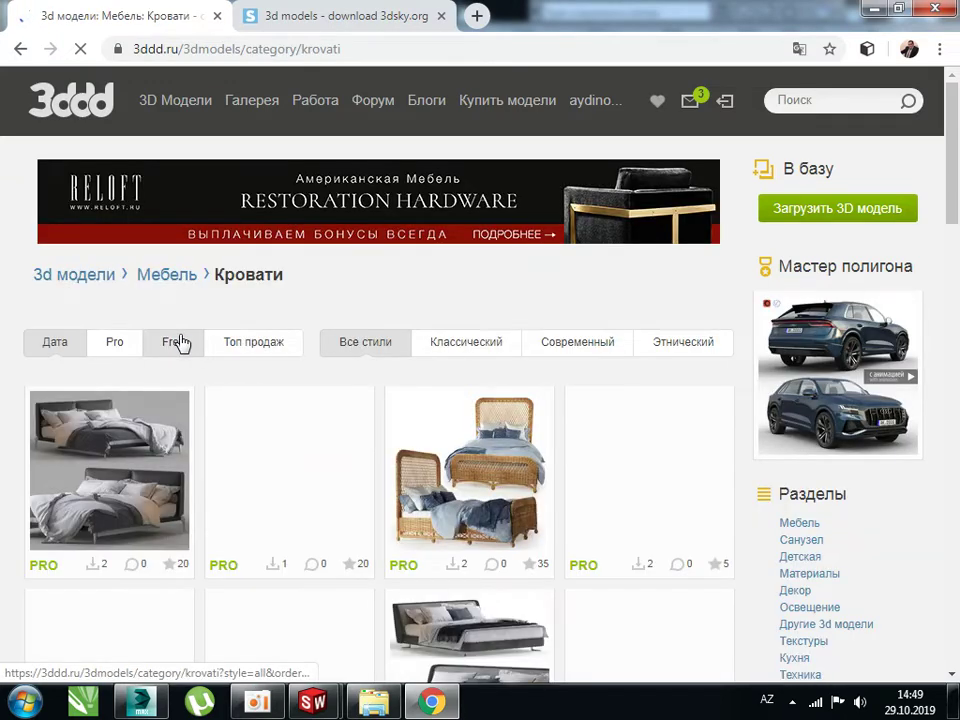
click(180, 343)
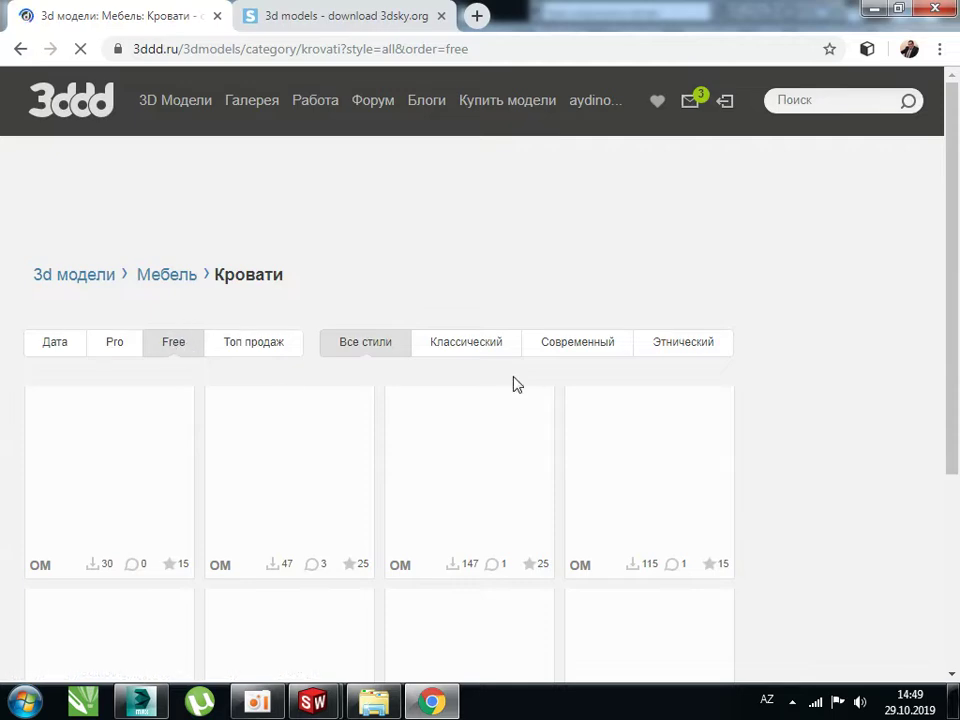
scroll(514, 382, down, 8)
scroll(512, 381, down, 3)
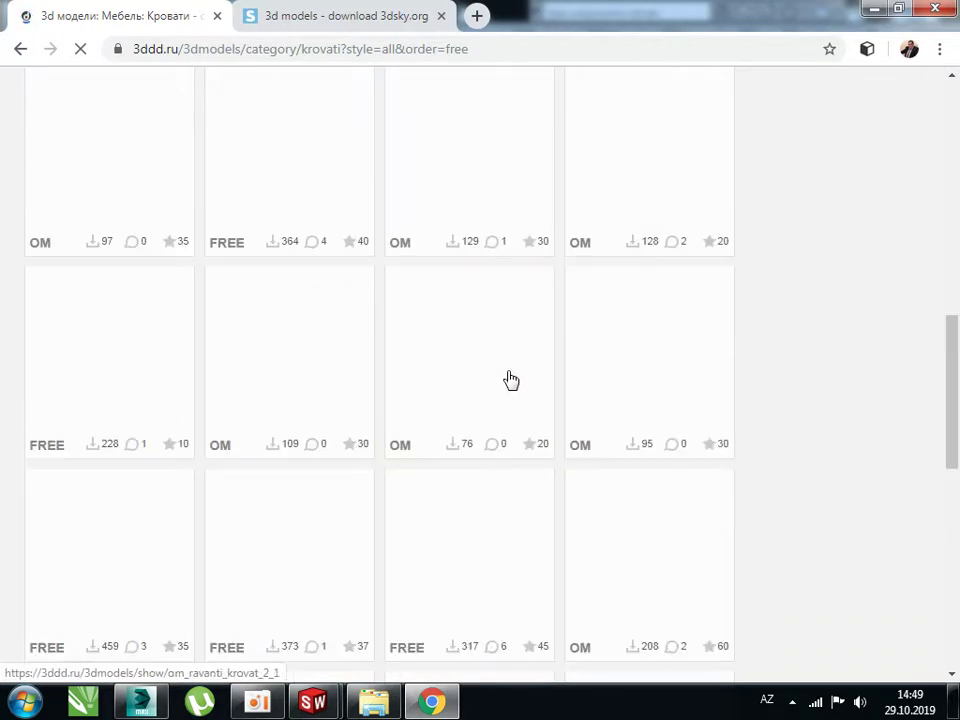
scroll(510, 380, down, 5)
scroll(505, 381, down, 3)
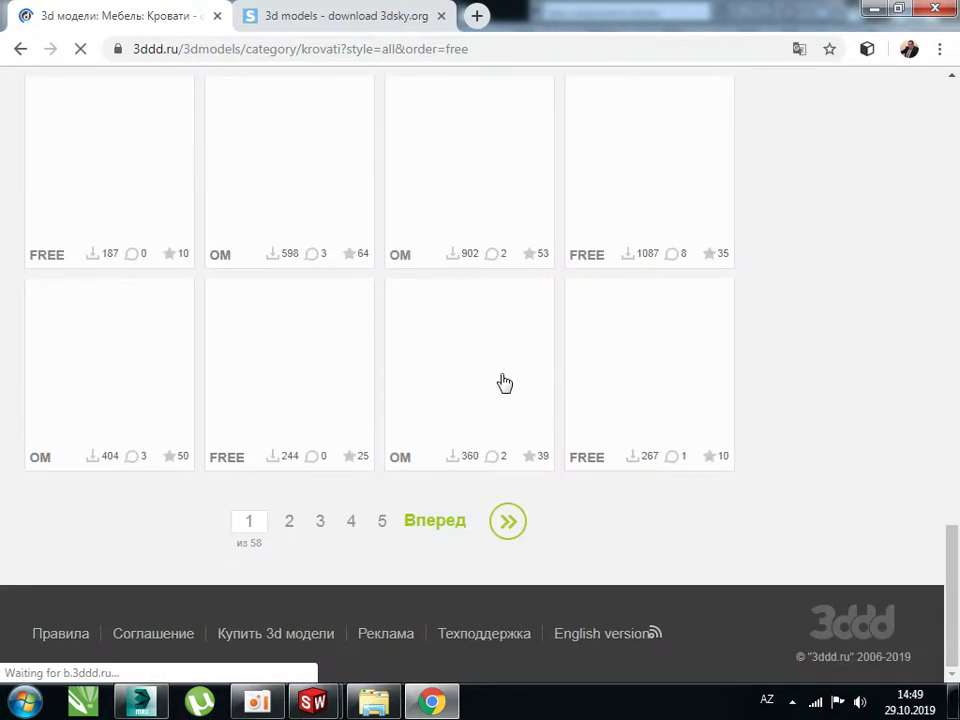
- Go to page 4 of free beds to reach the Leather Bed + Commode model
click(353, 522)
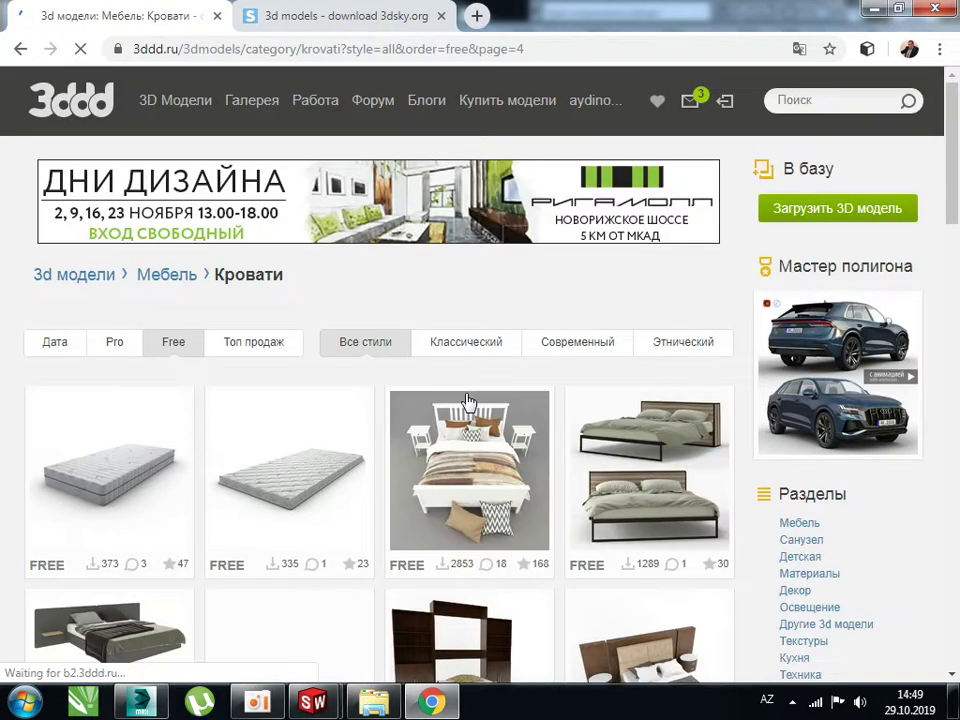
scroll(469, 401, down, 3)
scroll(469, 401, down, 2)
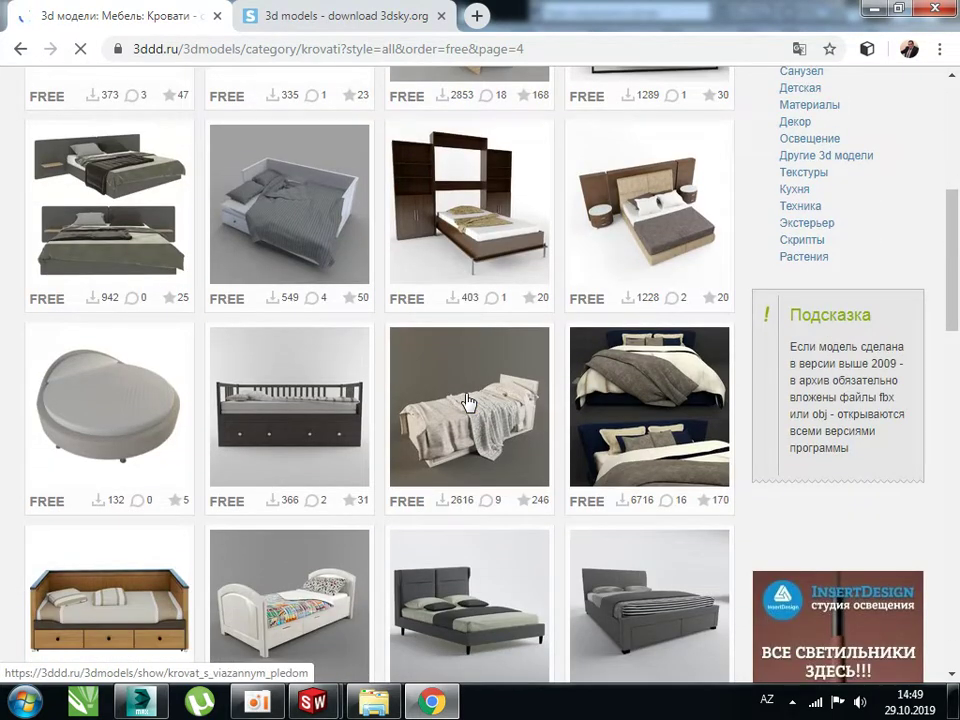
scroll(469, 401, up, 1)
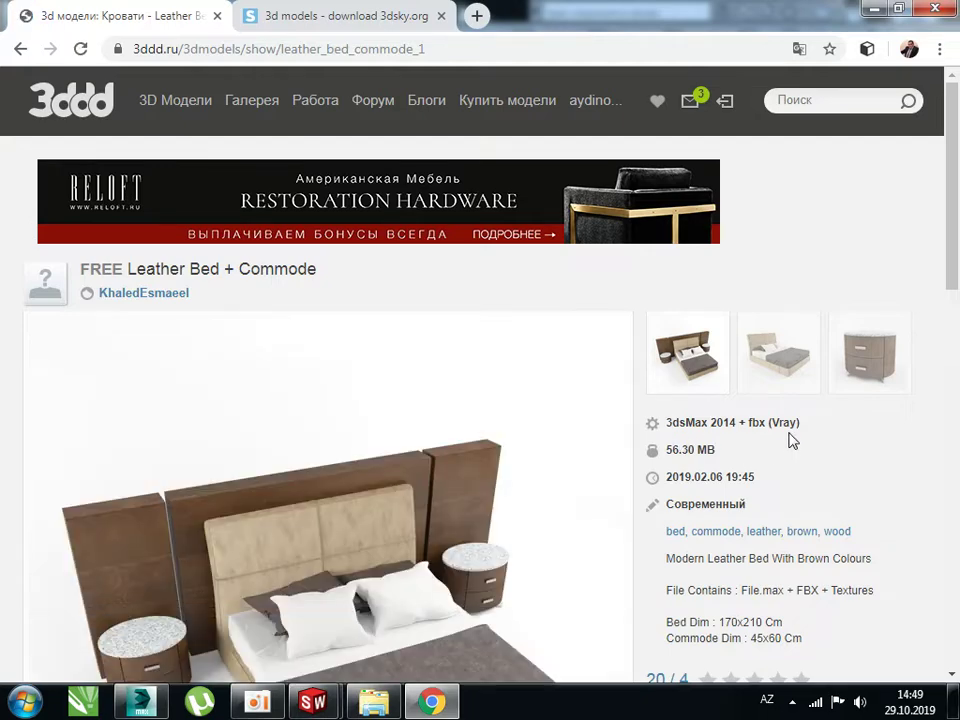
- Download the Leather Bed + Commode archive and bring the 3dsky.org tab forward
scroll(514, 377, down, 3)
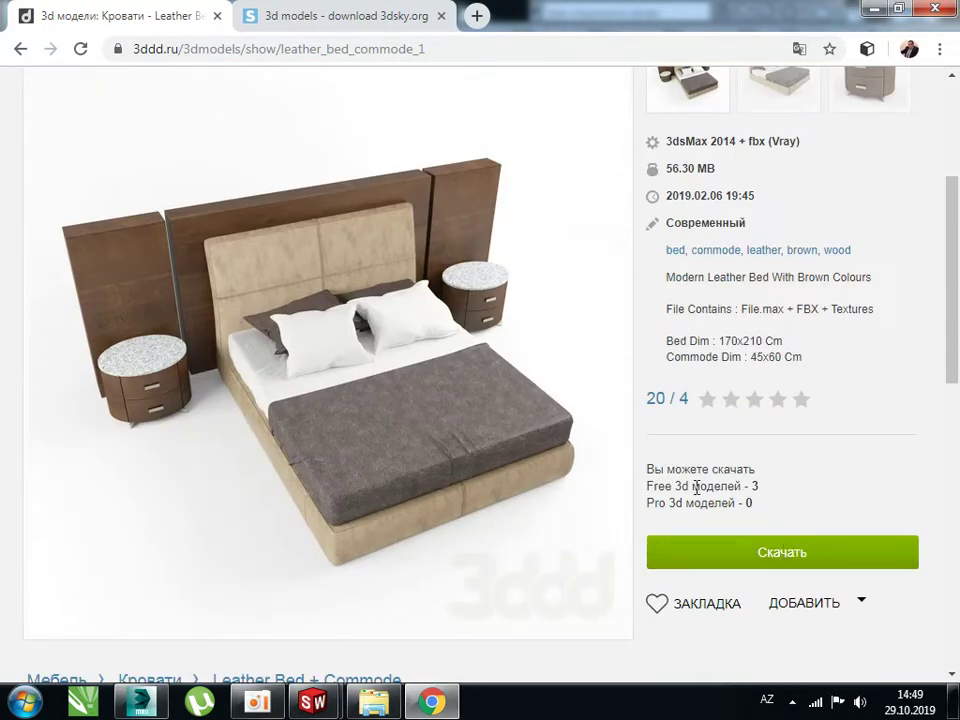
drag(760, 487, 647, 486)
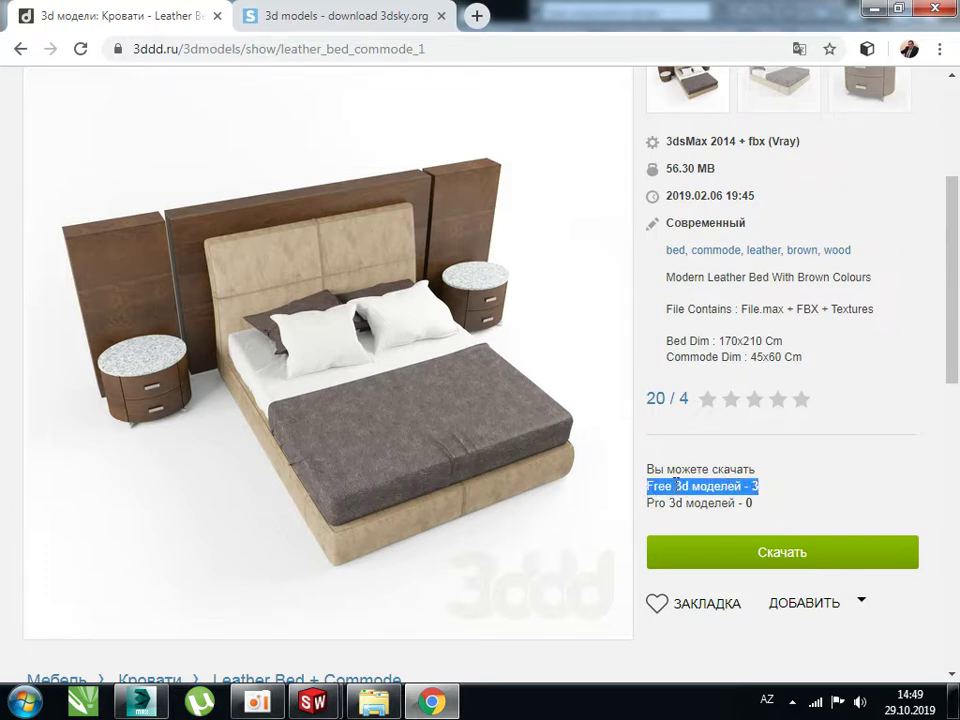
click(779, 492)
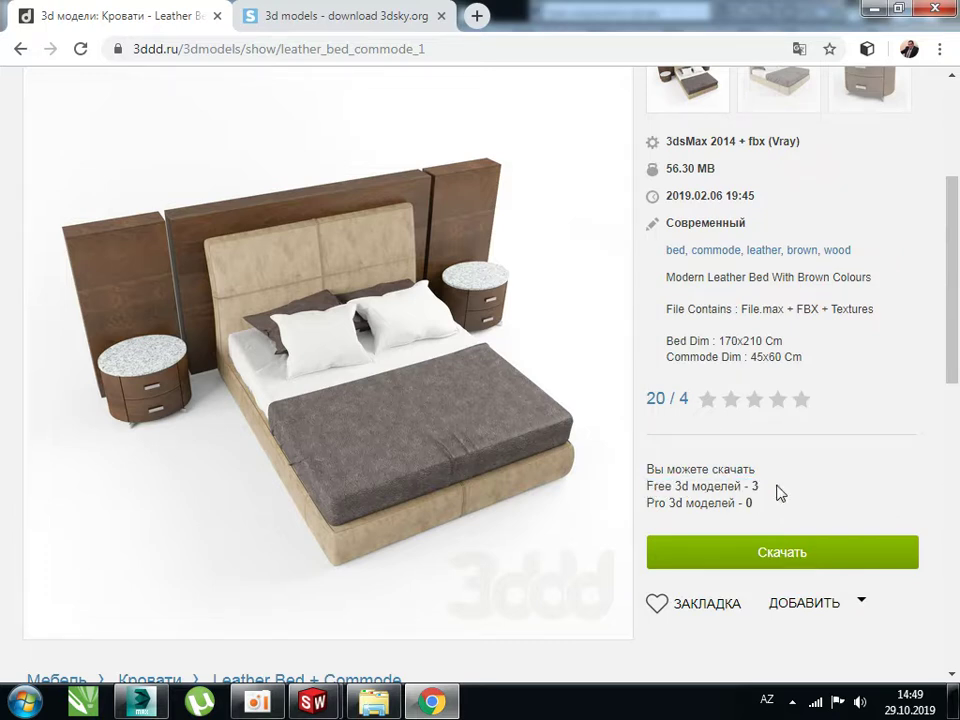
click(793, 558)
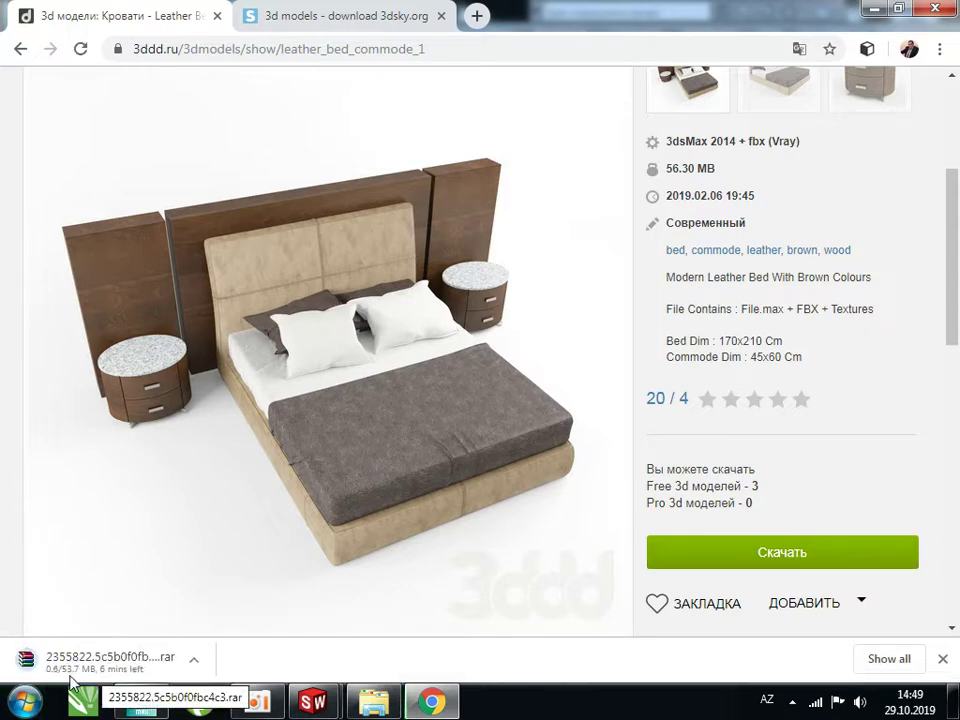
click(405, 12)
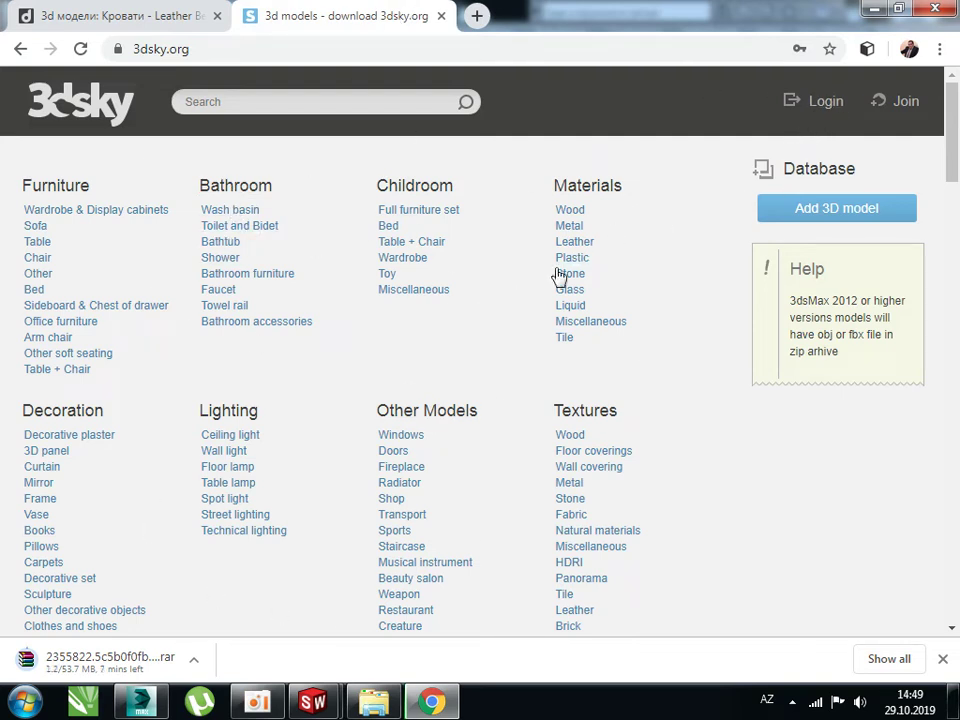
- Open archive3d.net in a new tab, browse to Market & Salon, then open another tab
click(476, 16)
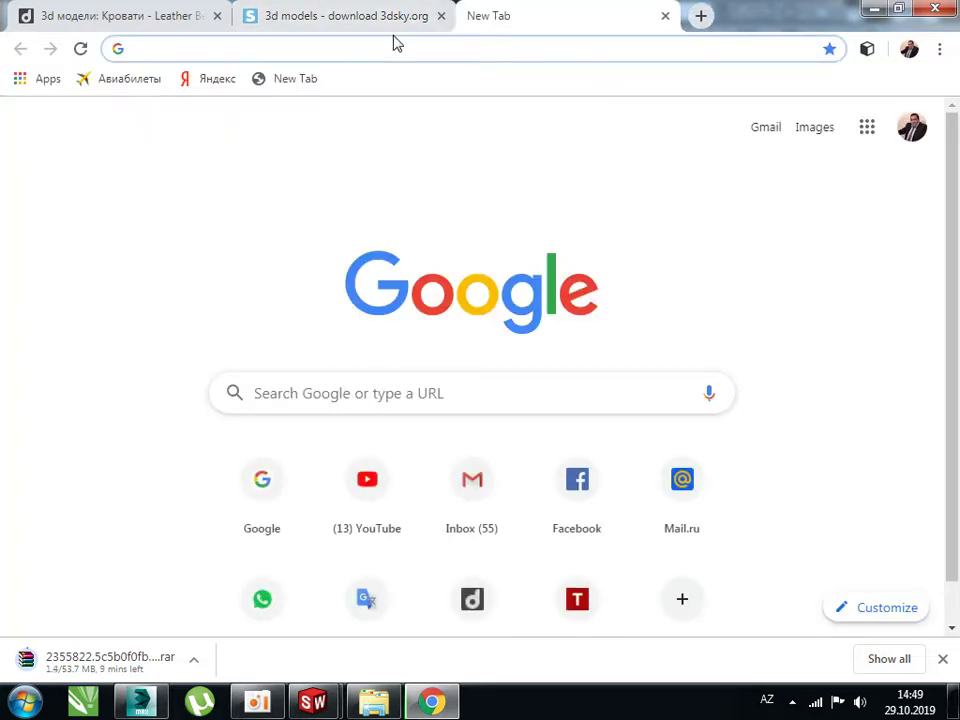
text(archi)
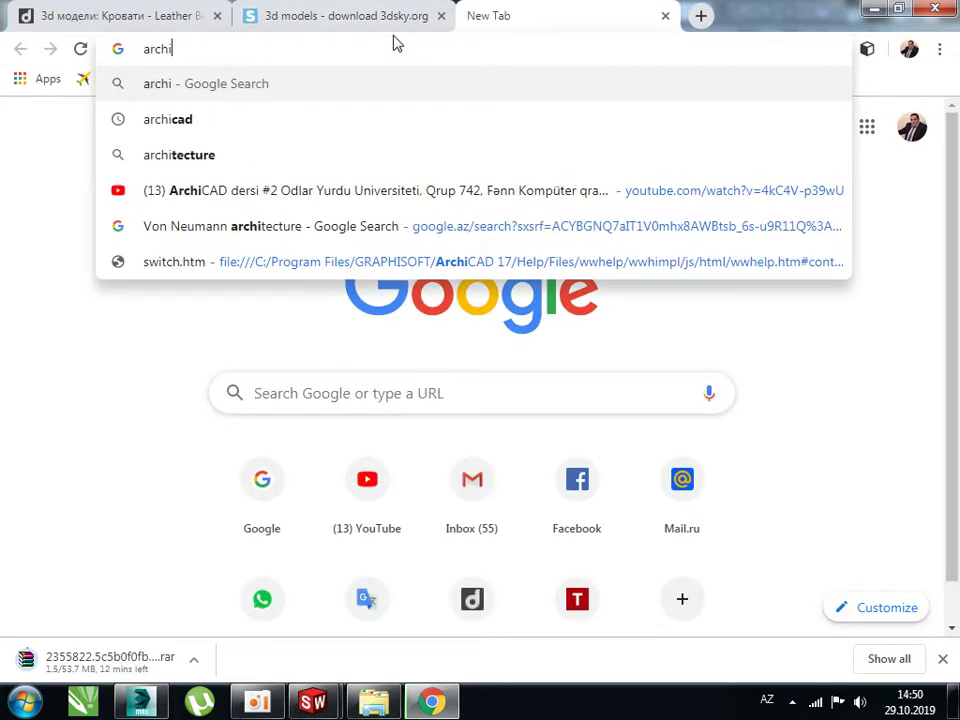
text(v)
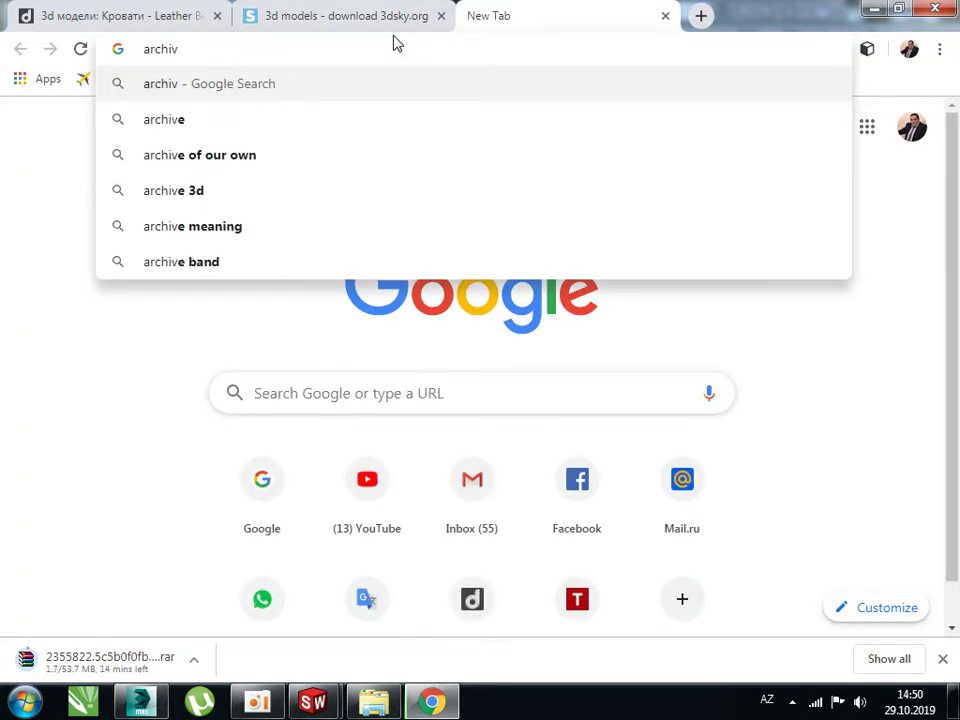
text(e3d.net)
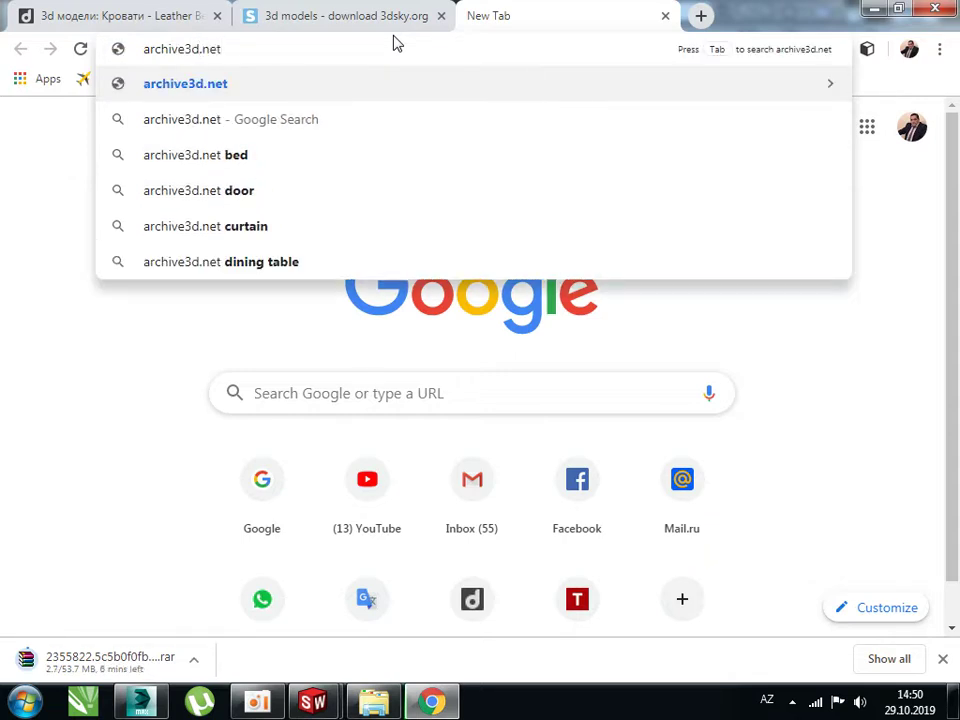
key(Return)
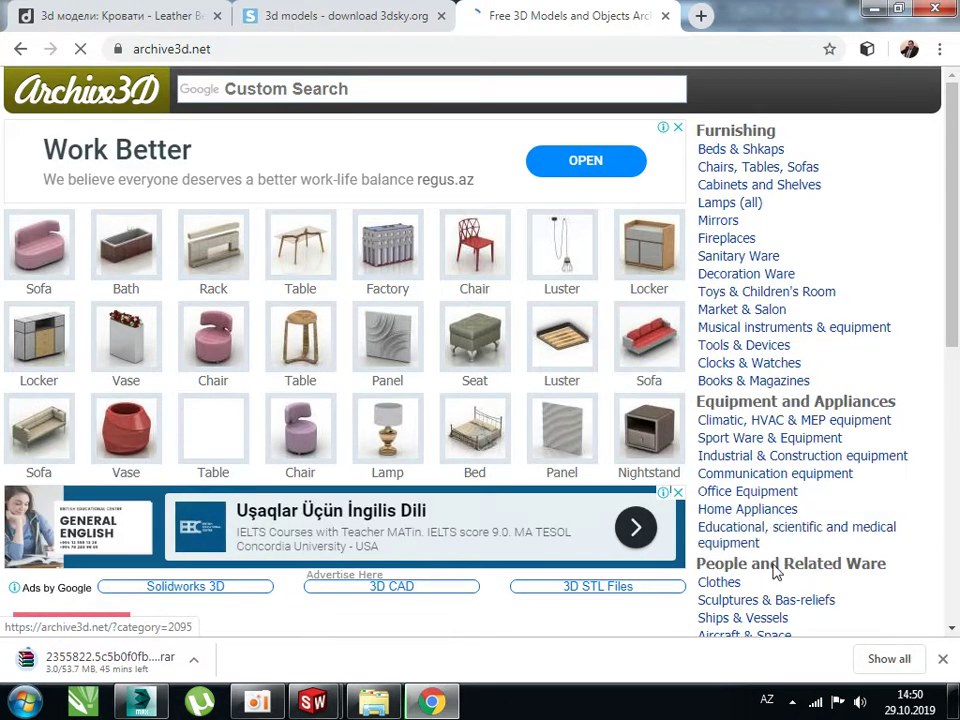
scroll(727, 430, down, 2)
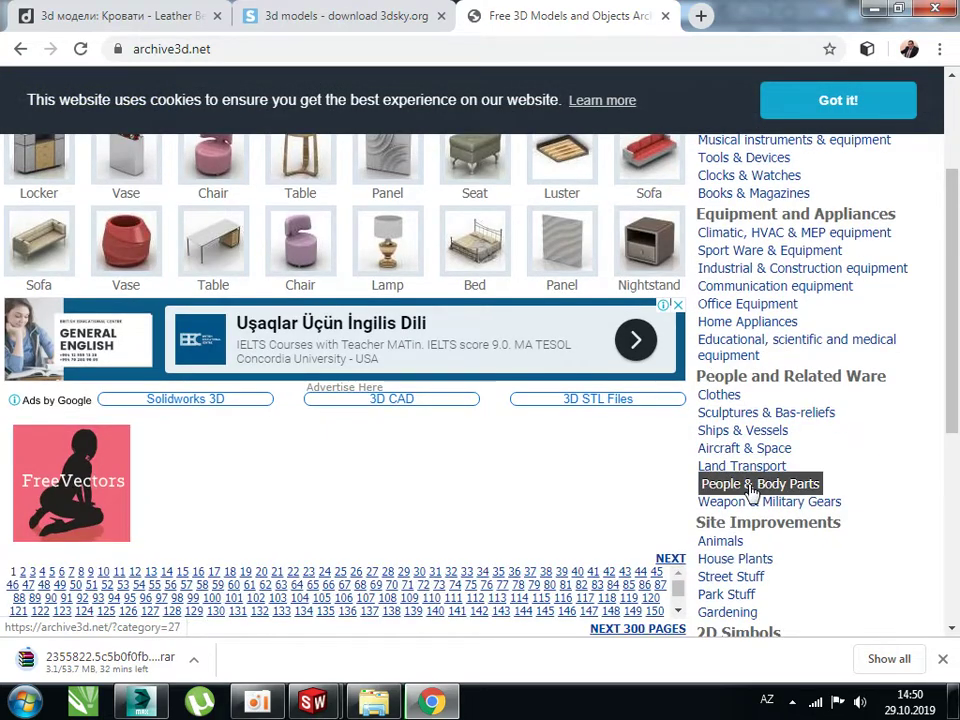
scroll(739, 482, up, 2)
click(742, 350)
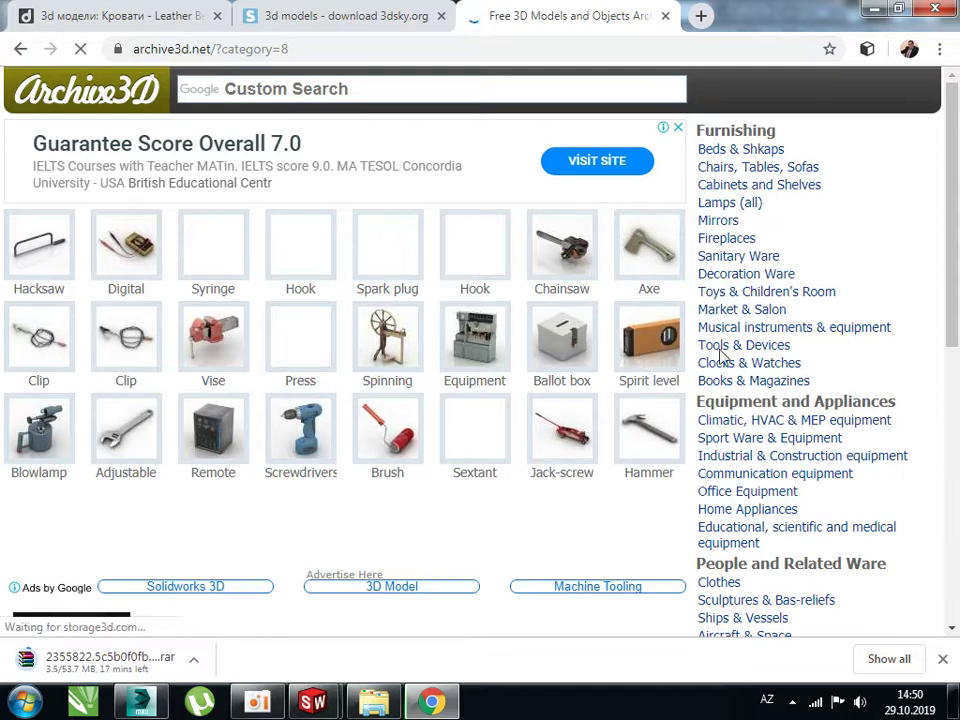
click(742, 311)
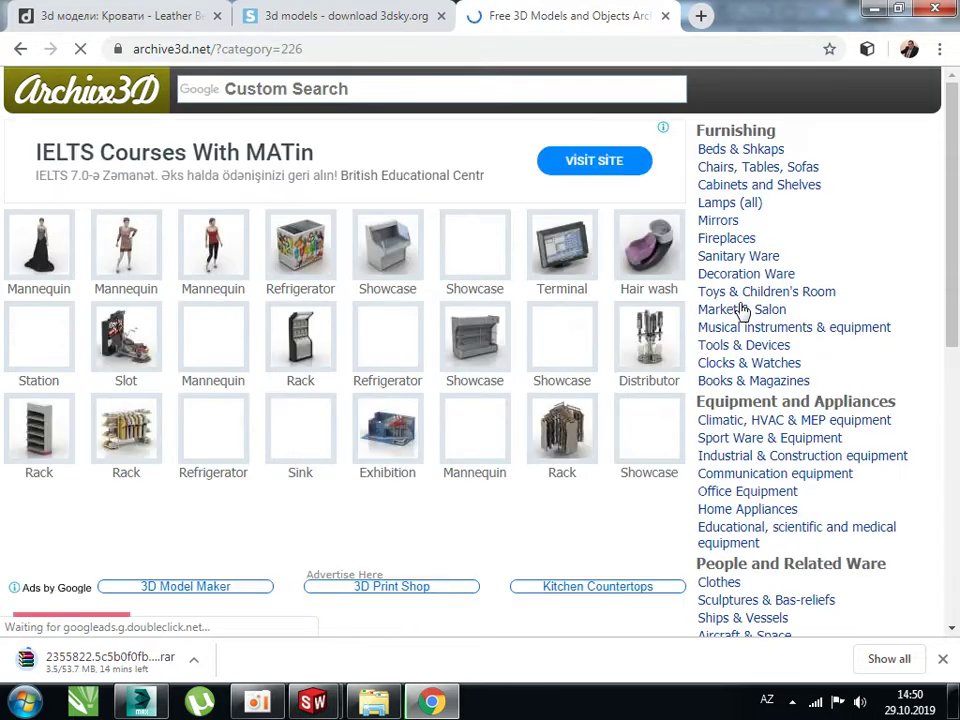
click(699, 15)
- Search Google for '3d model for site'
text(g)
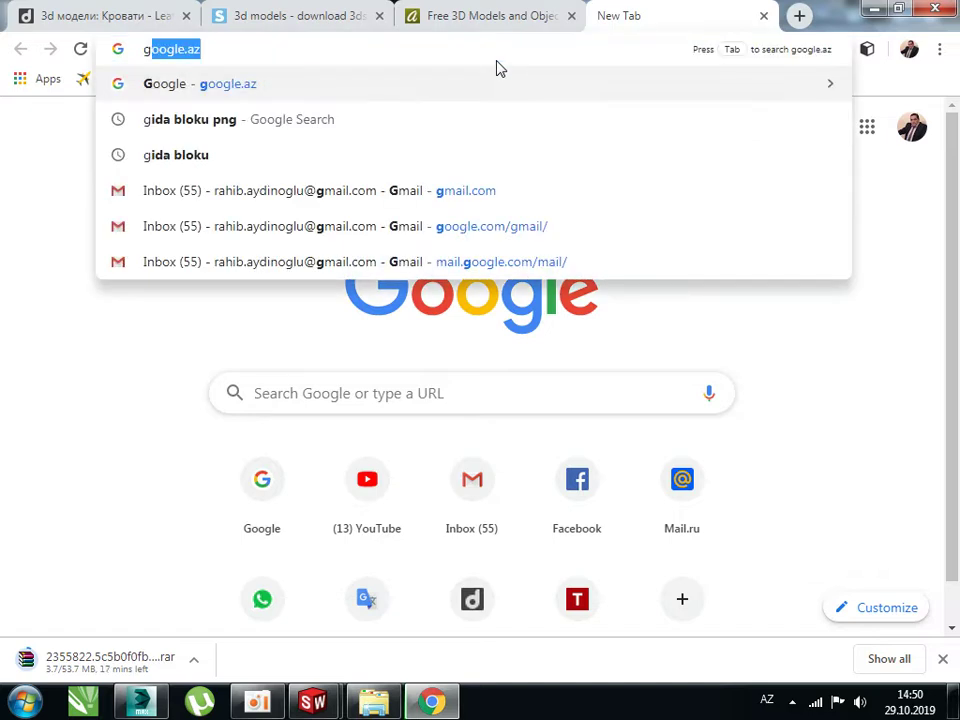
key(BackSpace)
key(BackSpace)
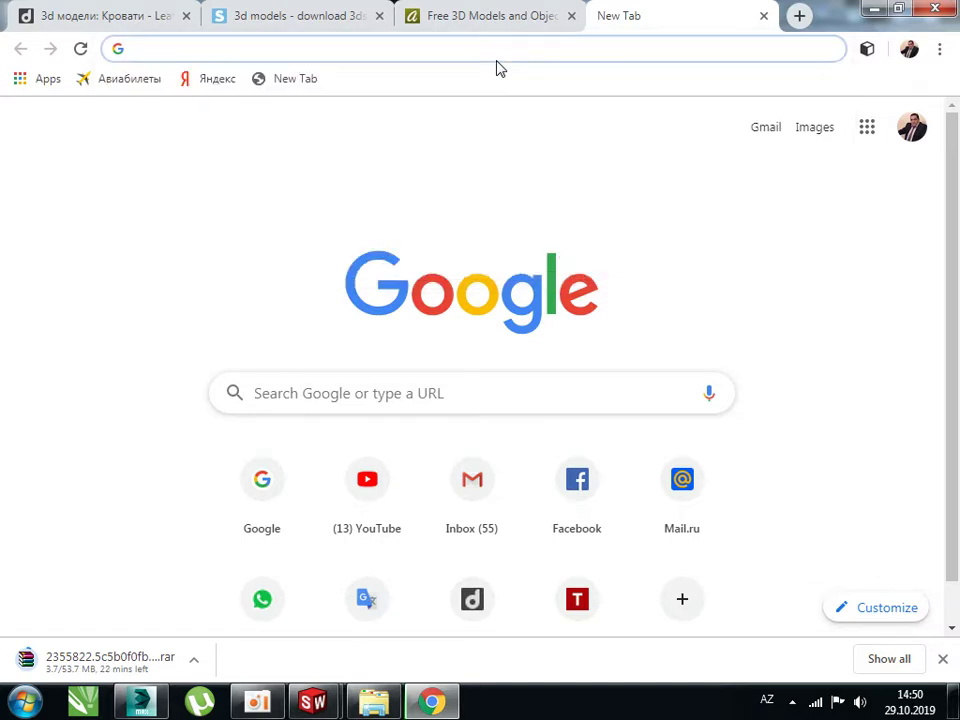
text(3d)
key(BackSpace)
text(mo)
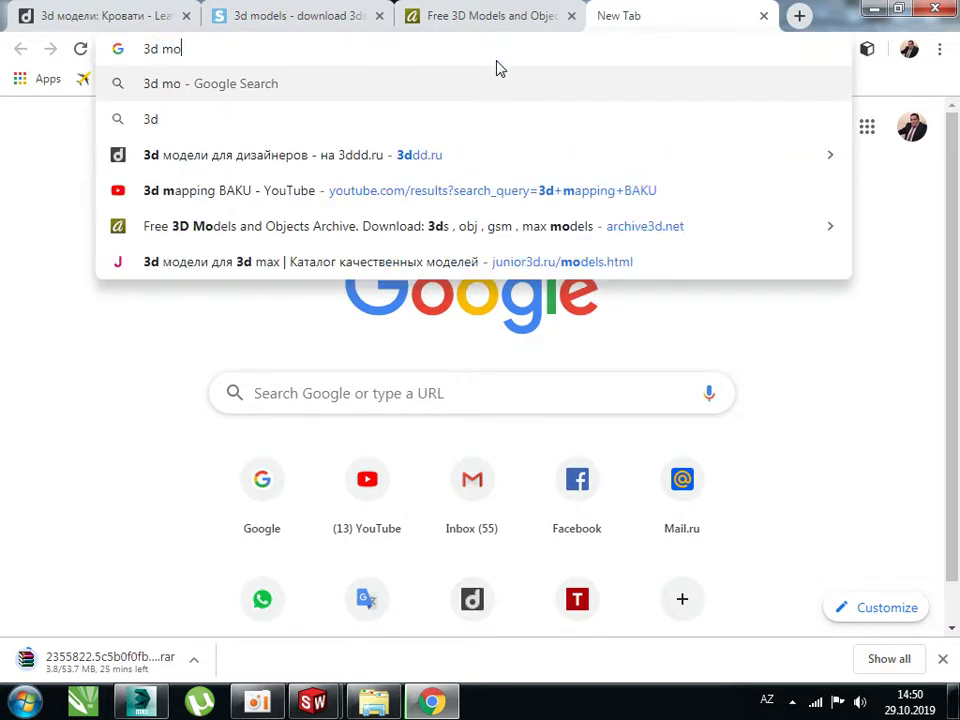
text(del)
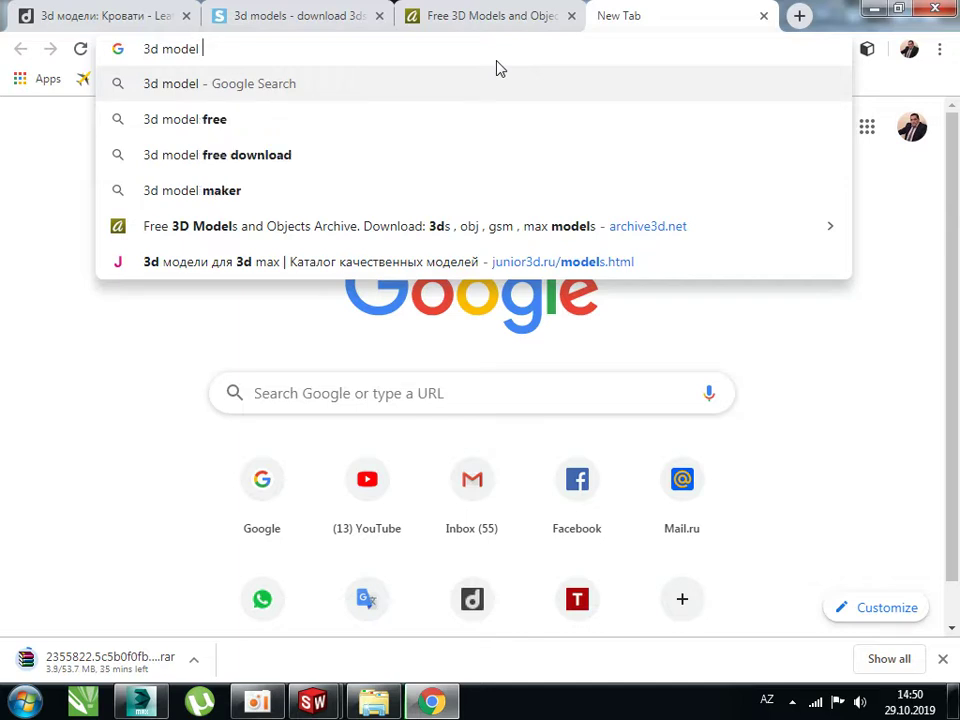
text( for )
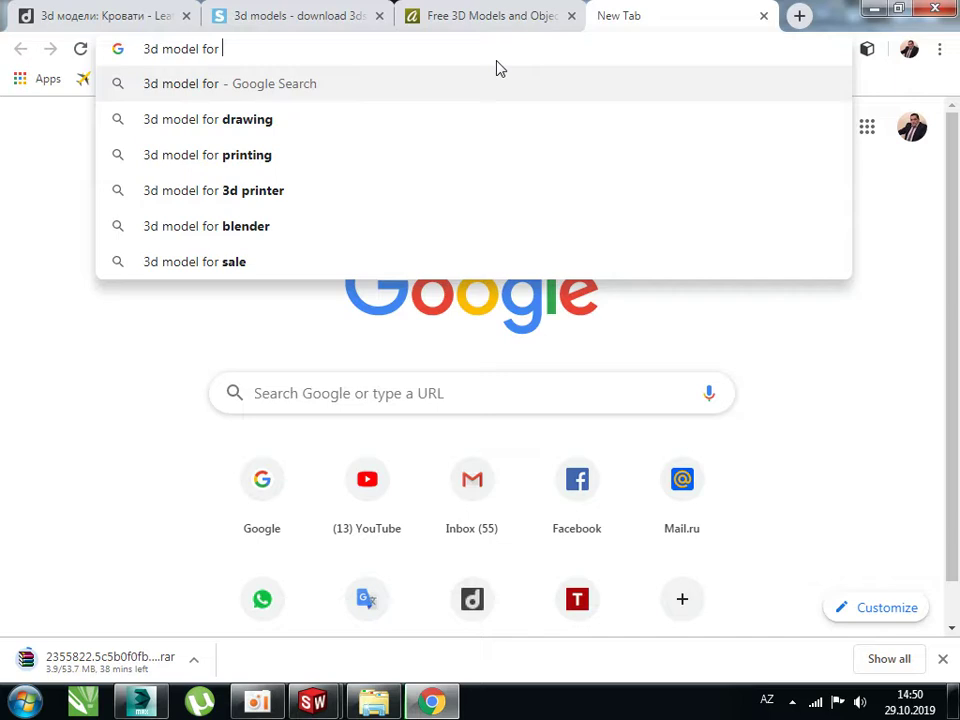
text(site)
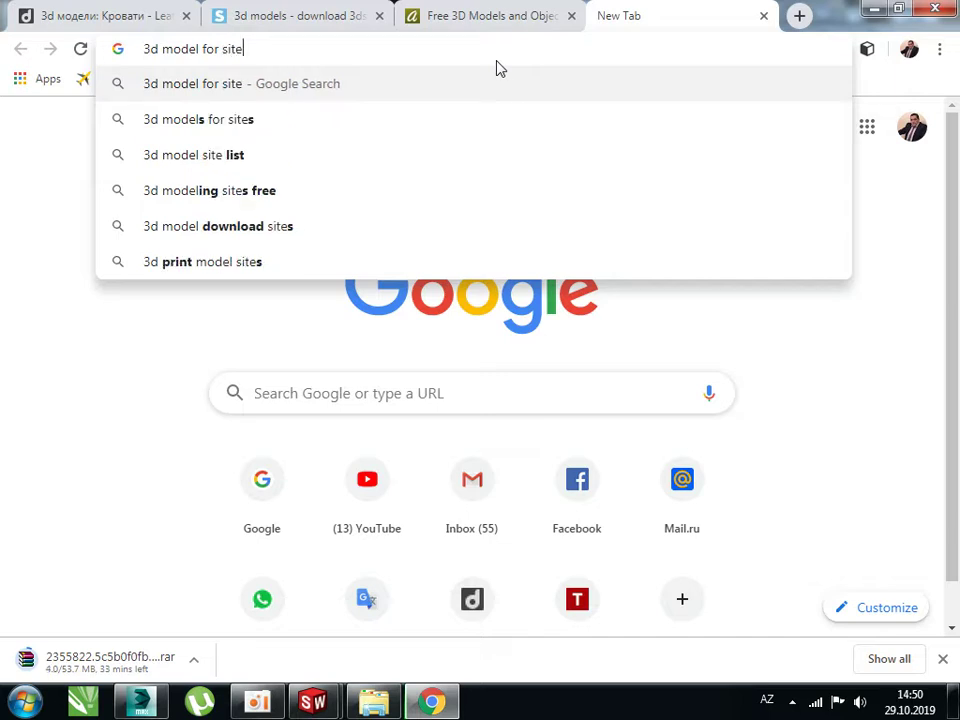
key(Return)
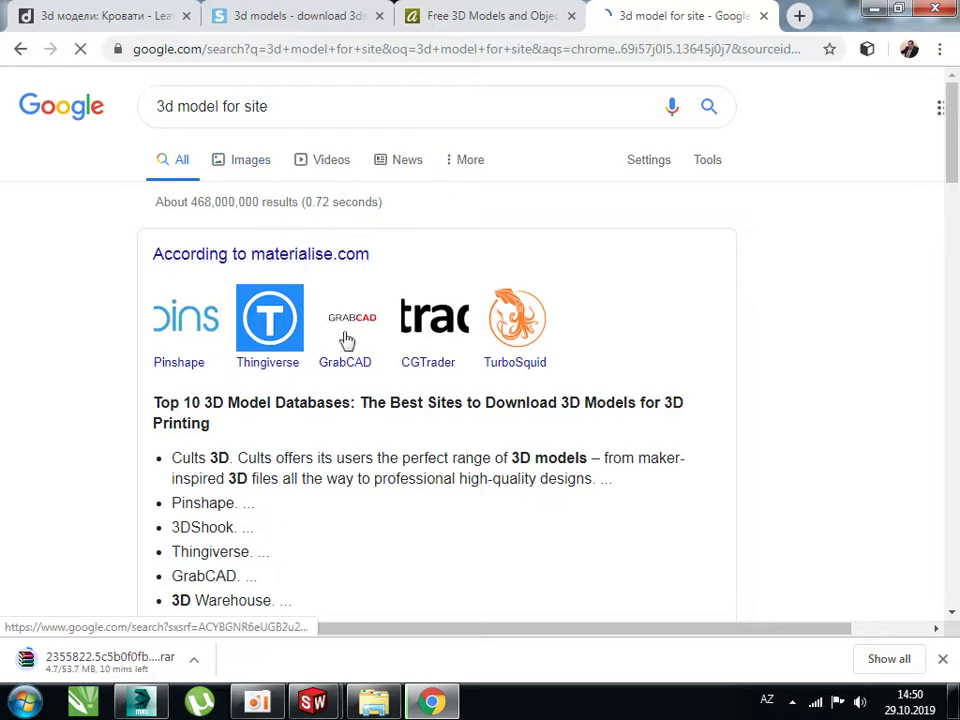
- Open the TurboSquid and Free3D results in background tabs and switch to TurboSquid
scroll(352, 355, down, 3)
scroll(352, 357, down, 3)
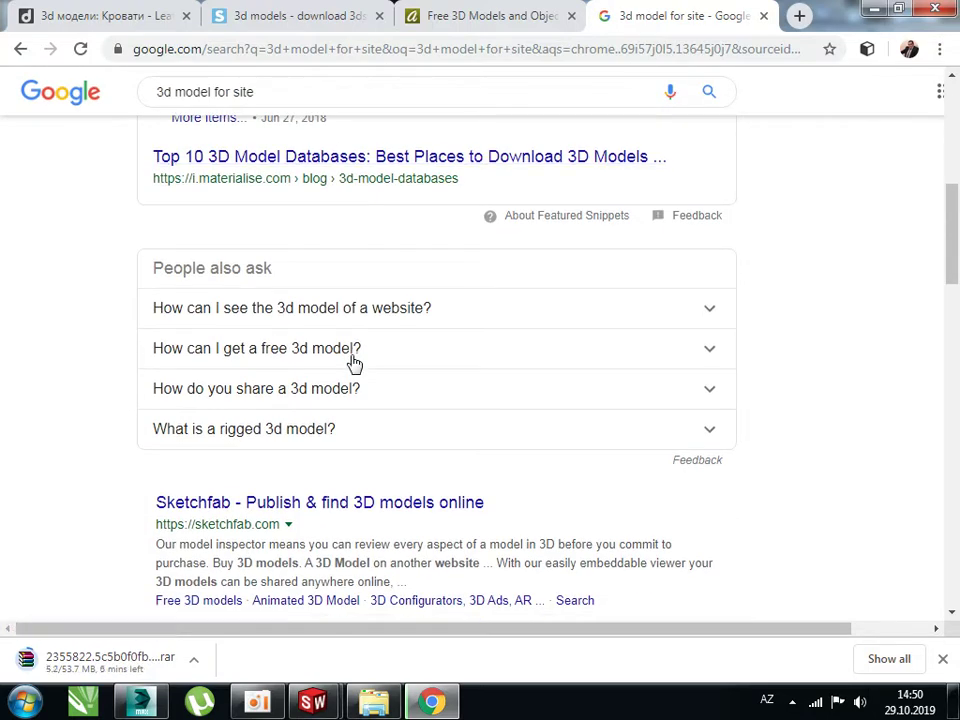
scroll(352, 362, up, 2)
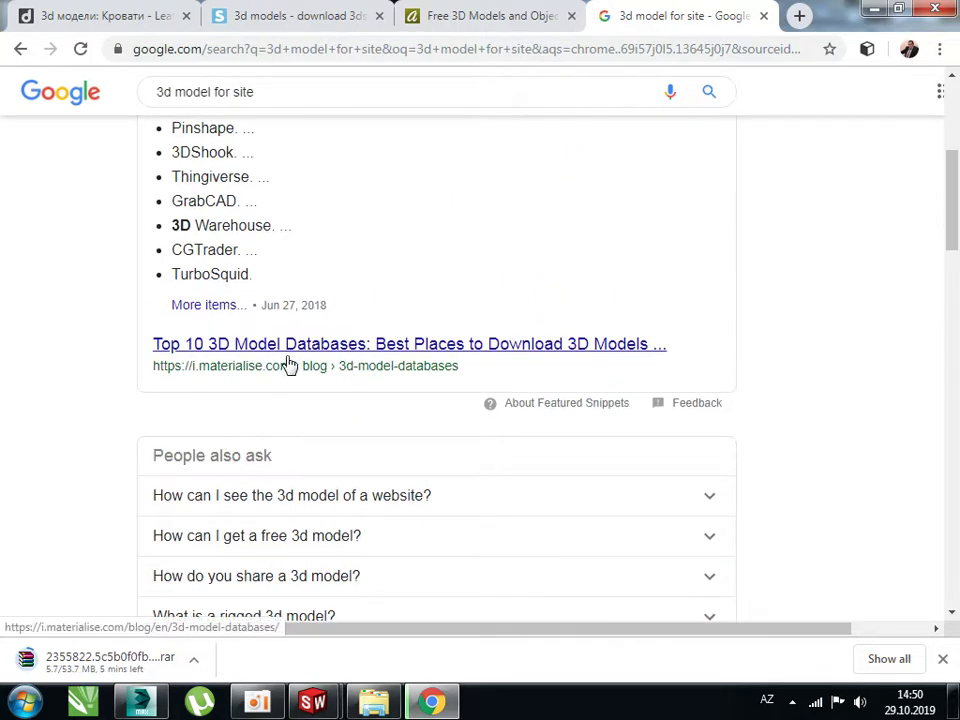
scroll(553, 368, down, 5)
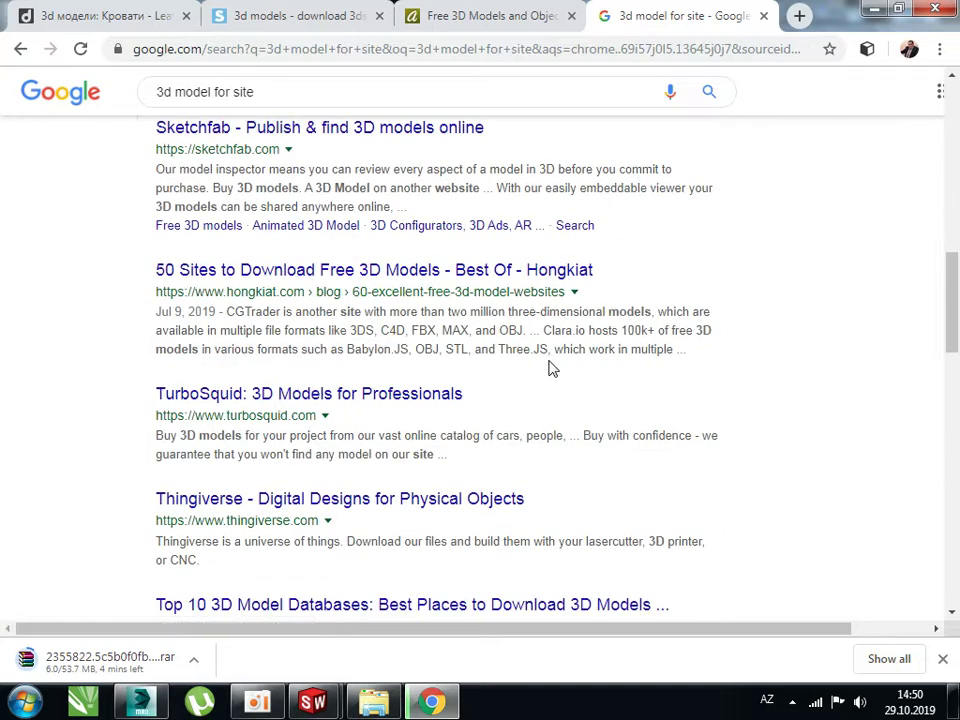
middle_click(288, 401)
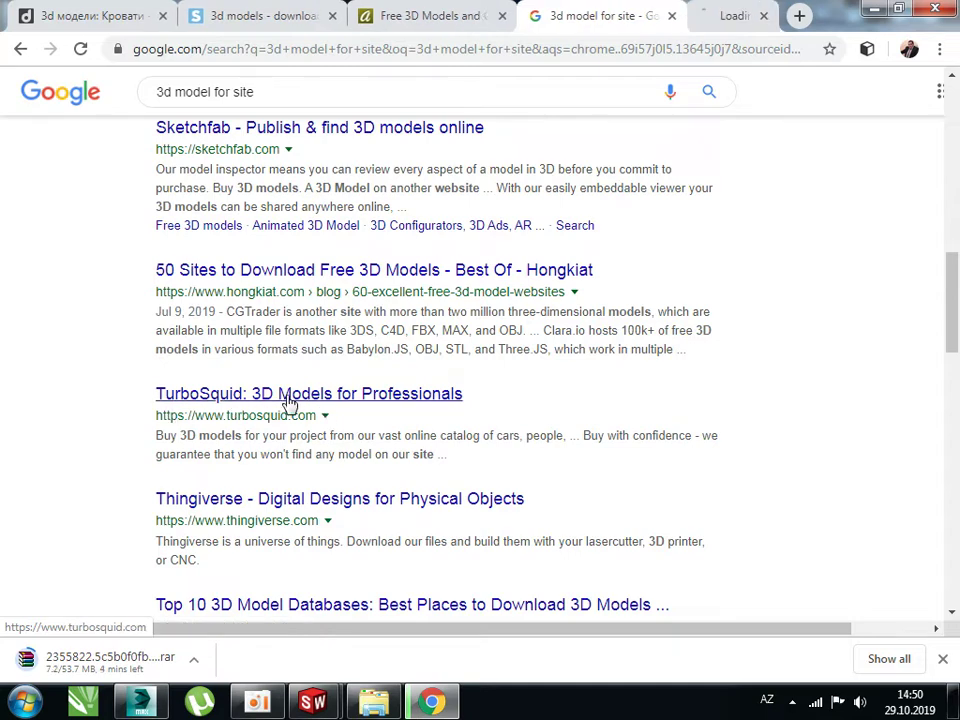
scroll(370, 432, down, 3)
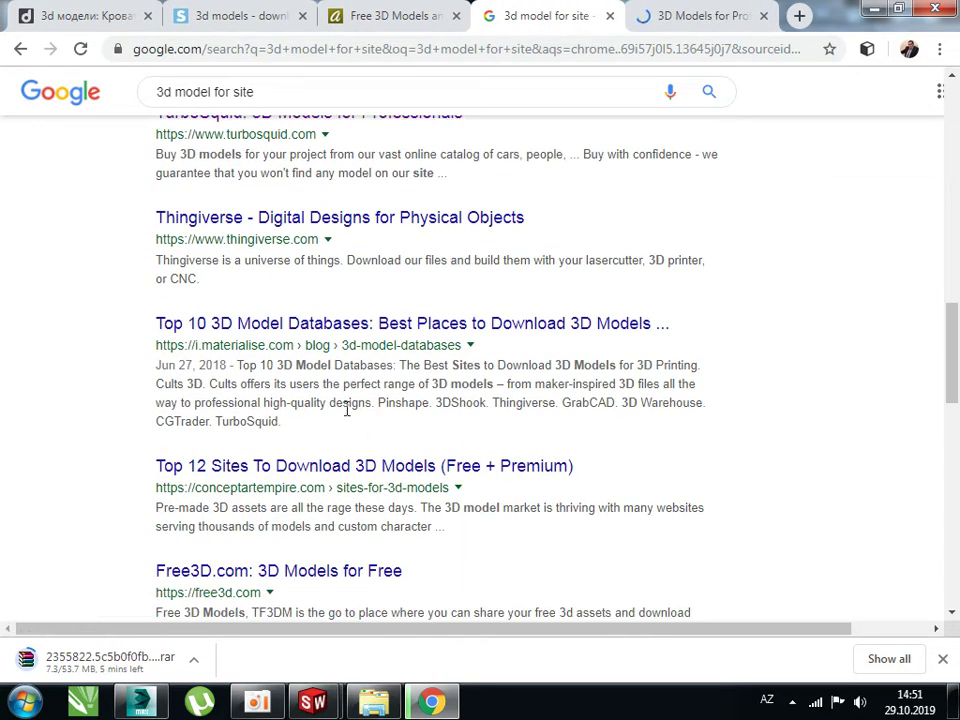
scroll(280, 408, down, 3)
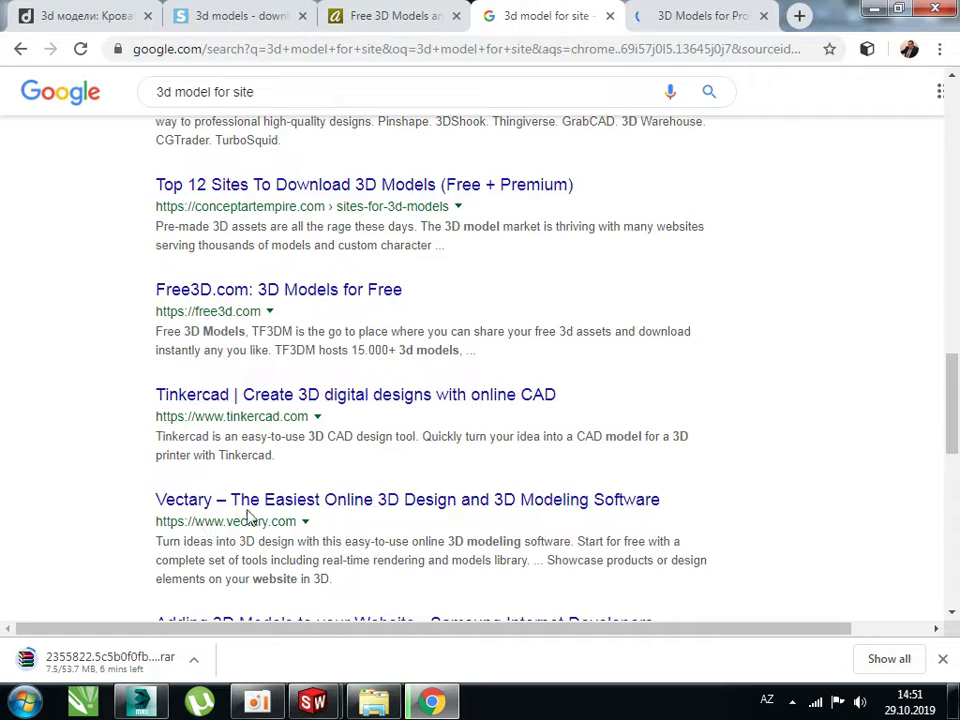
scroll(290, 390, down, 1)
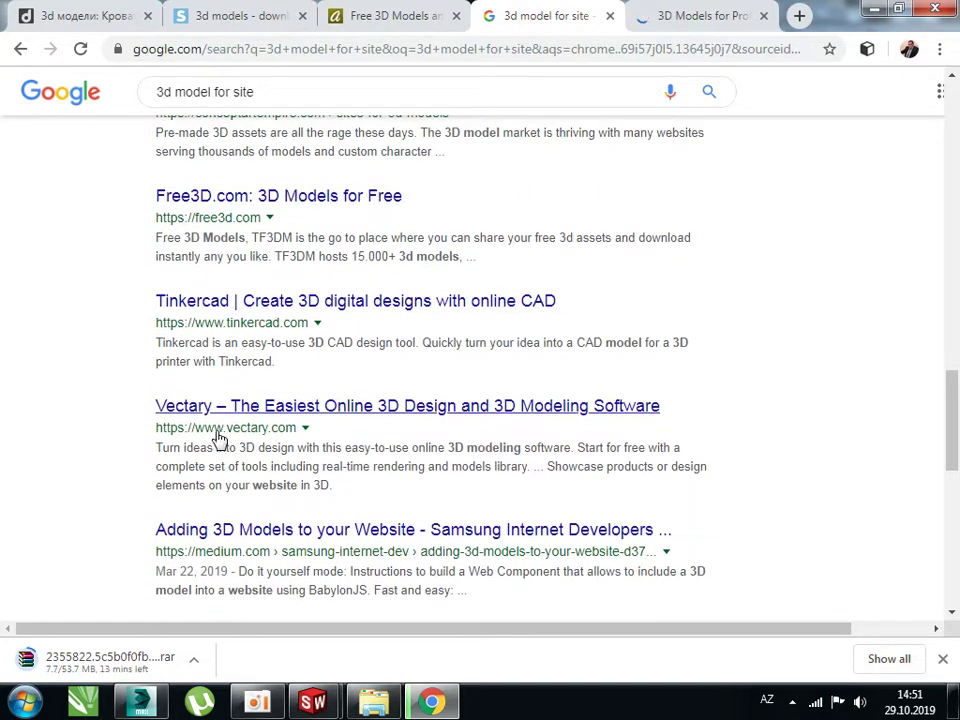
middle_click(248, 205)
click(585, 15)
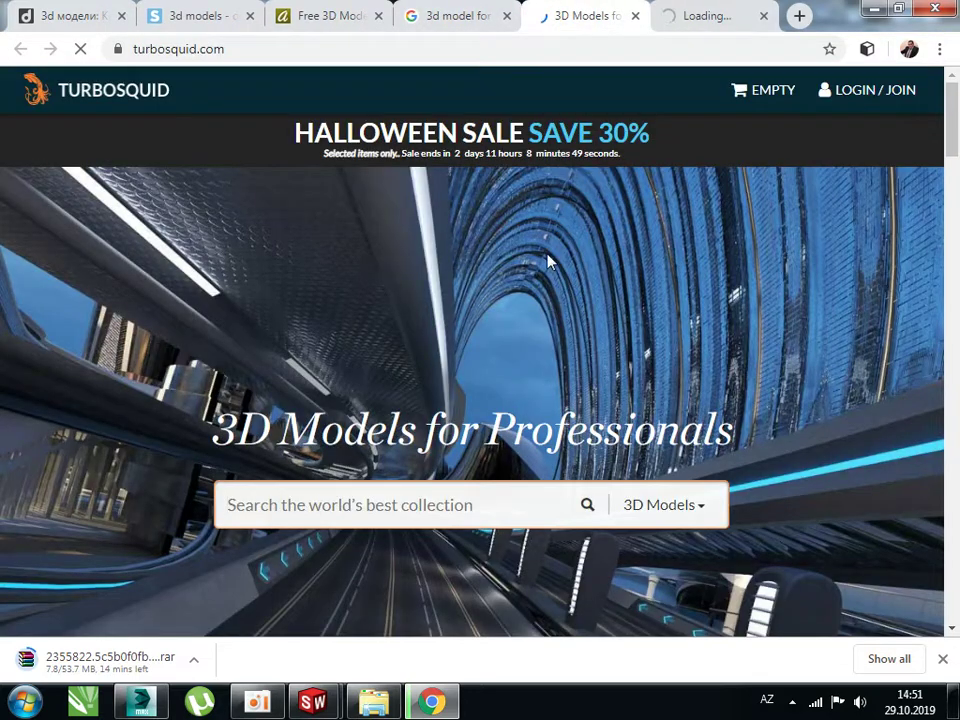
- Browse Free3D's listing of 1,439 free 3ds Max models
scroll(545, 275, down, 2)
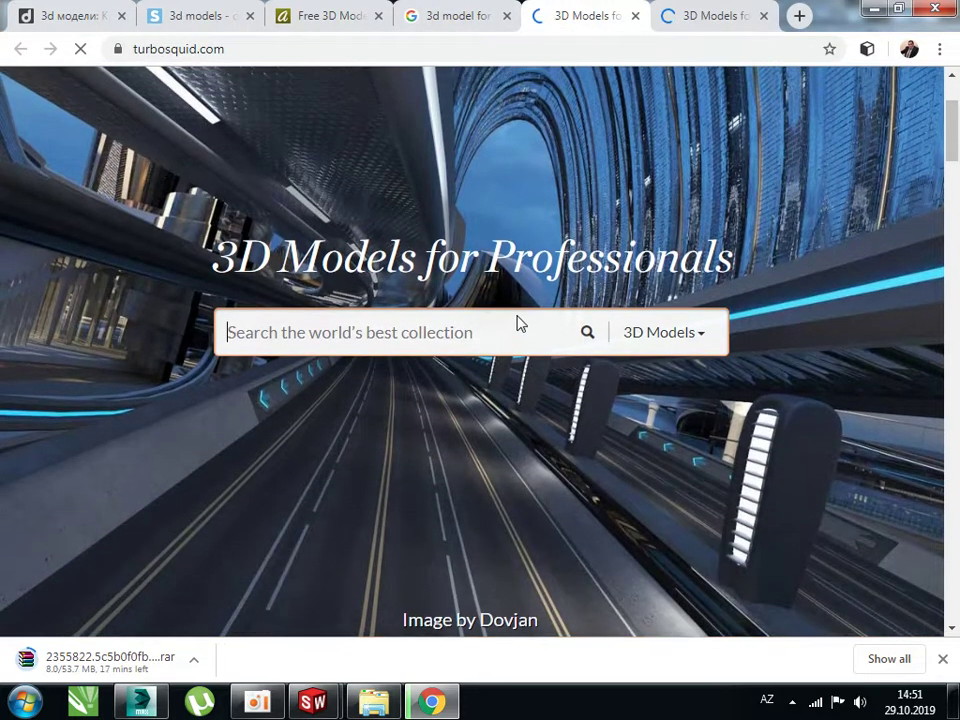
scroll(518, 323, up, 2)
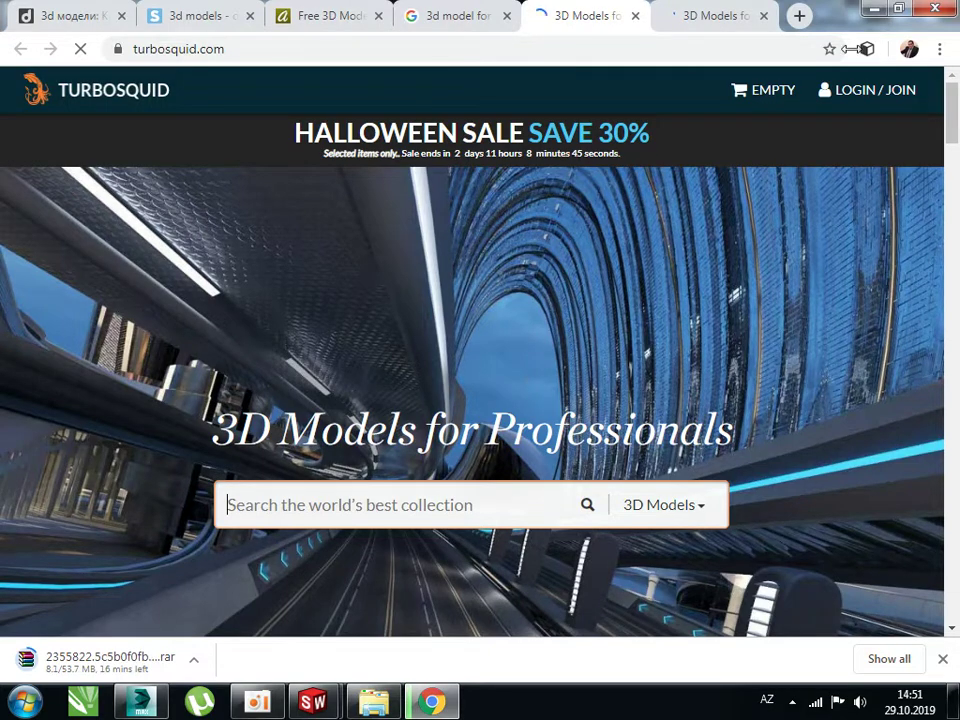
click(716, 14)
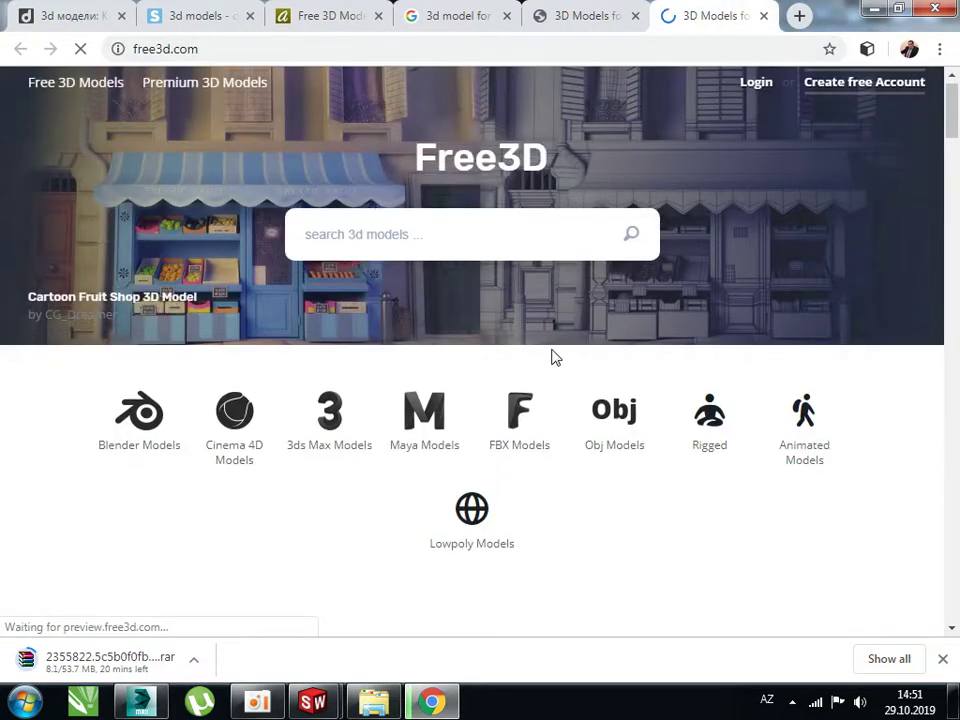
scroll(556, 357, down, 2)
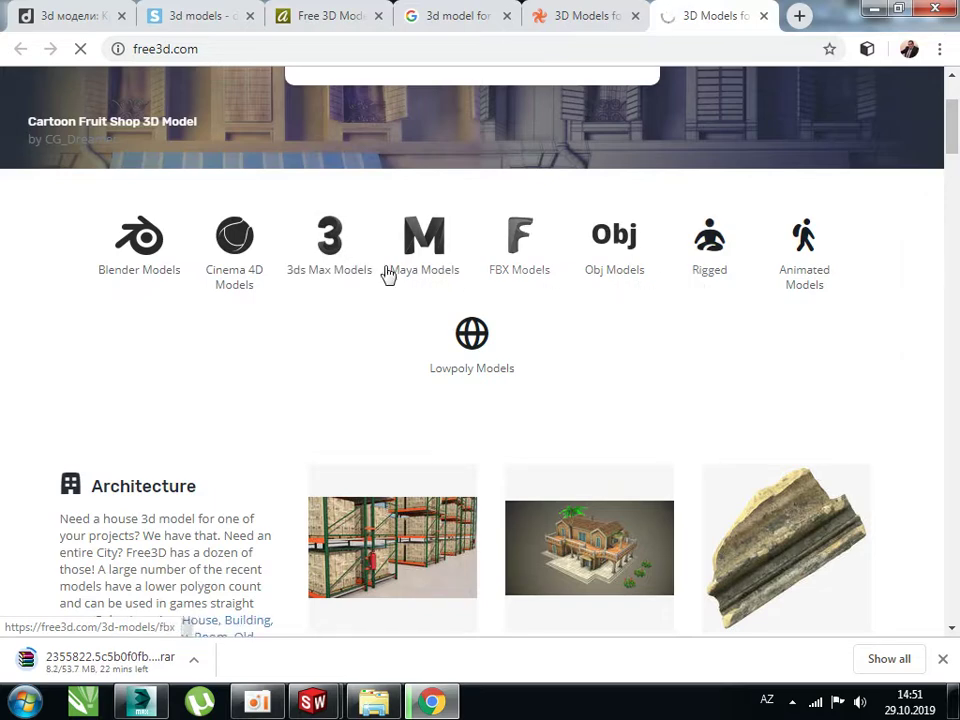
scroll(382, 354, down, 2)
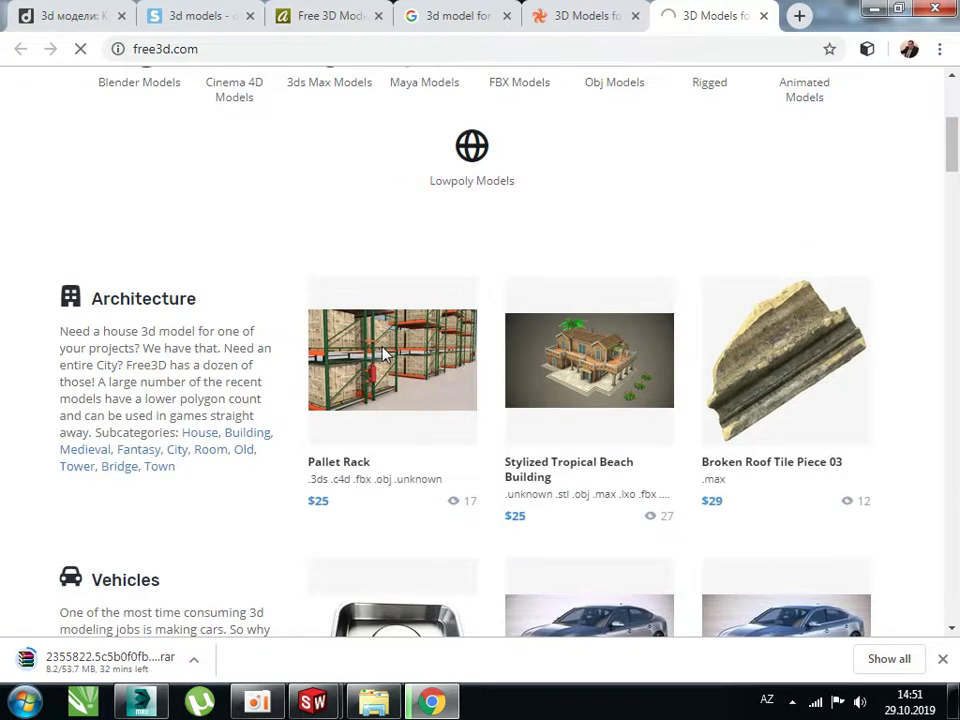
scroll(385, 354, down, 3)
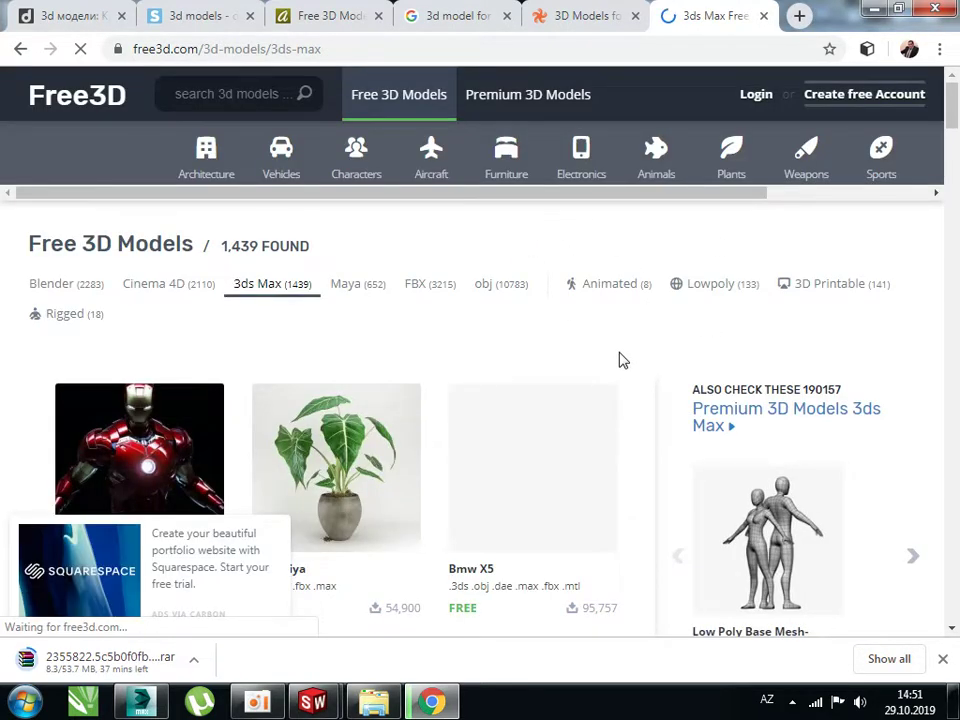
scroll(620, 360, down, 2)
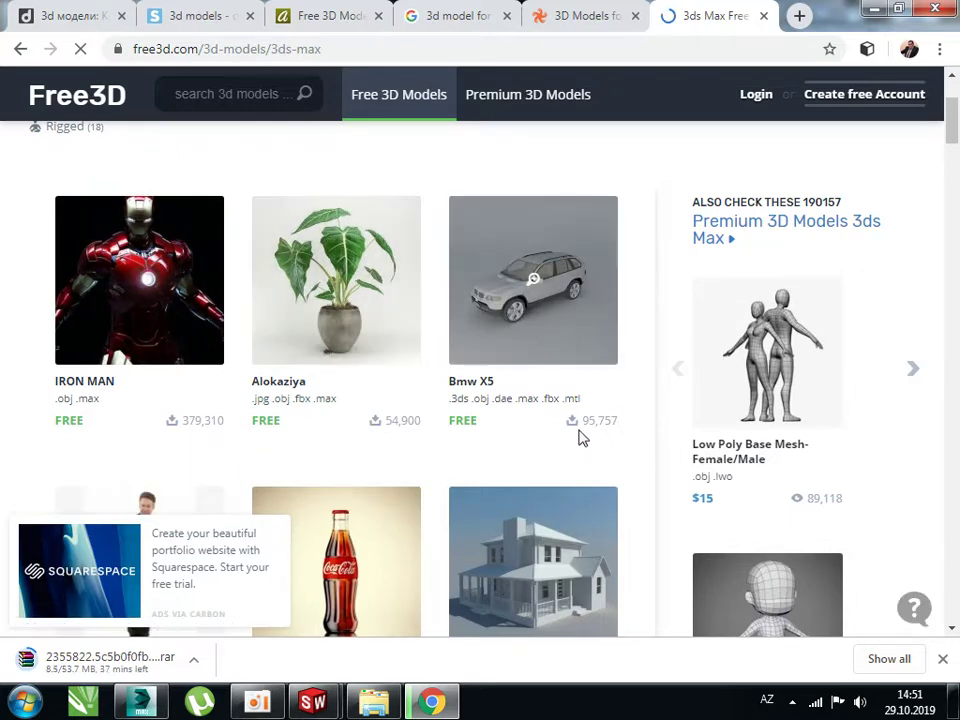
scroll(522, 338, down, 1)
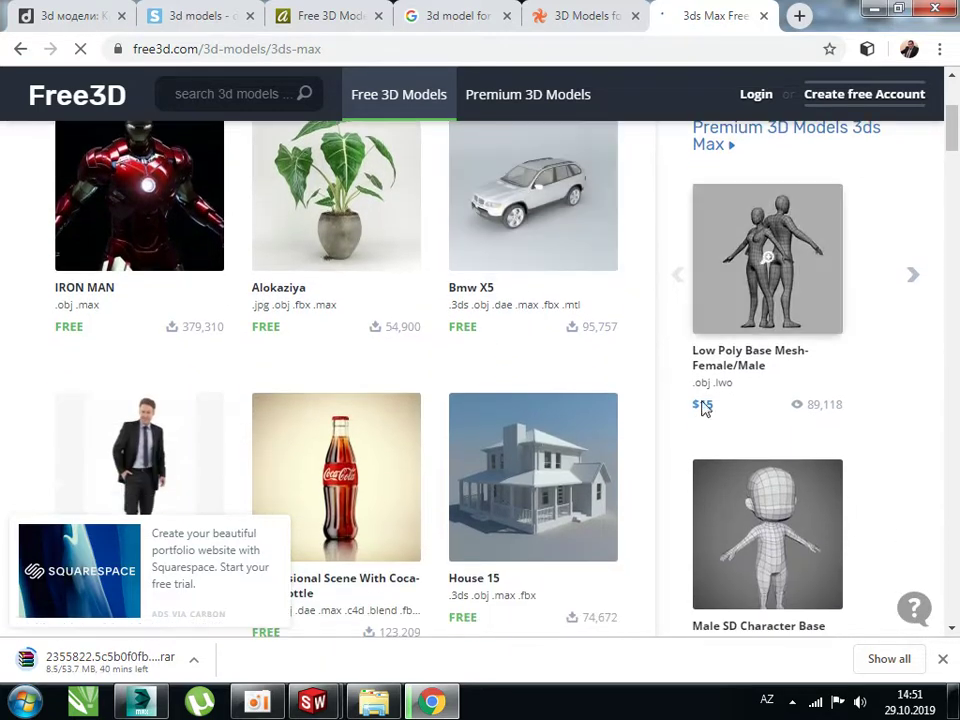
scroll(726, 390, down, 2)
scroll(725, 389, down, 3)
scroll(723, 391, down, 5)
scroll(721, 389, down, 6)
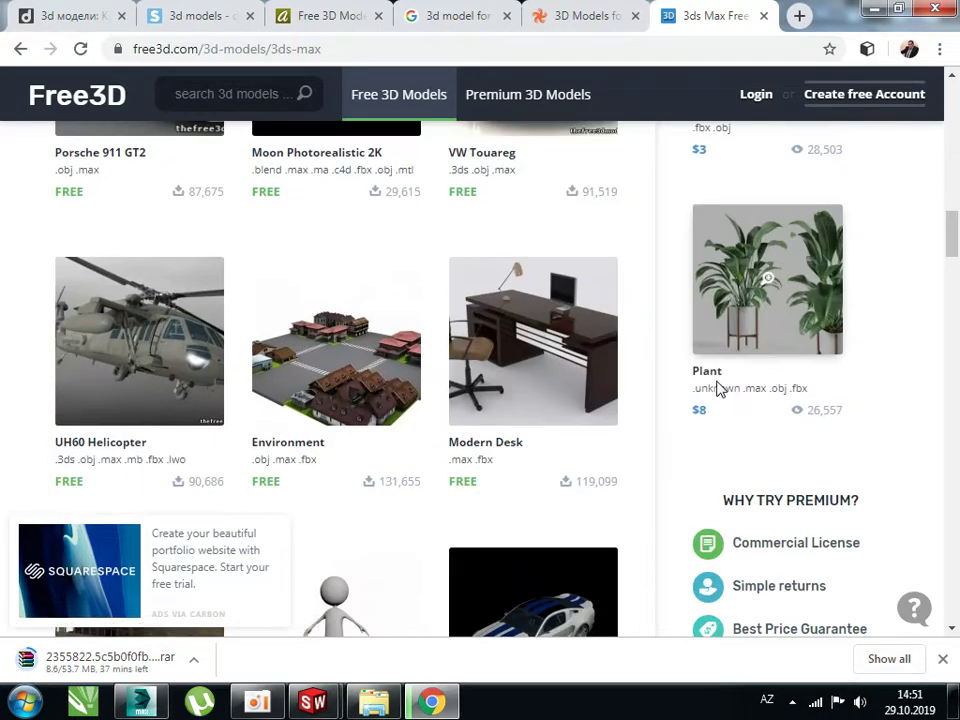
scroll(714, 392, down, 7)
- Return to the Google search results by way of the TurboSquid tab
scroll(700, 415, up, 10)
scroll(680, 437, up, 15)
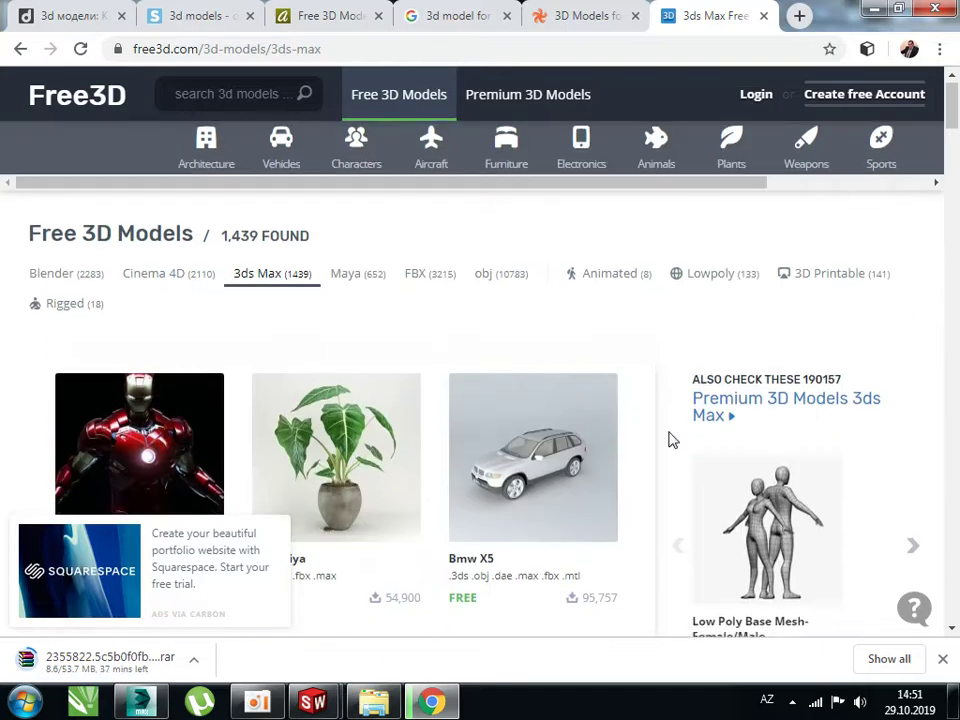
click(581, 10)
click(449, 12)
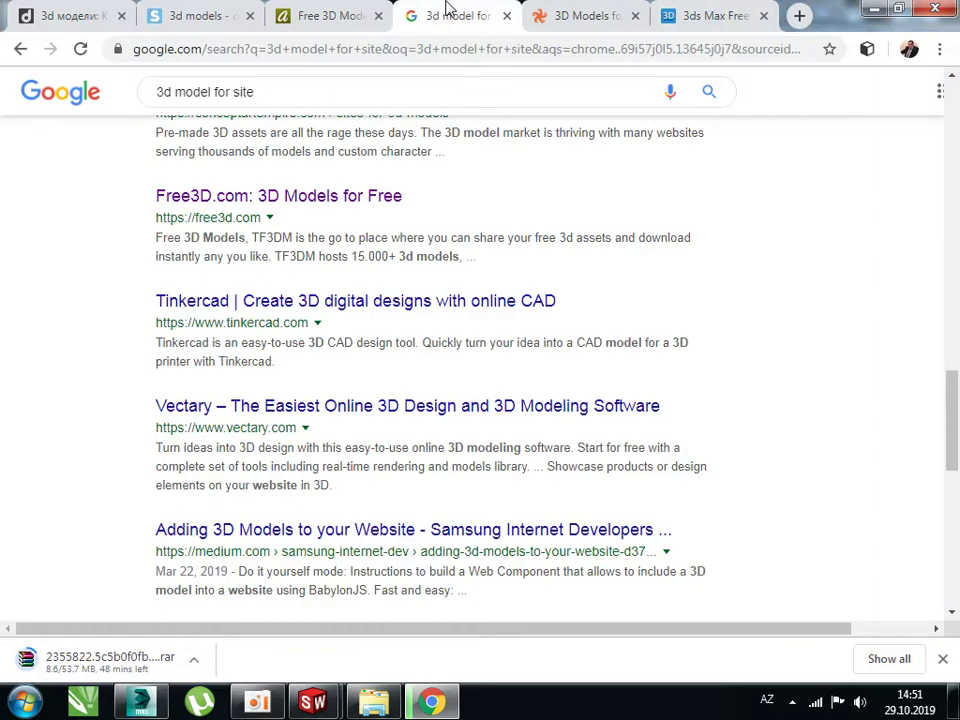
- Leave the Google results and flip between the 3dsky.org and archive3d.net tabs, ending on Archive3D
scroll(465, 220, up, 4)
scroll(470, 240, up, 3)
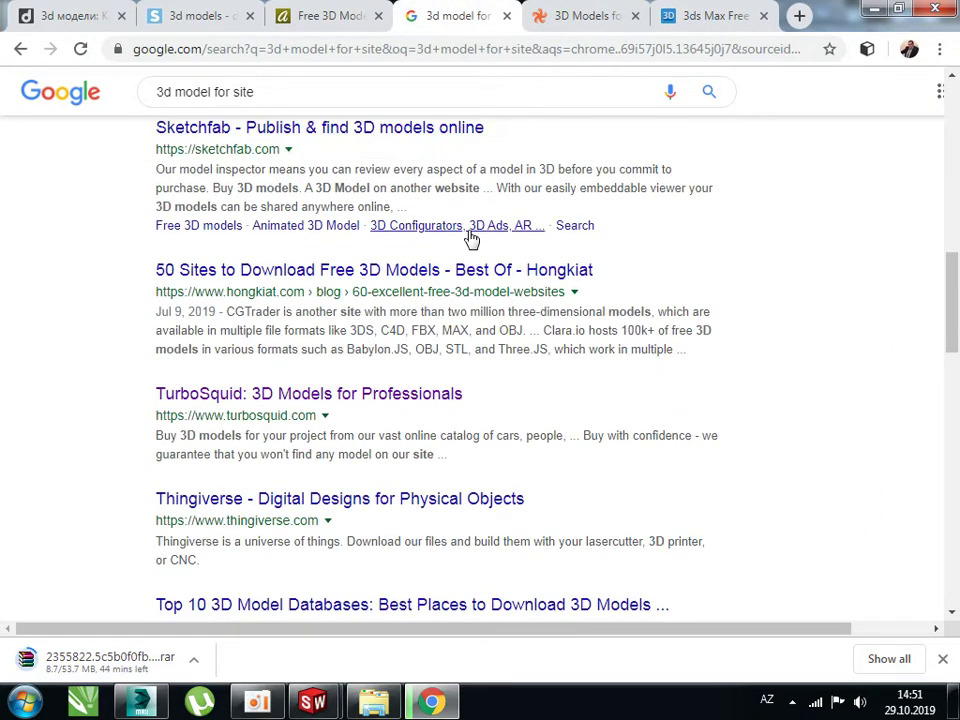
scroll(470, 237, up, 5)
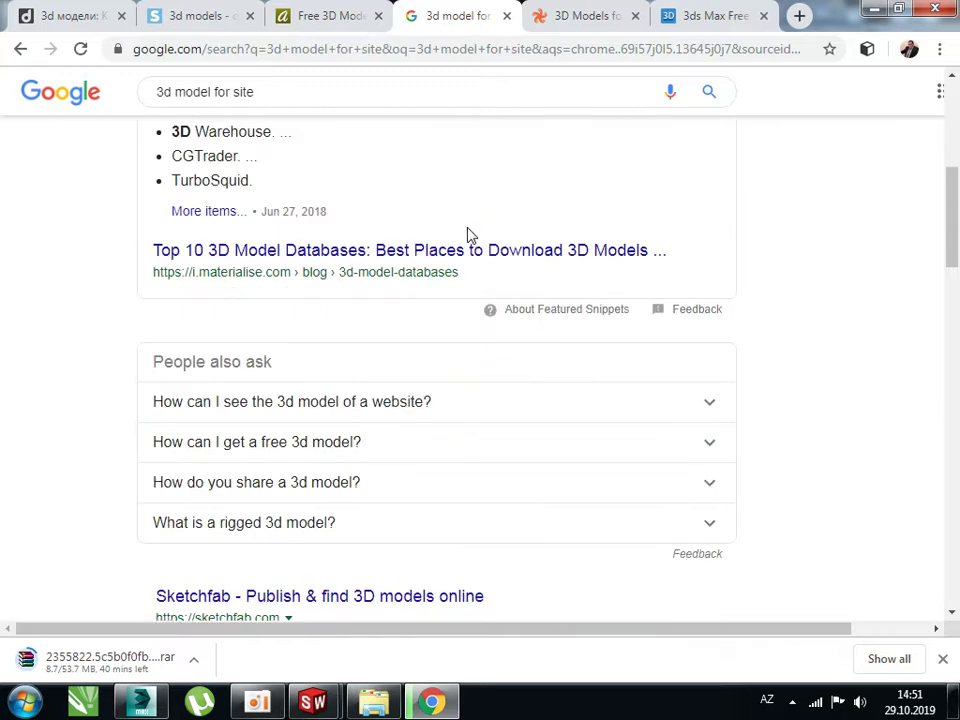
scroll(470, 234, up, 4)
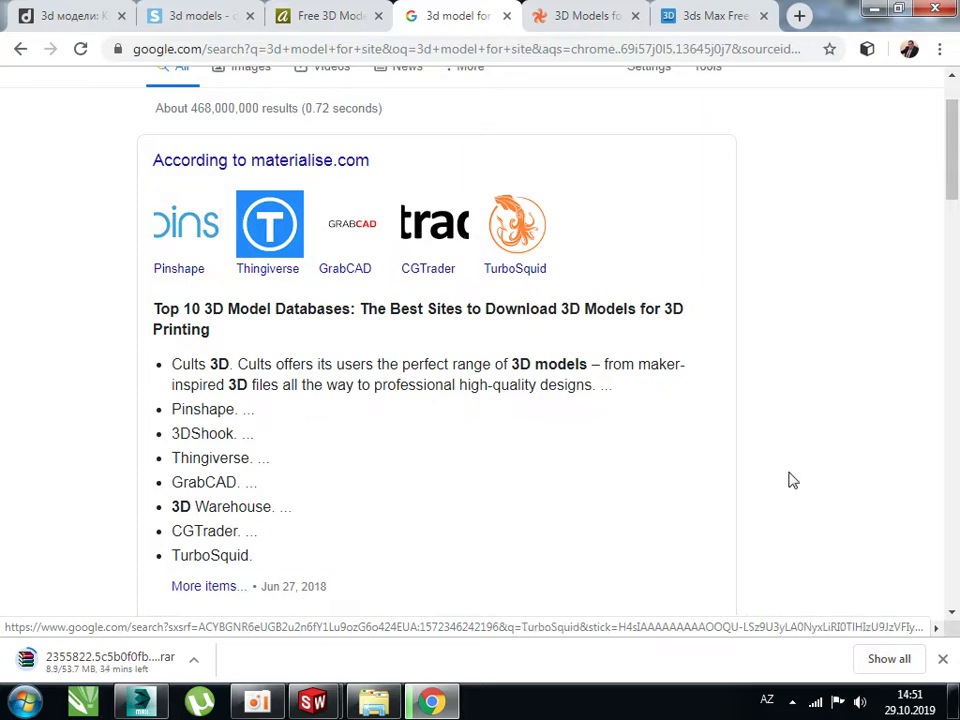
click(318, 12)
click(198, 12)
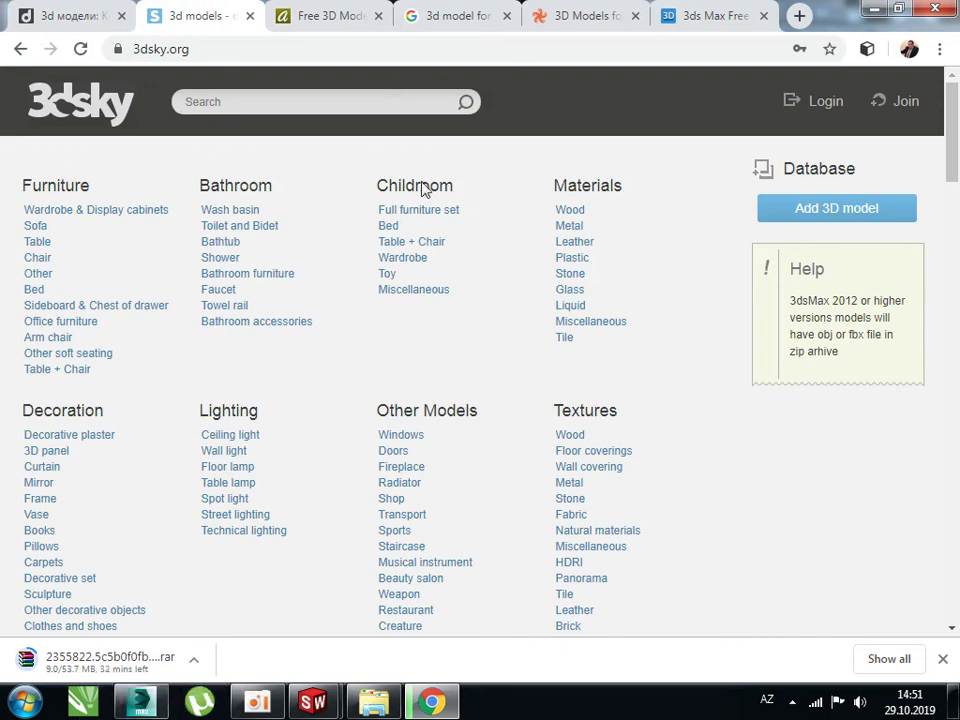
click(340, 14)
- Download the Bed Imperia N070919 zip (28.29MB) from Archive3D's Beds & Shkaps category
scroll(507, 380, down, 2)
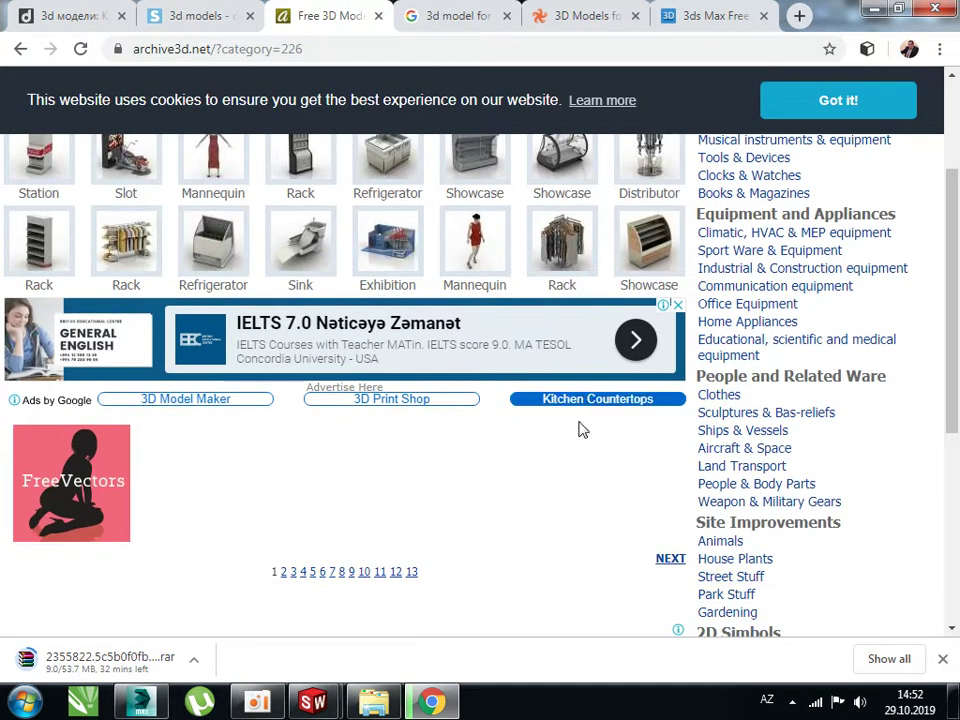
scroll(427, 324, up, 2)
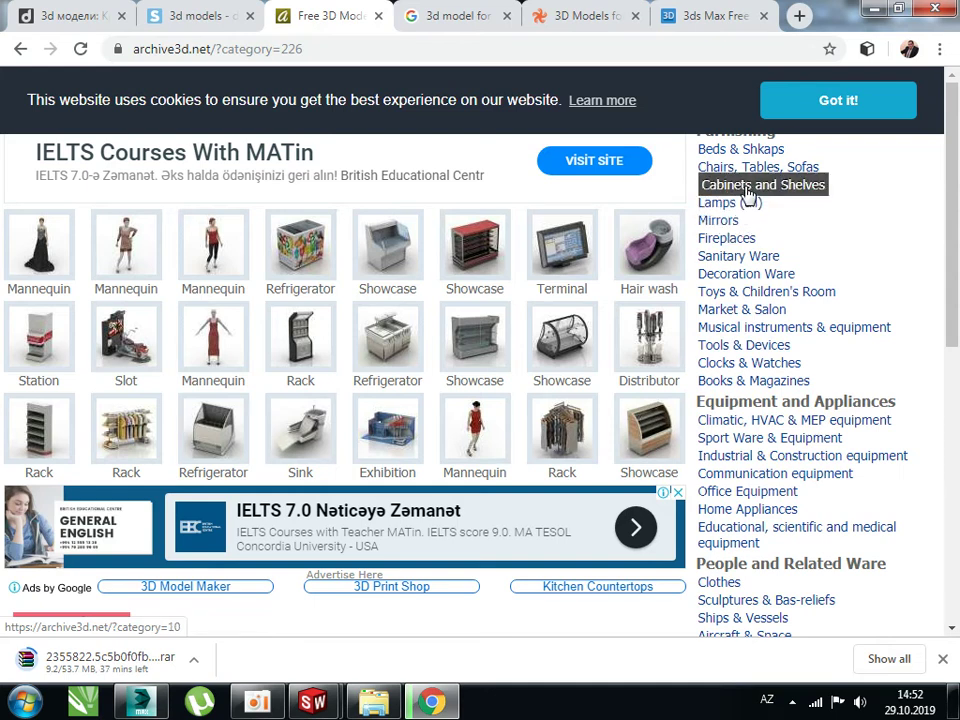
click(748, 150)
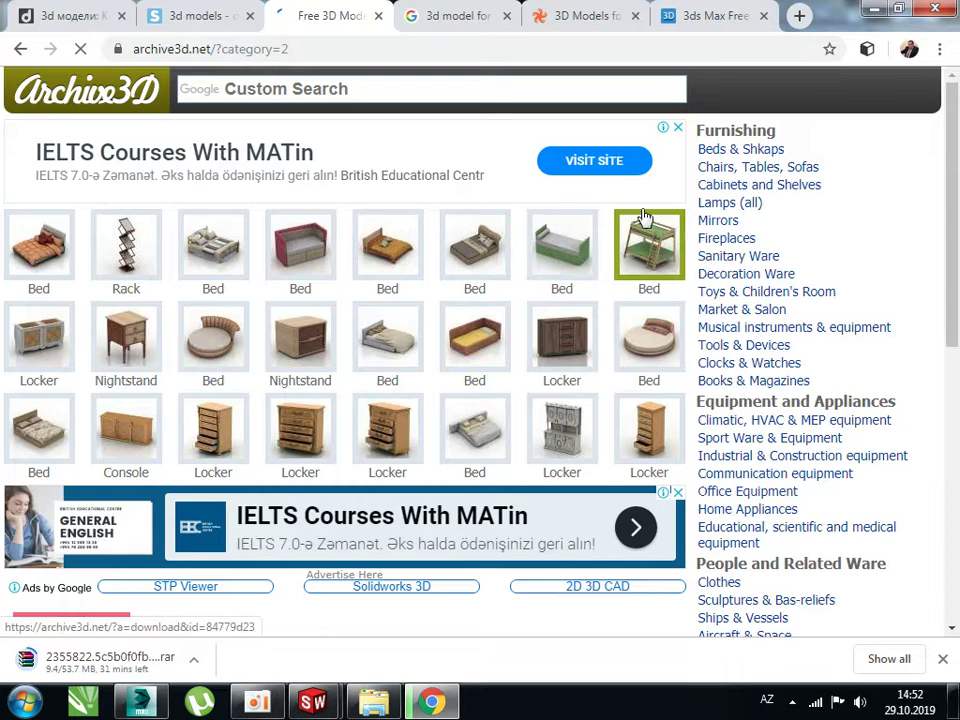
click(480, 253)
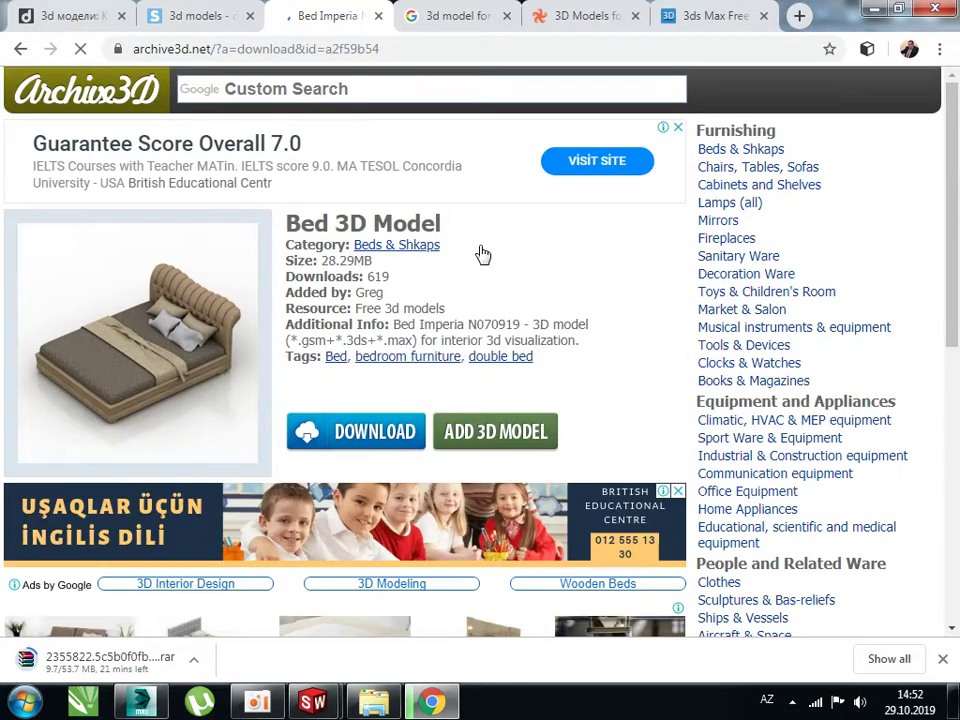
click(372, 434)
click(439, 550)
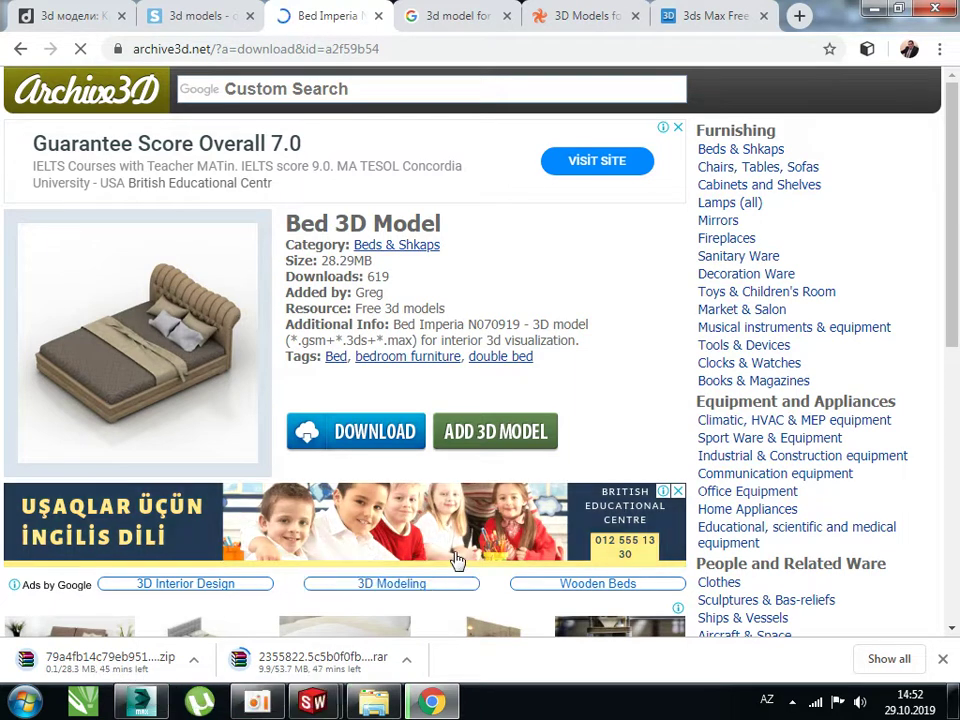
- Locate the downloaded bed zip and create a desktop folder named Model 742
click(260, 703)
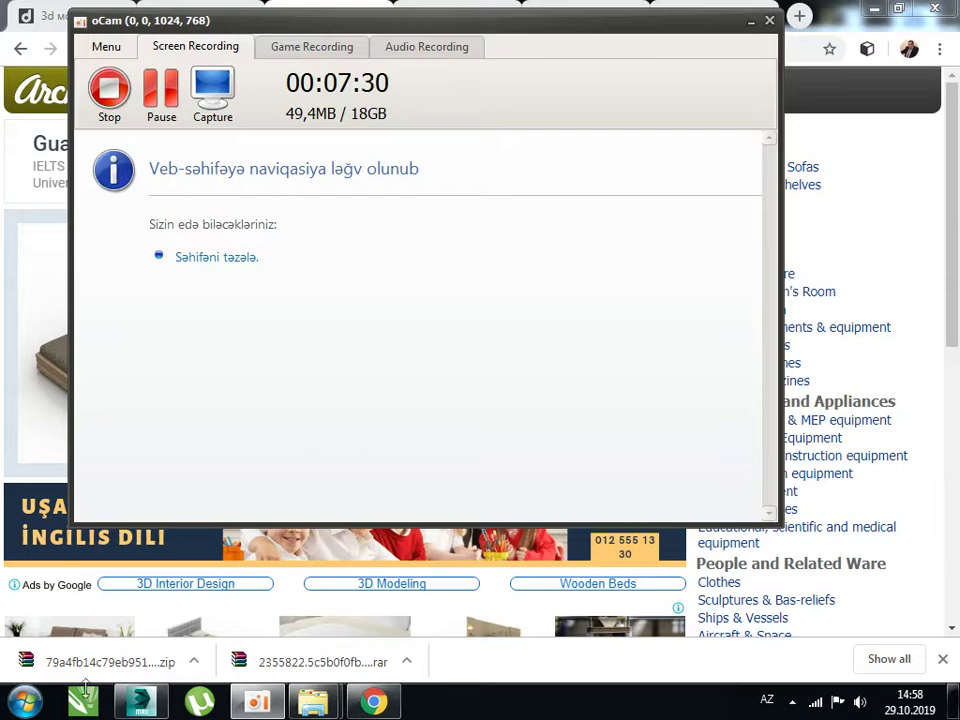
click(886, 665)
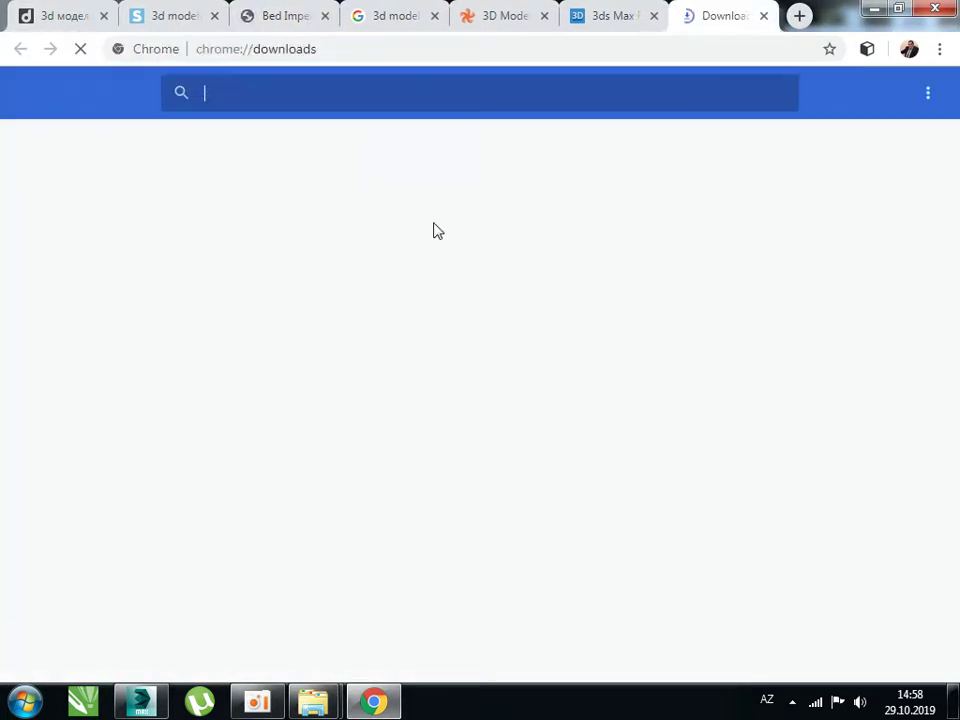
click(284, 272)
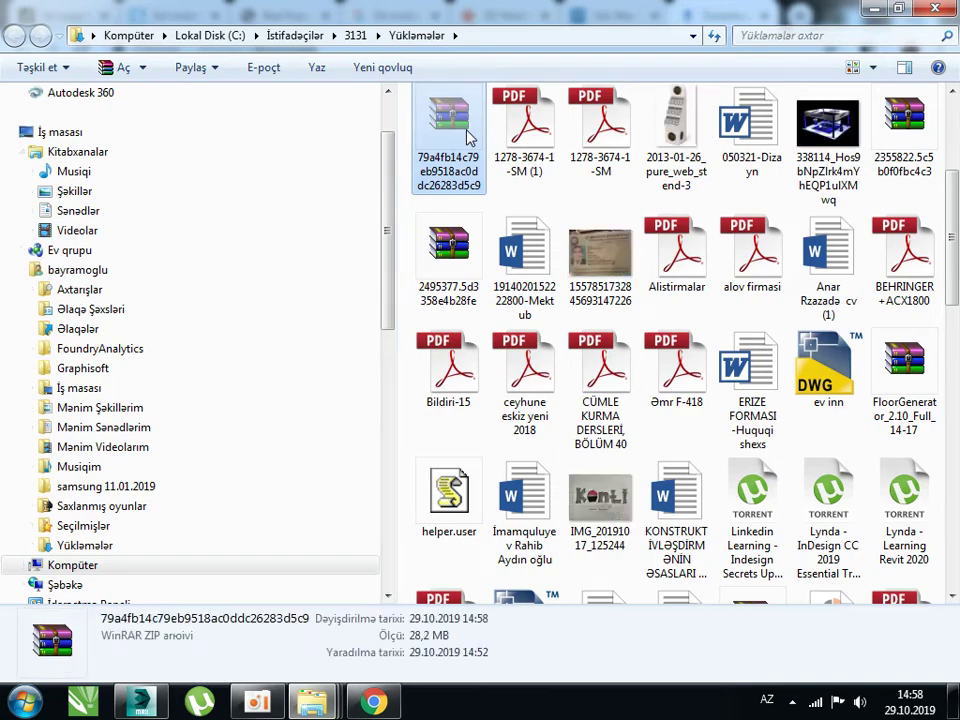
key(super+d)
right_click(607, 331)
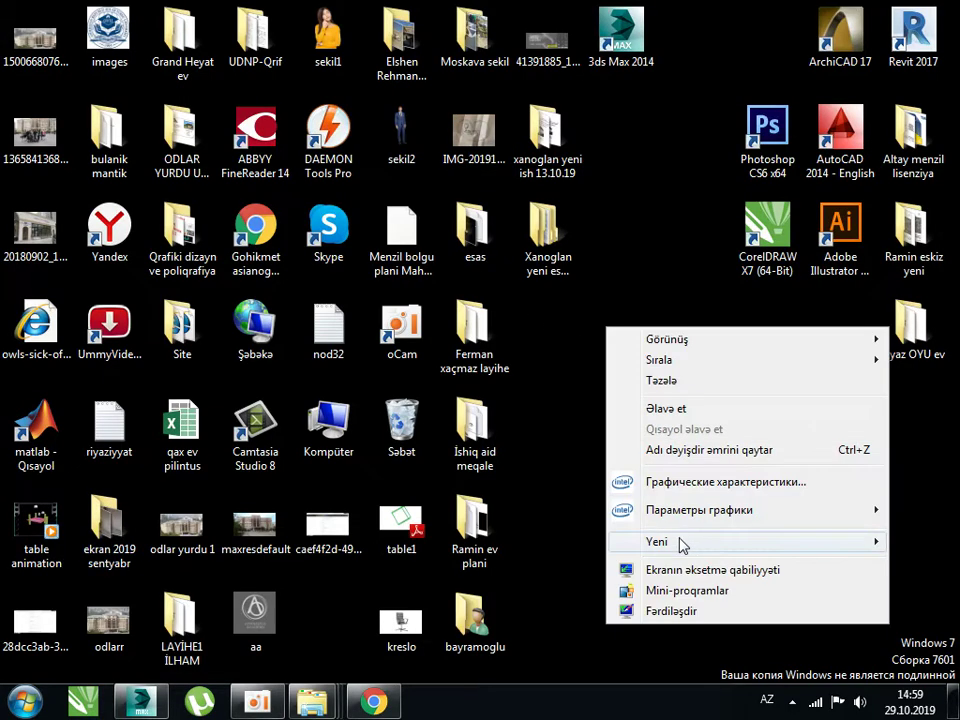
mouse_move(657, 542)
click(410, 287)
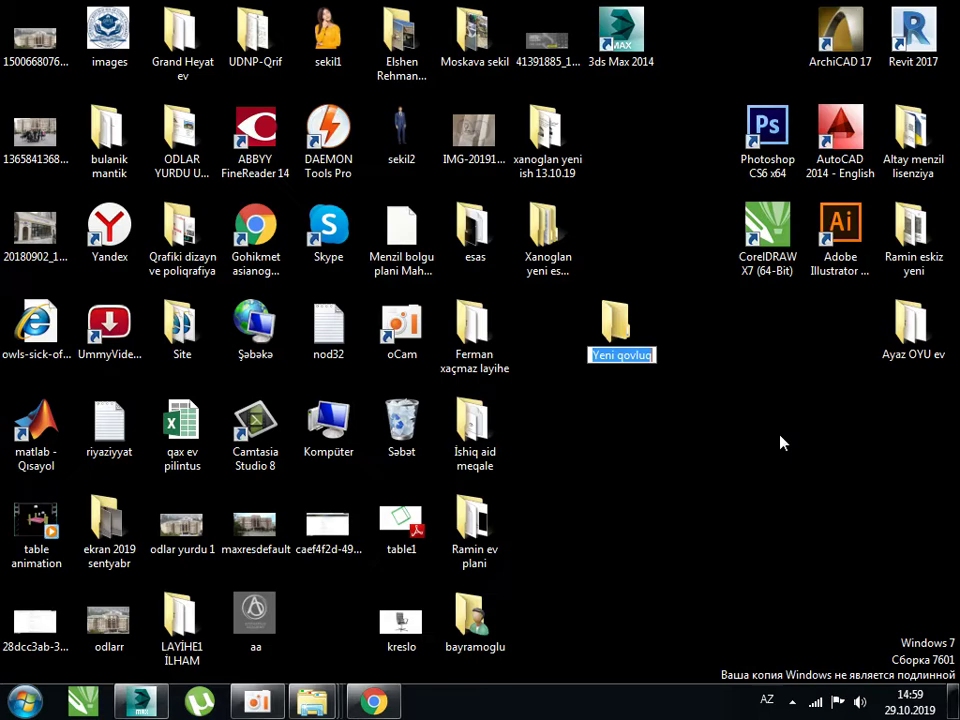
text(Model 742)
key(Return)
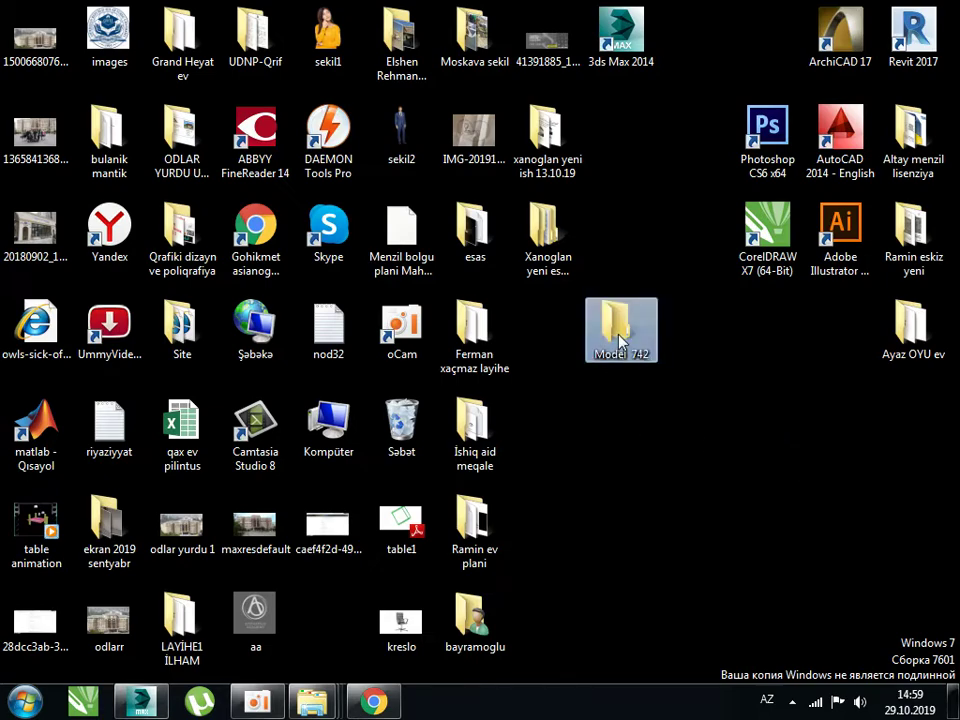
double_click(615, 320)
- Paste the bed zip and the 2355822.5c5b0f0fbc4c3 RAR archive into Model 742
right_click(534, 307)
click(600, 433)
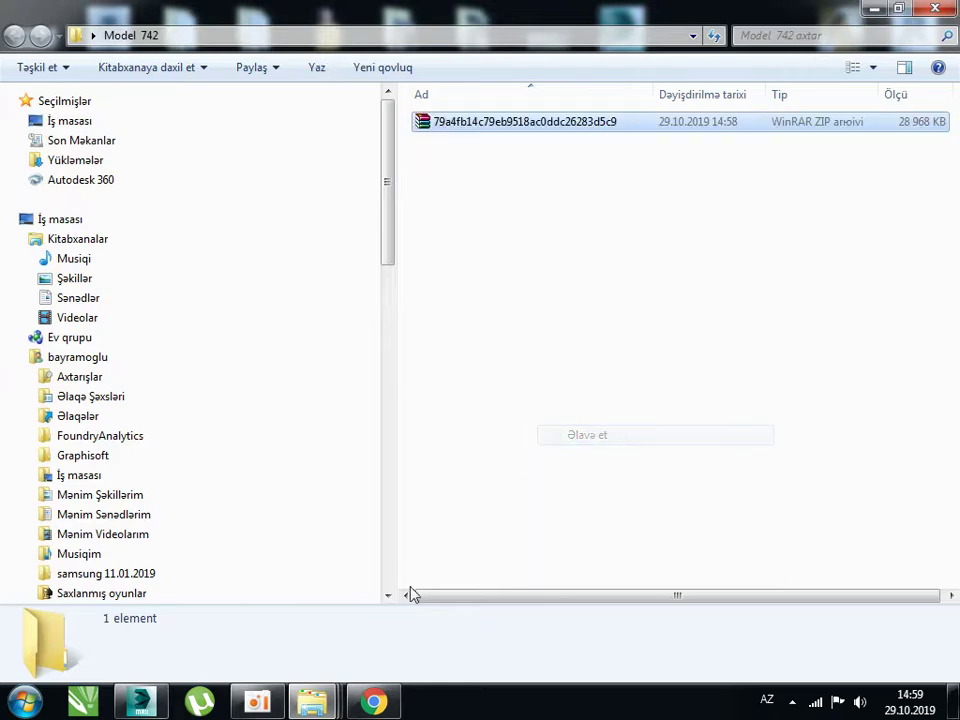
key(alt+Tab)
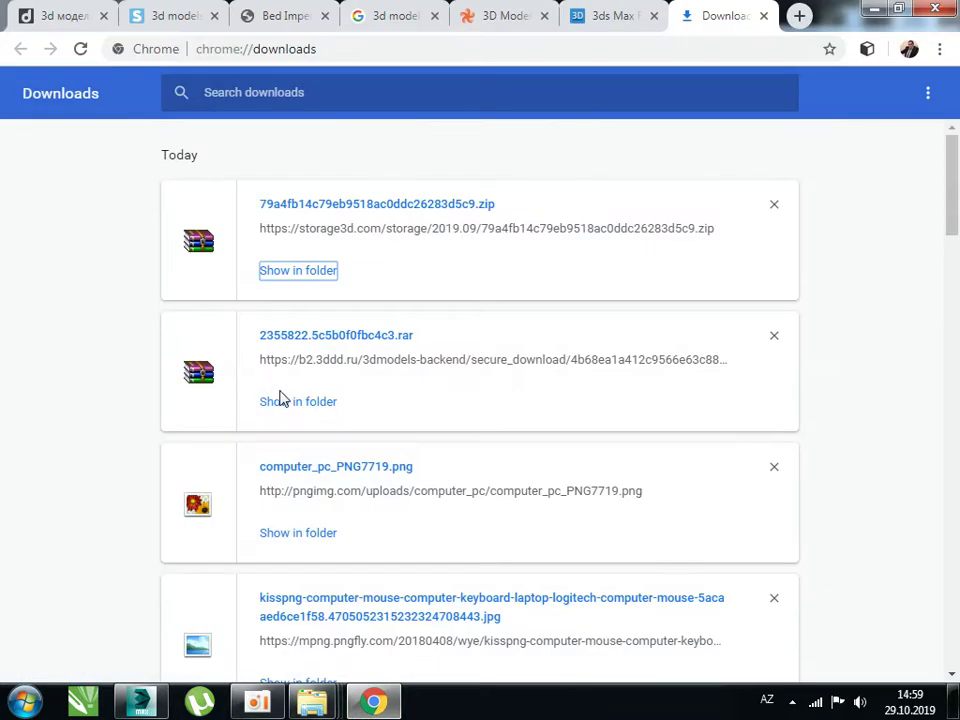
click(298, 403)
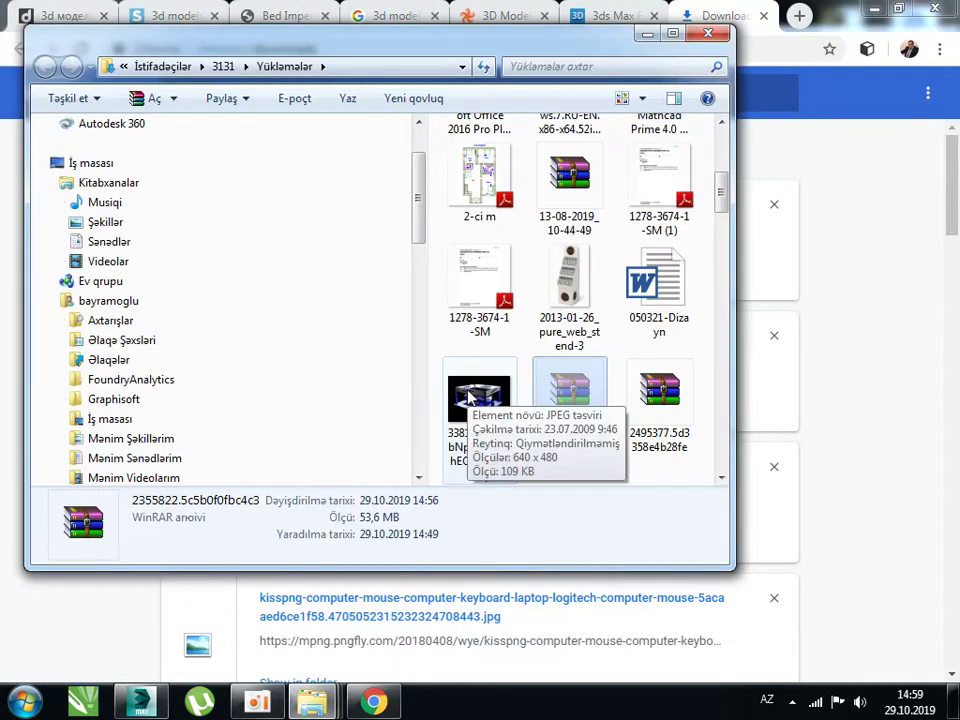
key(super+d)
double_click(598, 350)
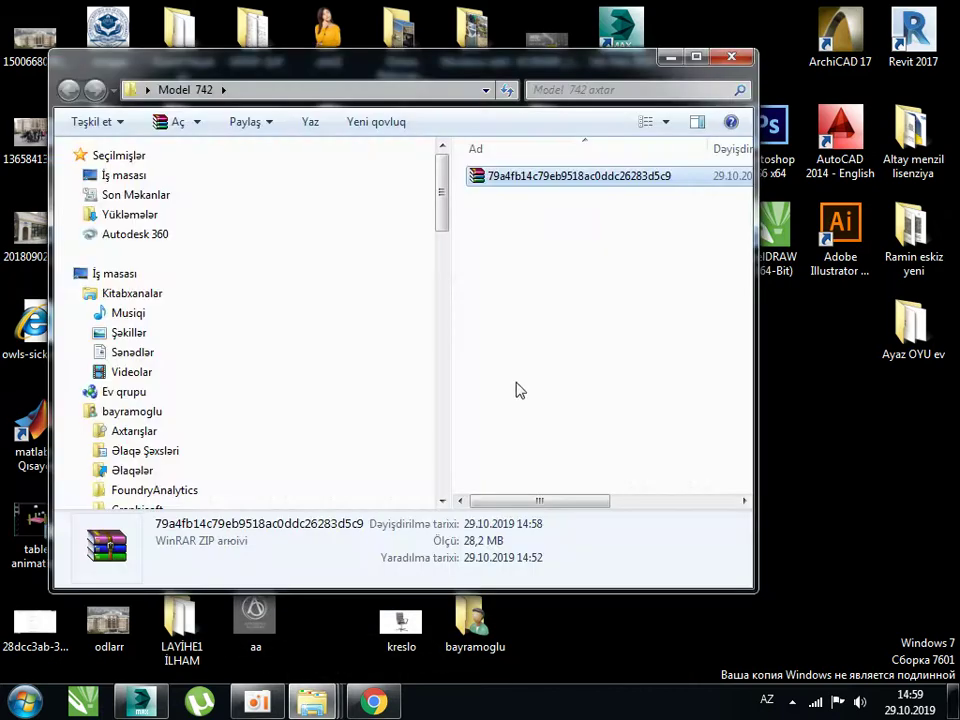
right_click(500, 316)
click(550, 446)
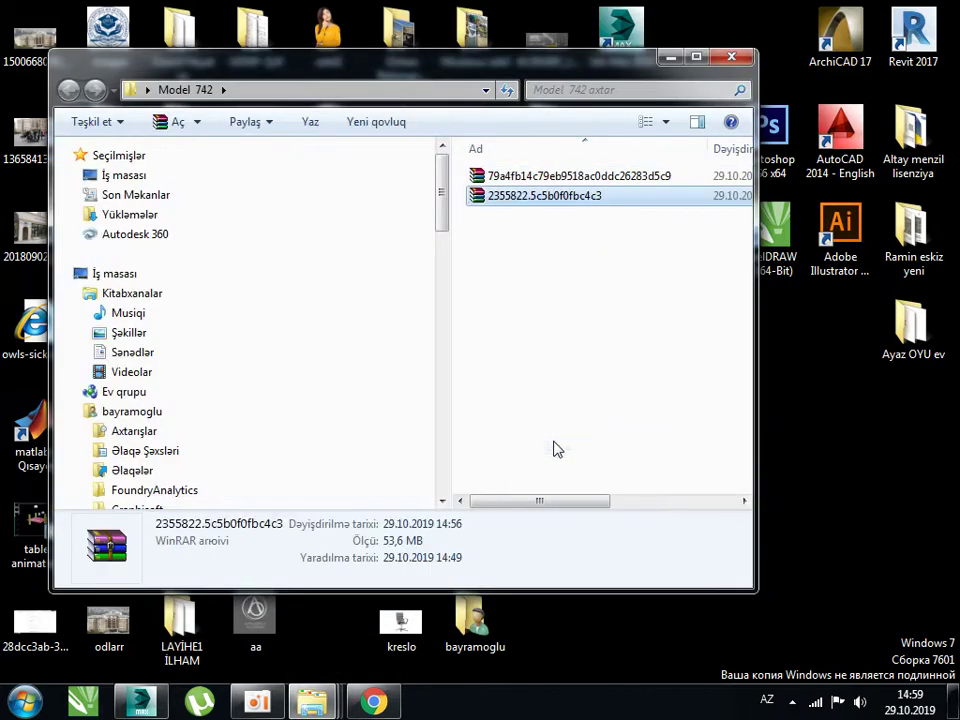
click(540, 241)
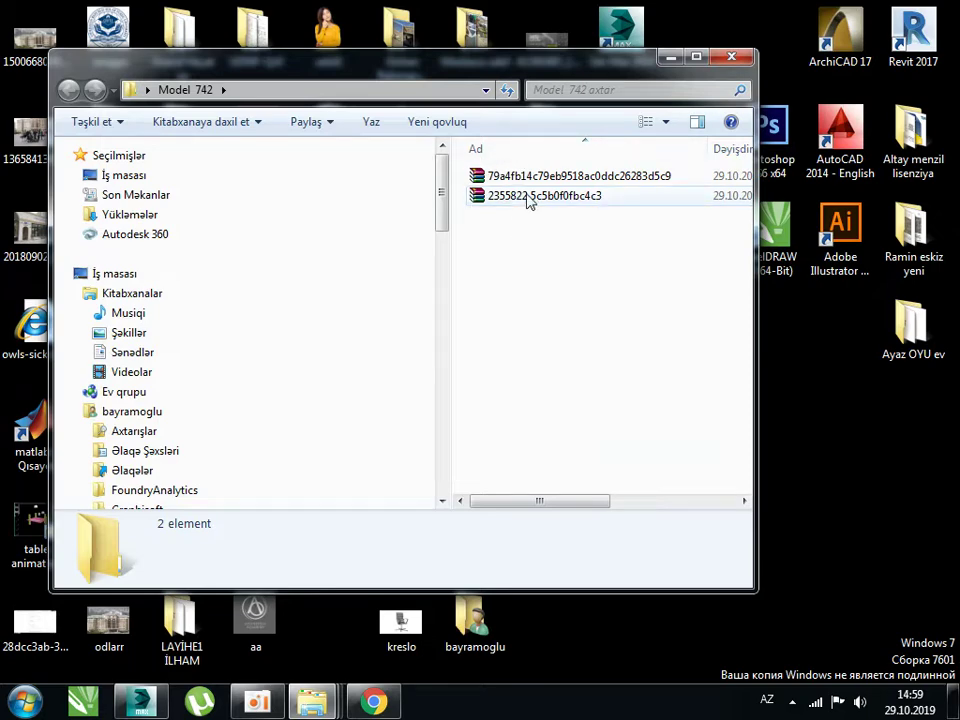
click(497, 204)
right_click(514, 203)
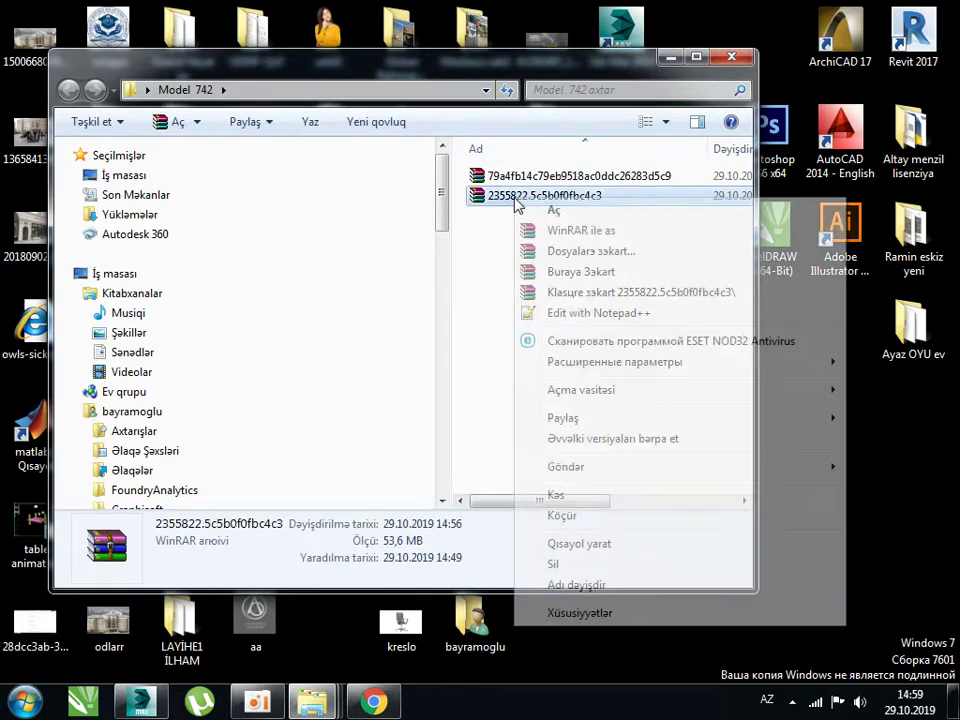
- Extract the RAR and the bed zip into their own folders with WinRAR
click(579, 252)
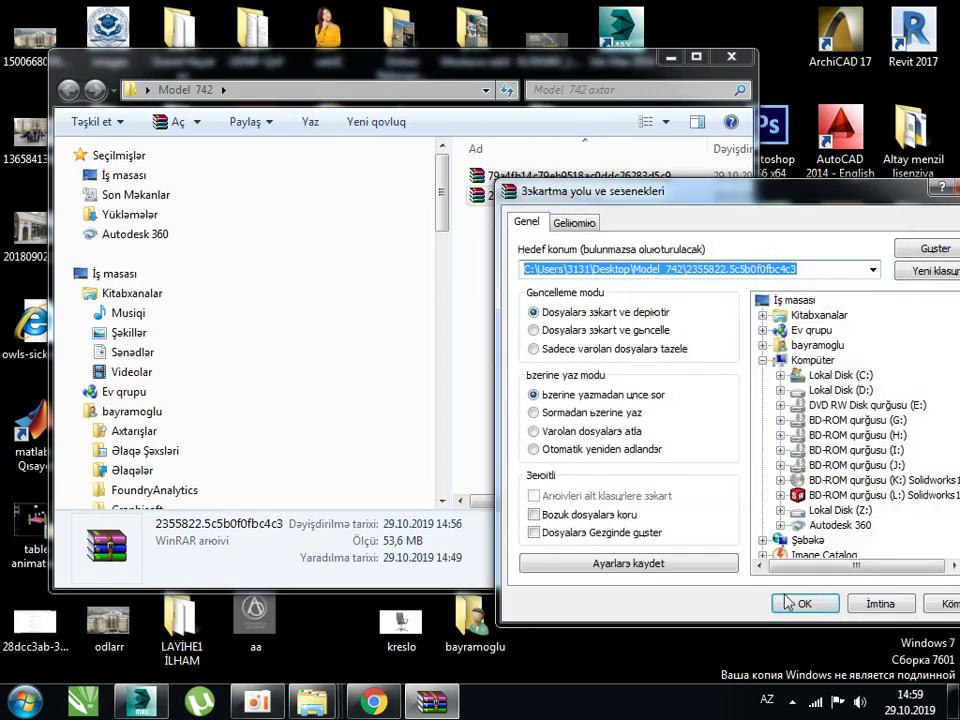
click(805, 604)
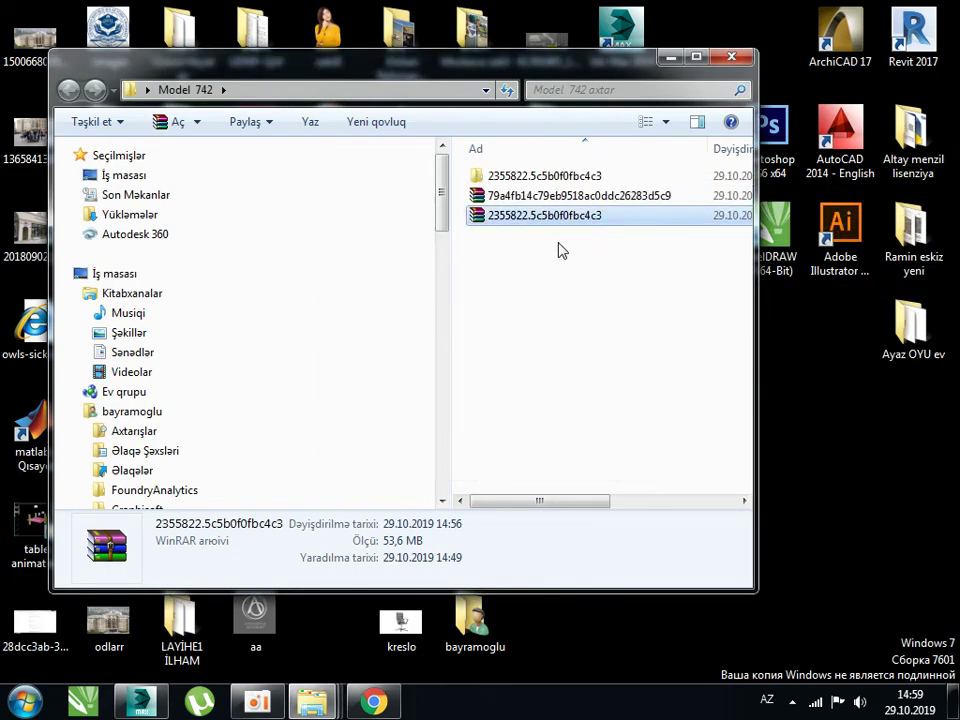
click(535, 203)
right_click(533, 198)
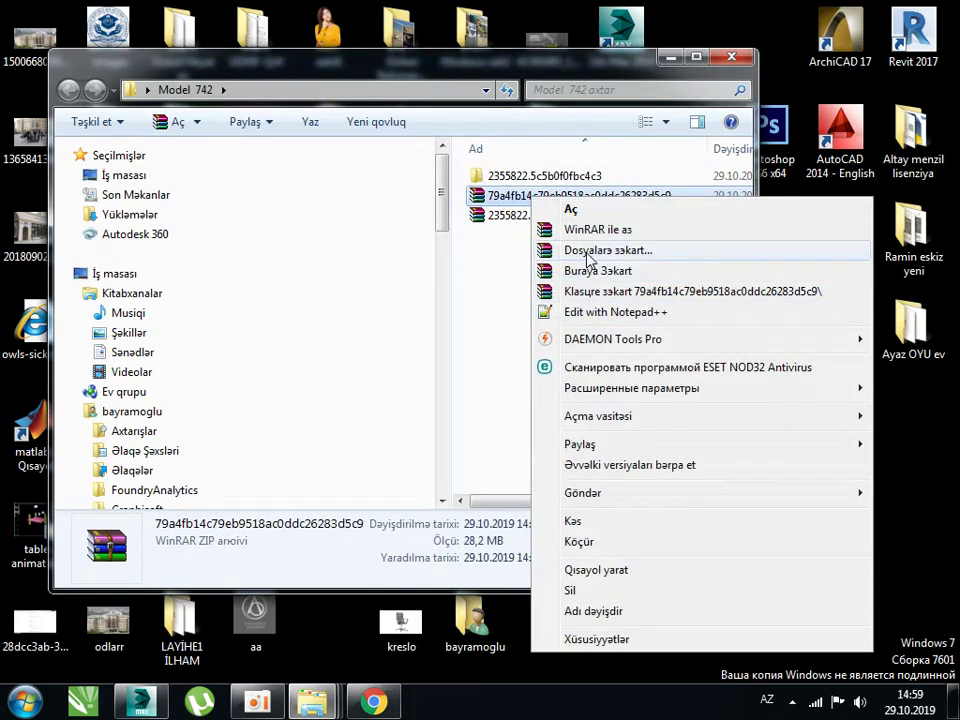
click(563, 256)
click(804, 603)
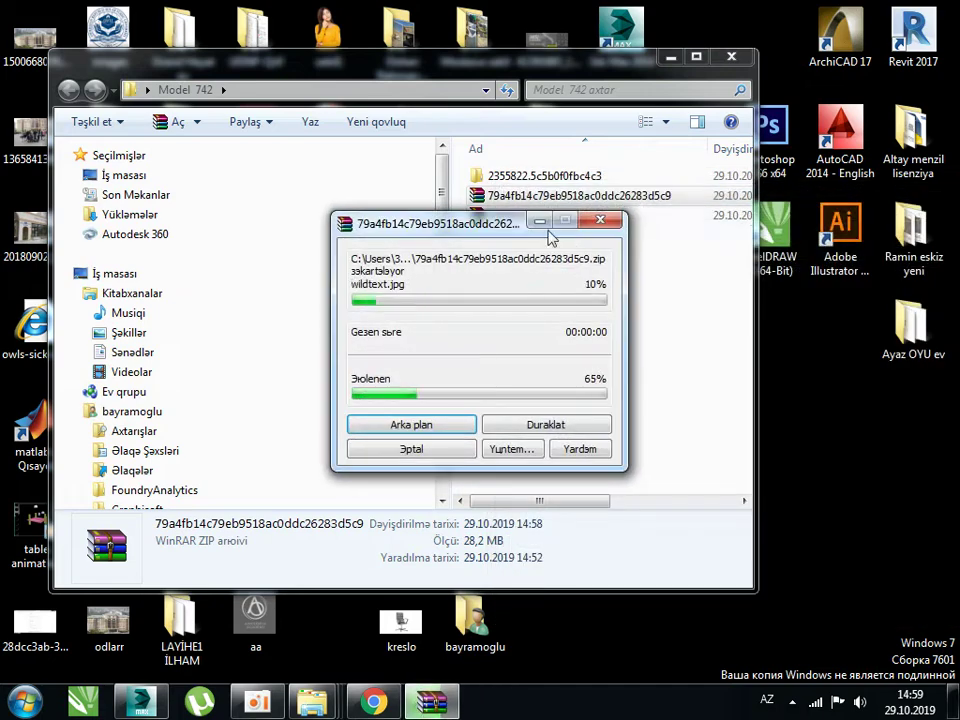
- Delete both original archive files from Model 742
drag(559, 257, 490, 208)
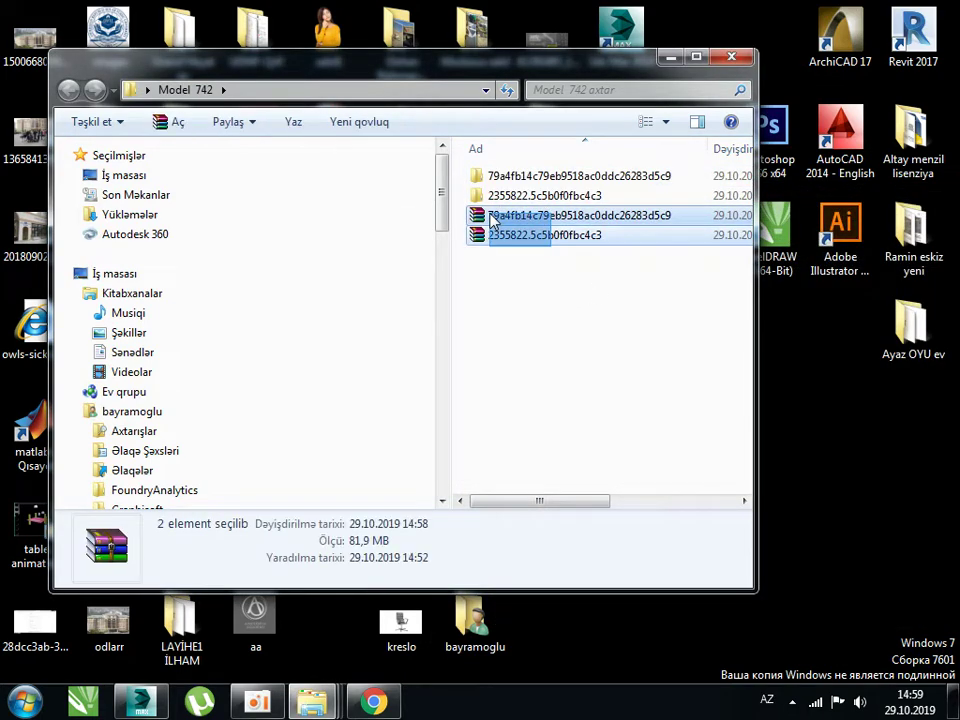
key(Delete)
key(Return)
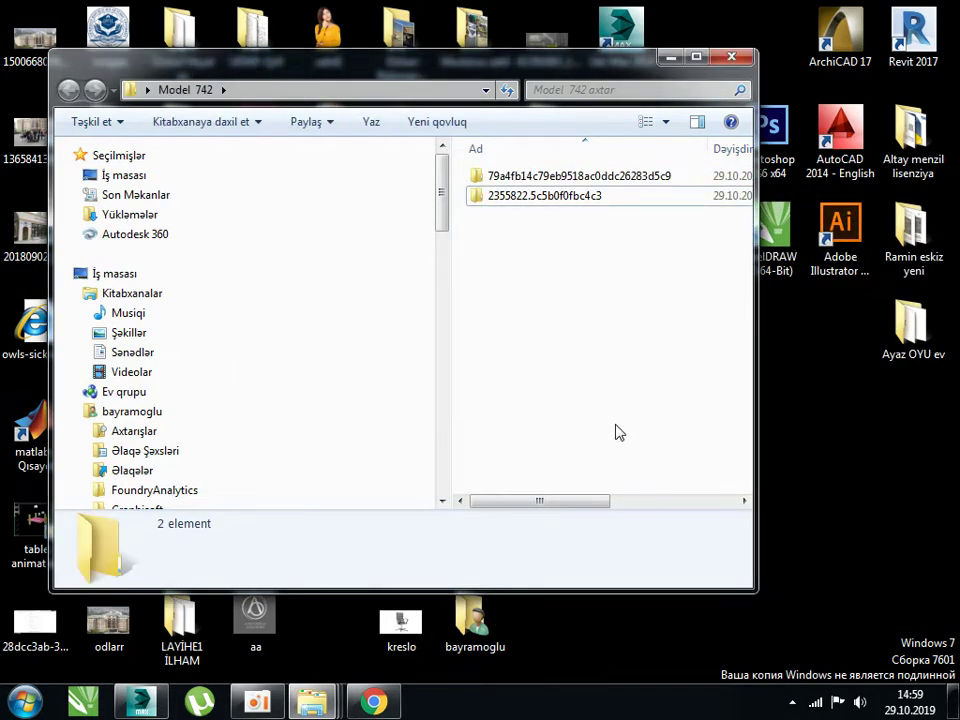
click(544, 178)
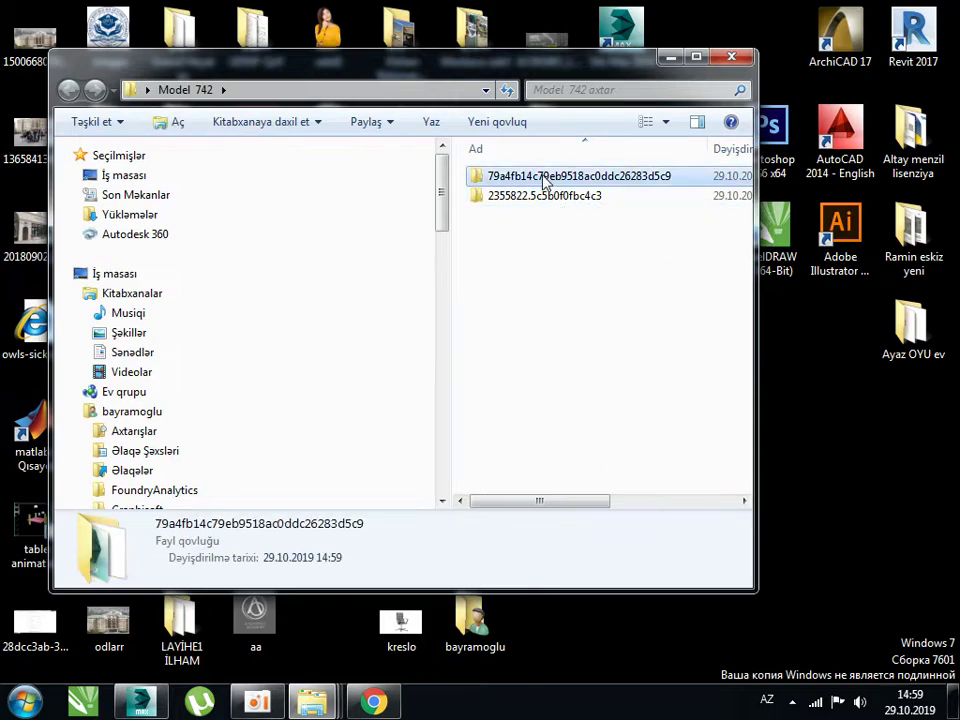
- Rename the two hash-named model folders to Charpayi and Charpayi2
double_click(544, 178)
click(66, 90)
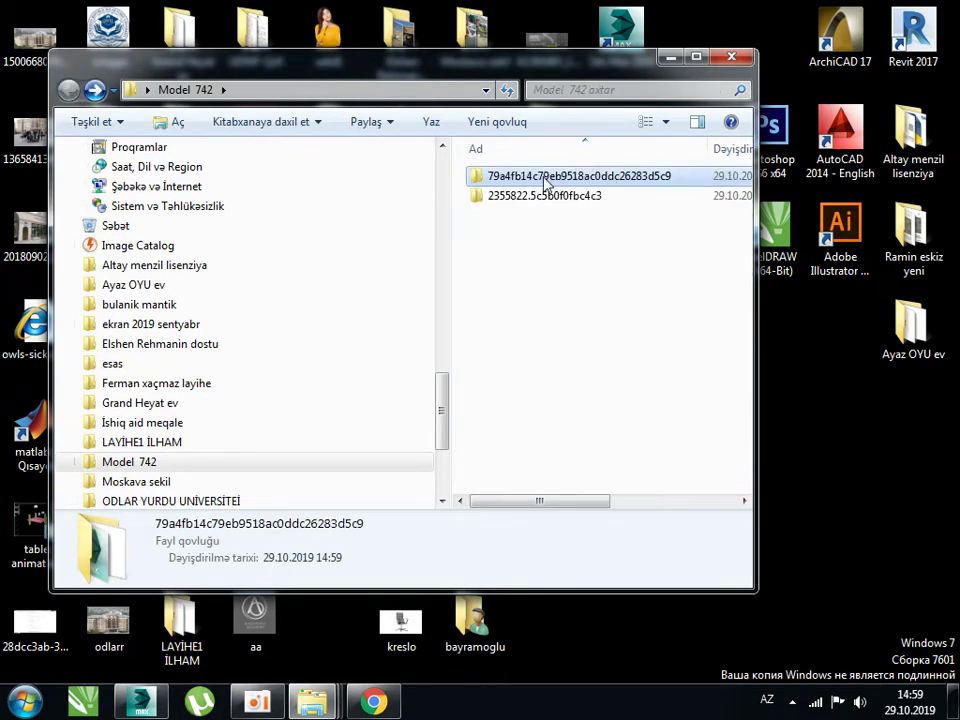
right_click(533, 177)
click(620, 567)
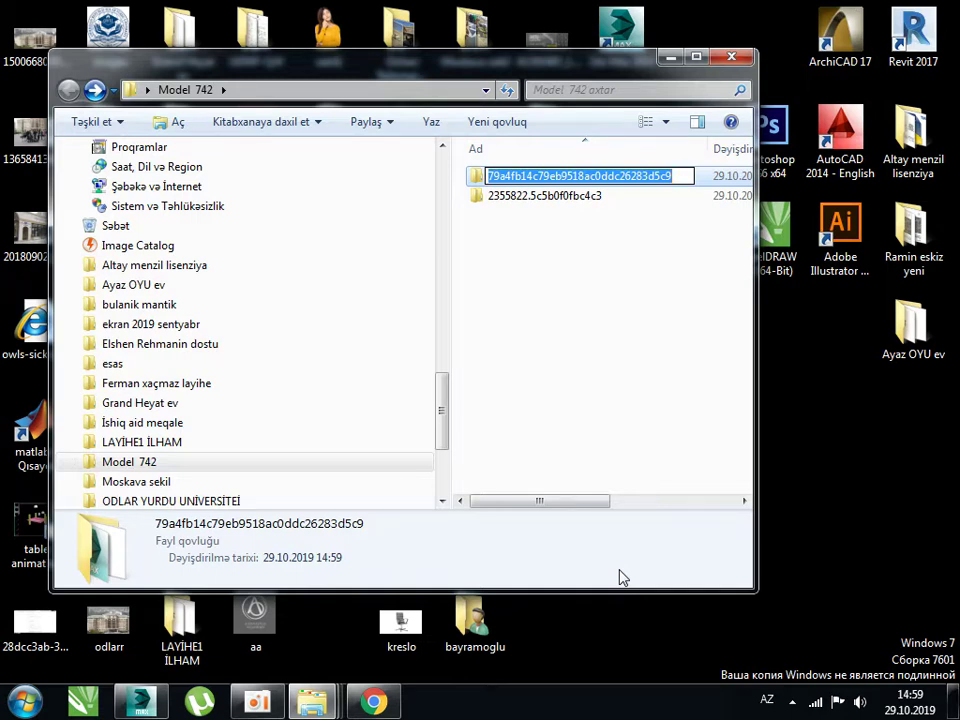
text(Çarpayi)
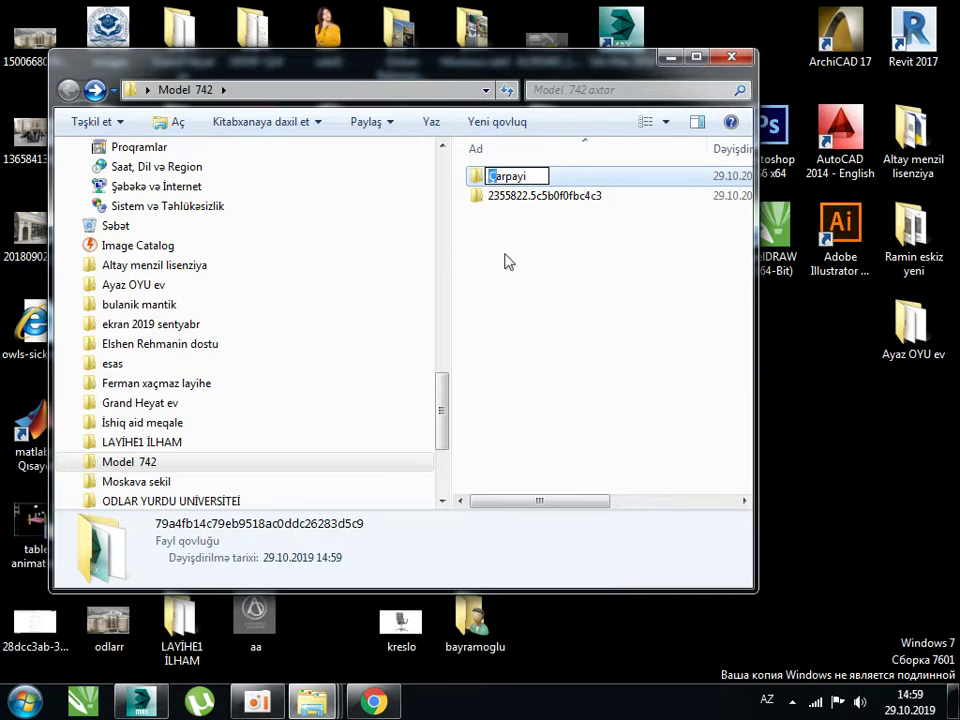
text(Ch)
click(559, 244)
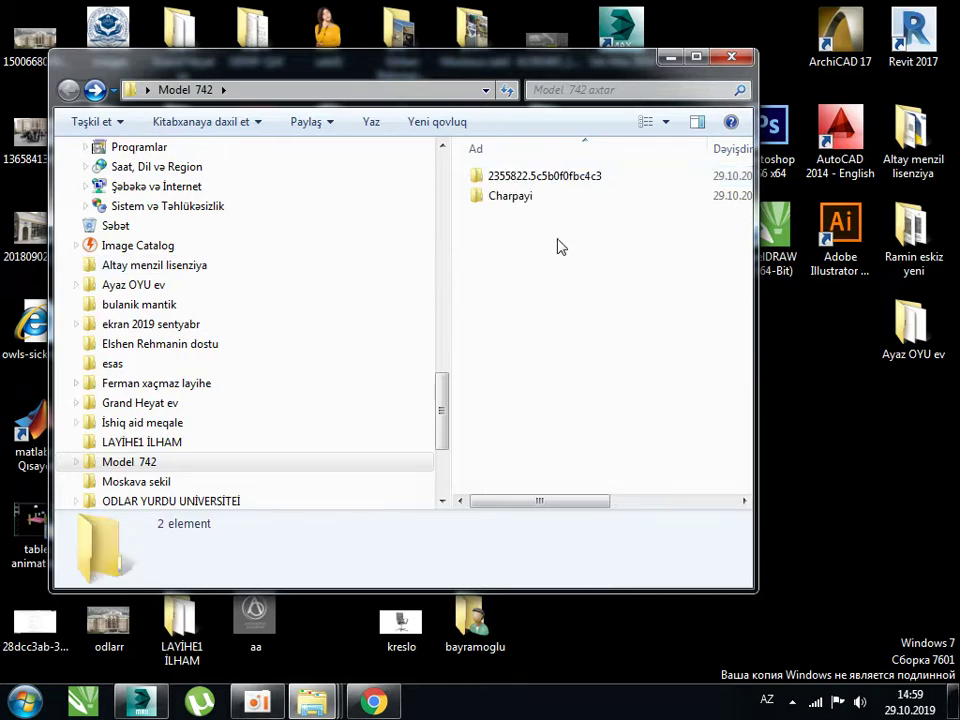
right_click(510, 174)
click(568, 557)
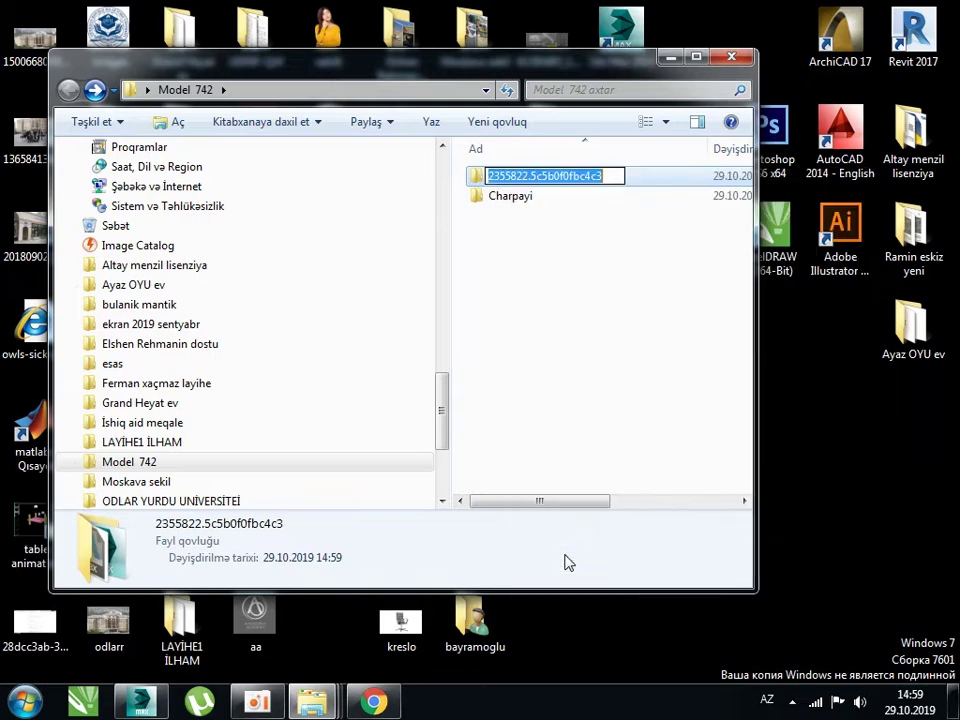
text(Charpayi2)
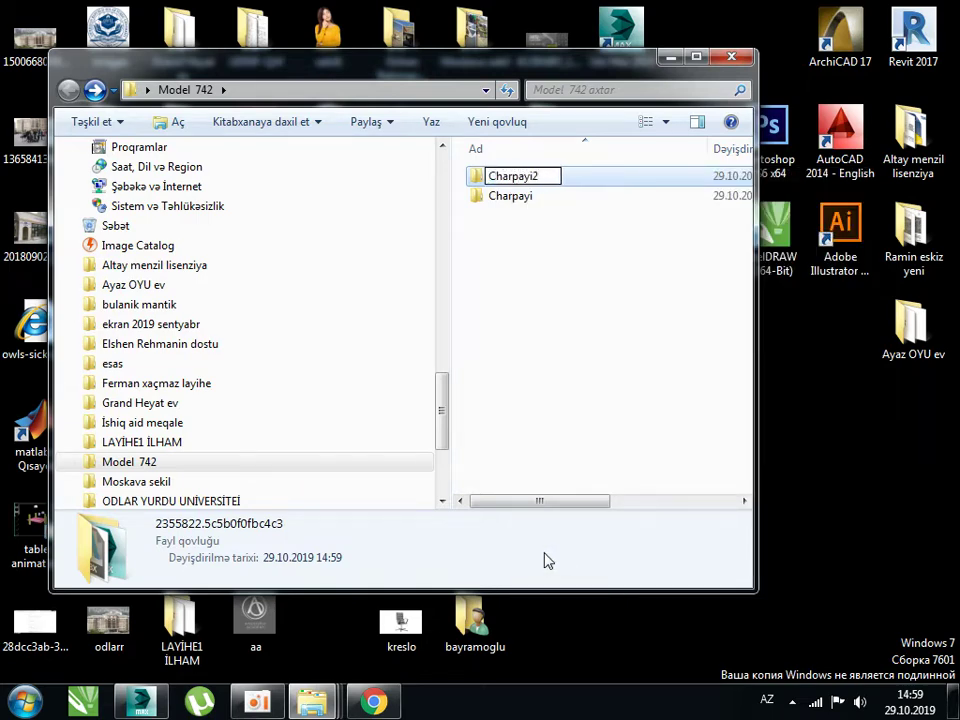
key(Return)
- Maximize Explorer and check the properties of Charpayi2 and Charpayi (74,2 MB, 15 files)
click(553, 300)
double_click(525, 196)
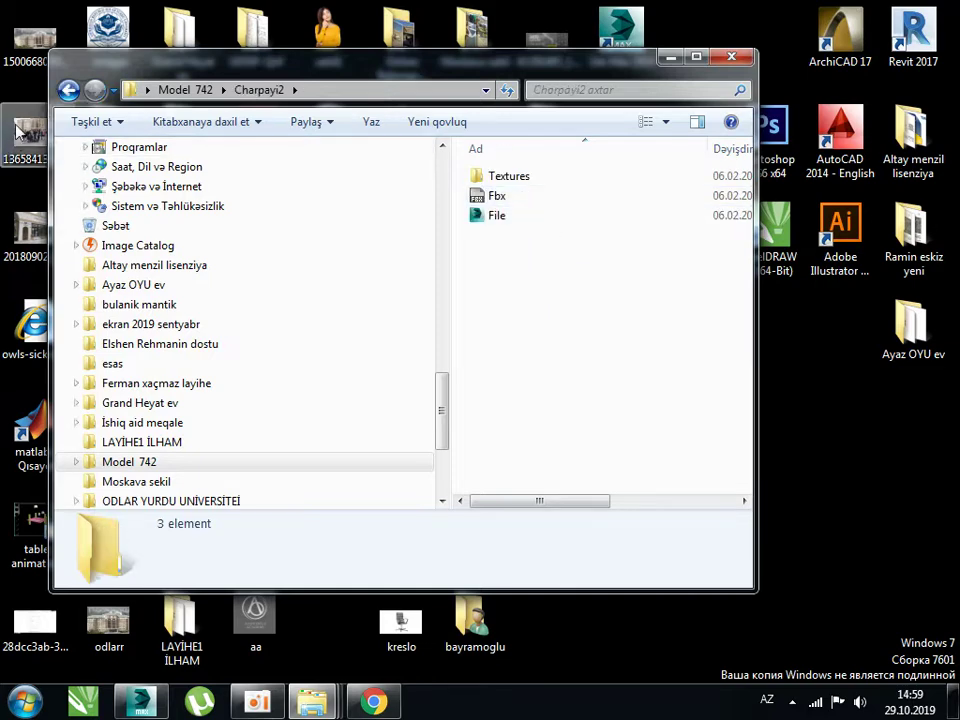
click(68, 90)
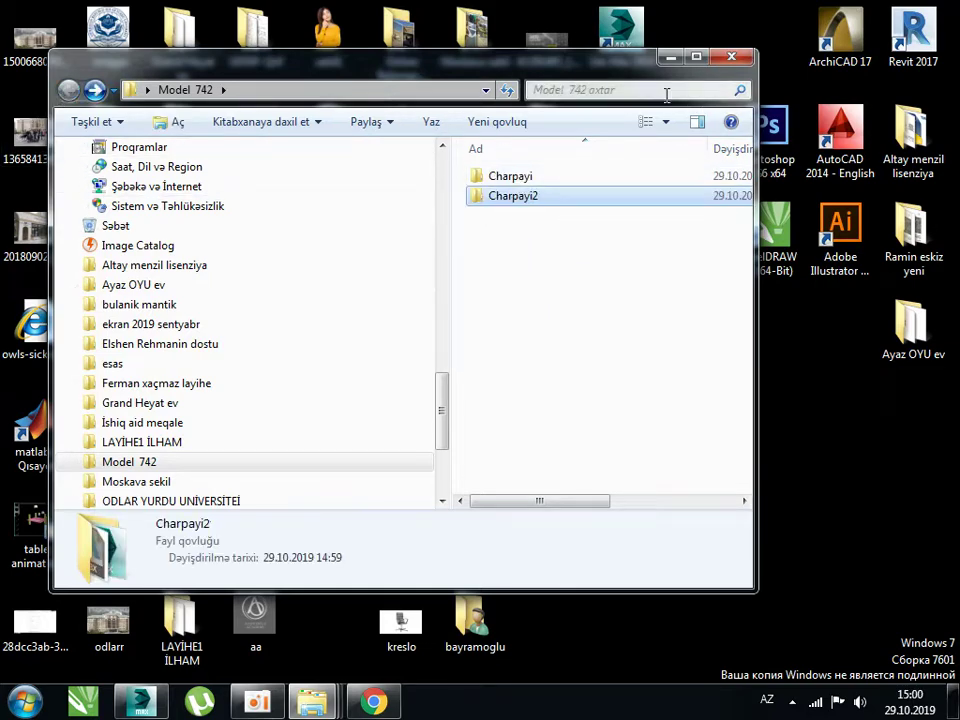
drag(641, 68, 501, 76)
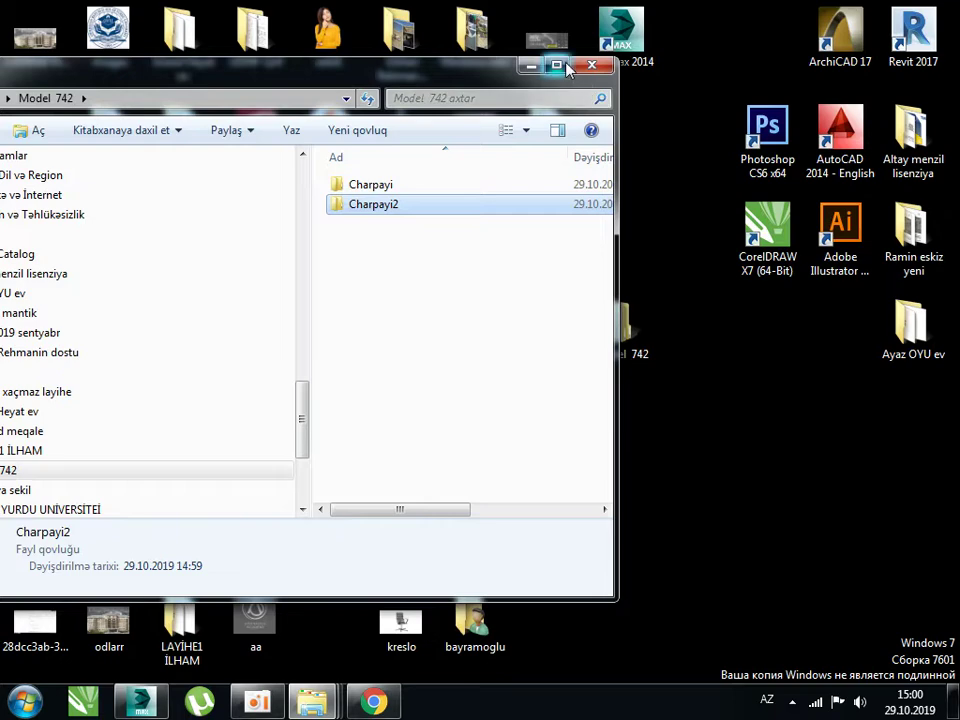
double_click(430, 64)
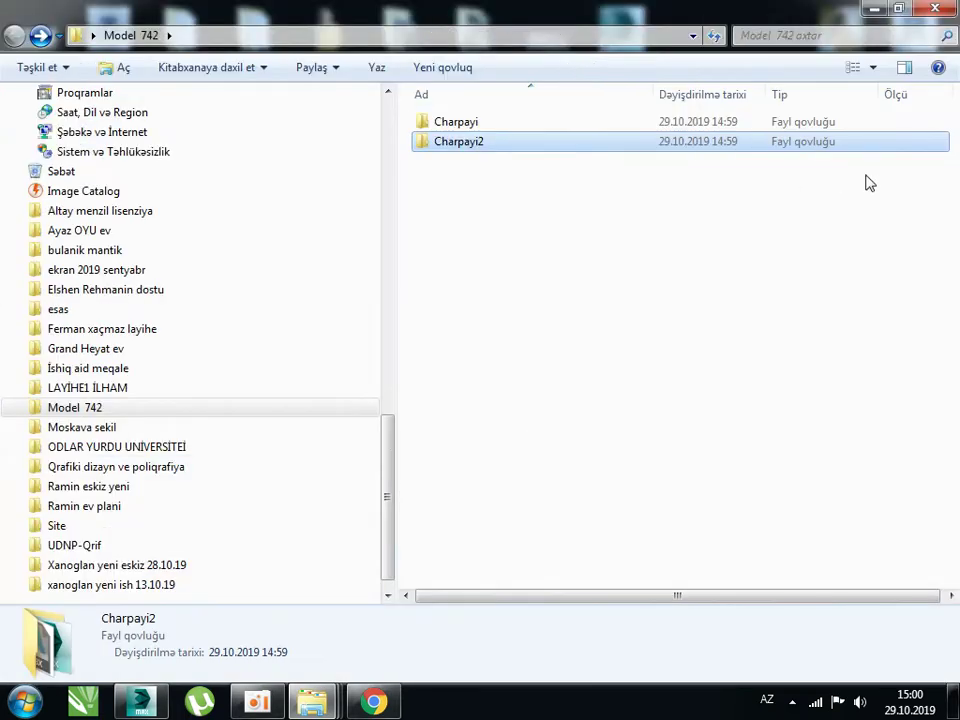
right_click(487, 148)
click(578, 558)
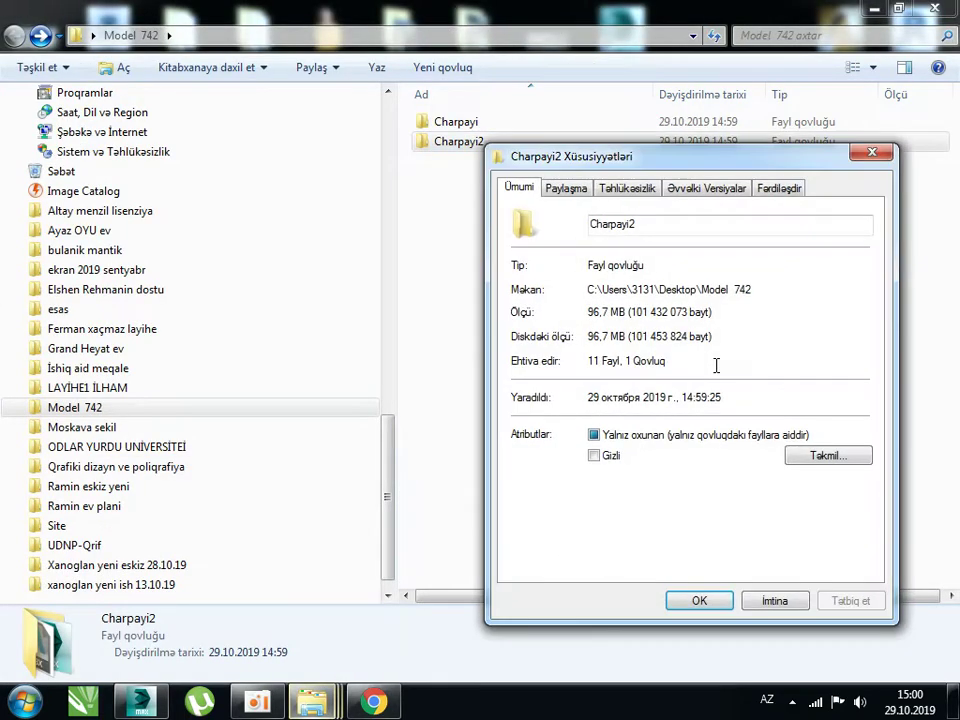
click(870, 152)
right_click(497, 133)
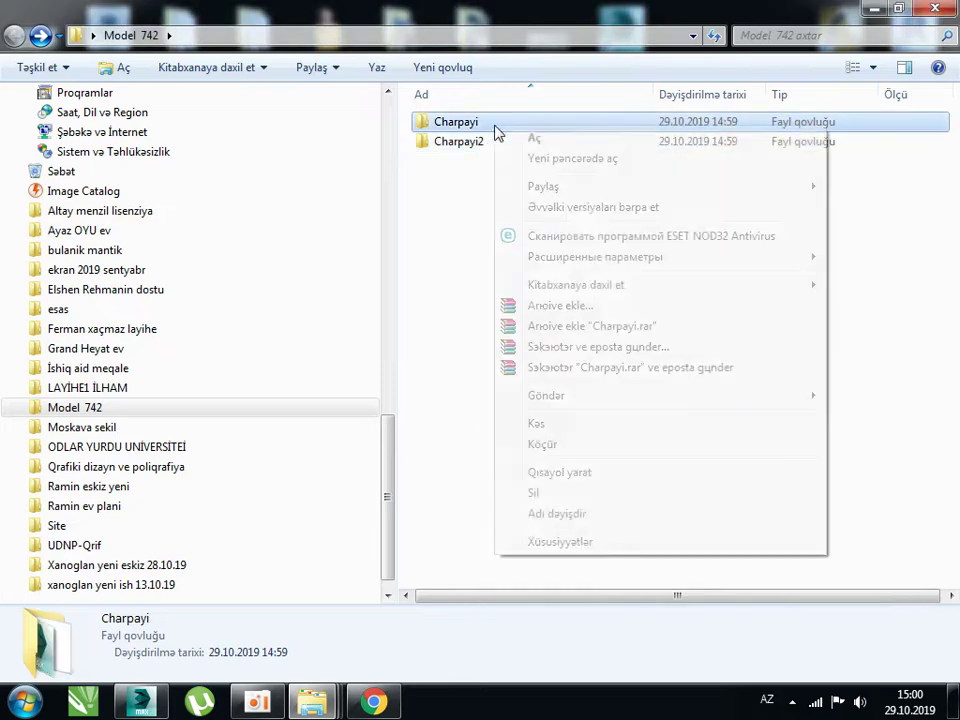
click(570, 541)
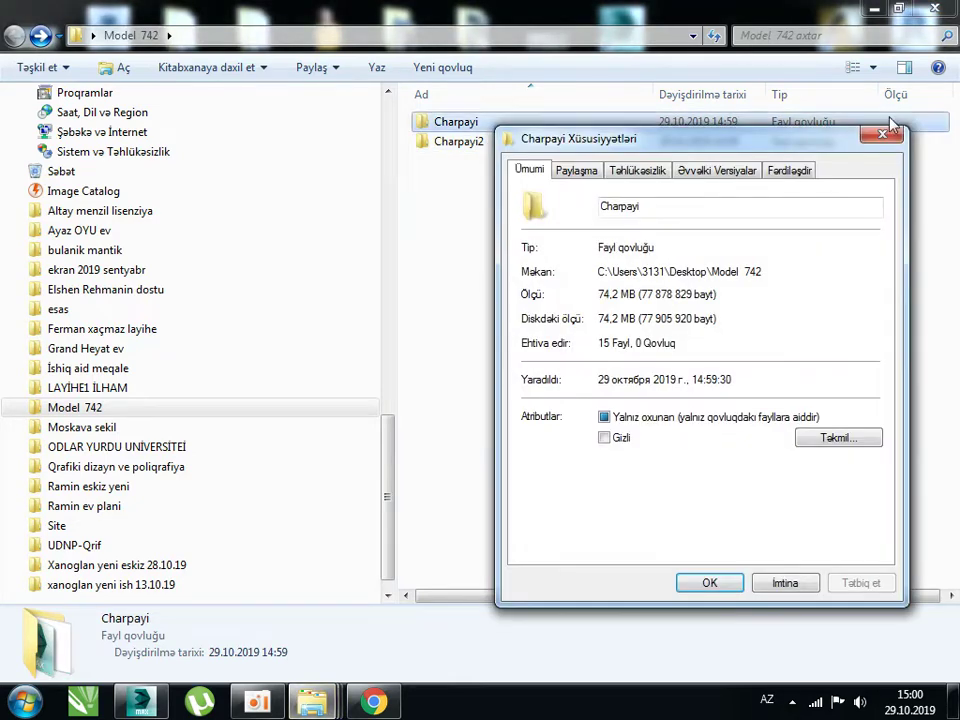
- Inspect Charpayi2's nine texture maps, then merge its File scene into 3ds Max
click(884, 133)
double_click(458, 141)
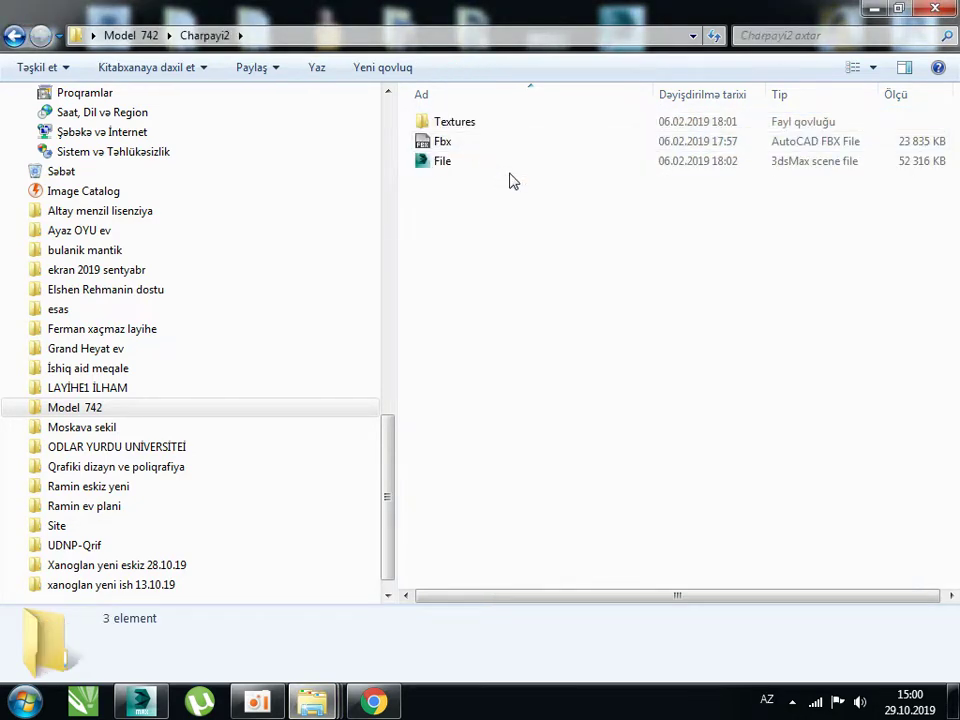
double_click(456, 124)
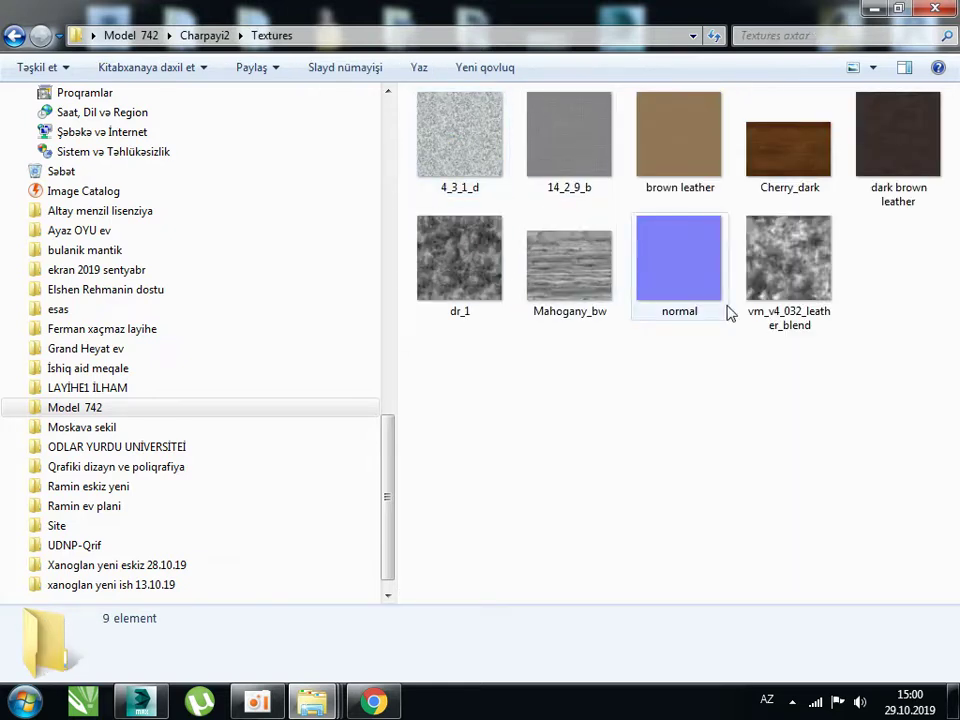
click(16, 36)
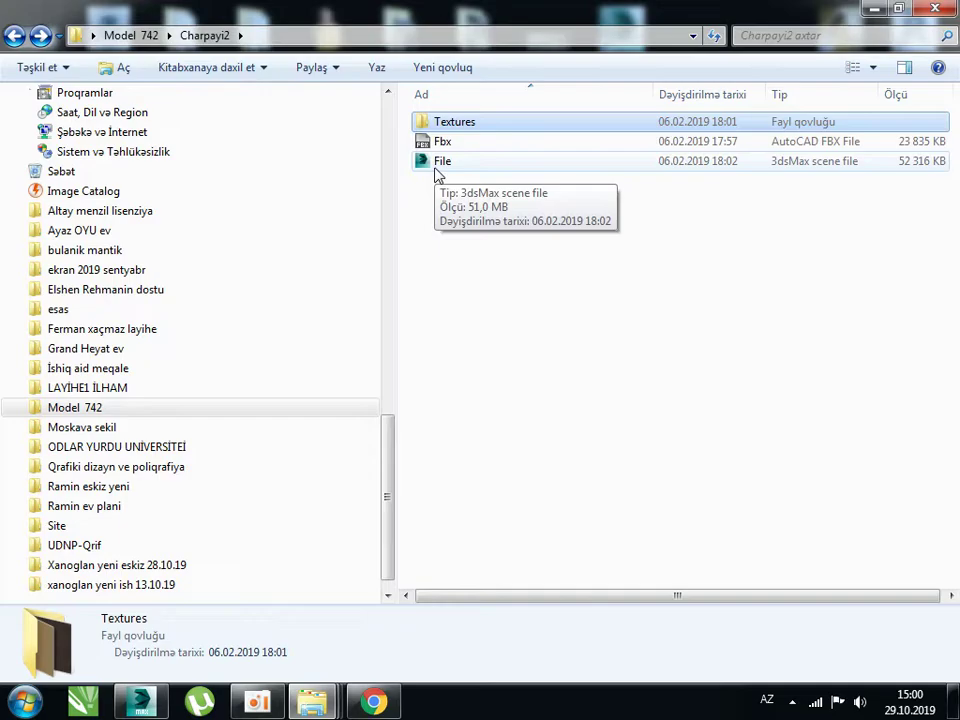
drag(437, 168, 567, 404)
click(598, 433)
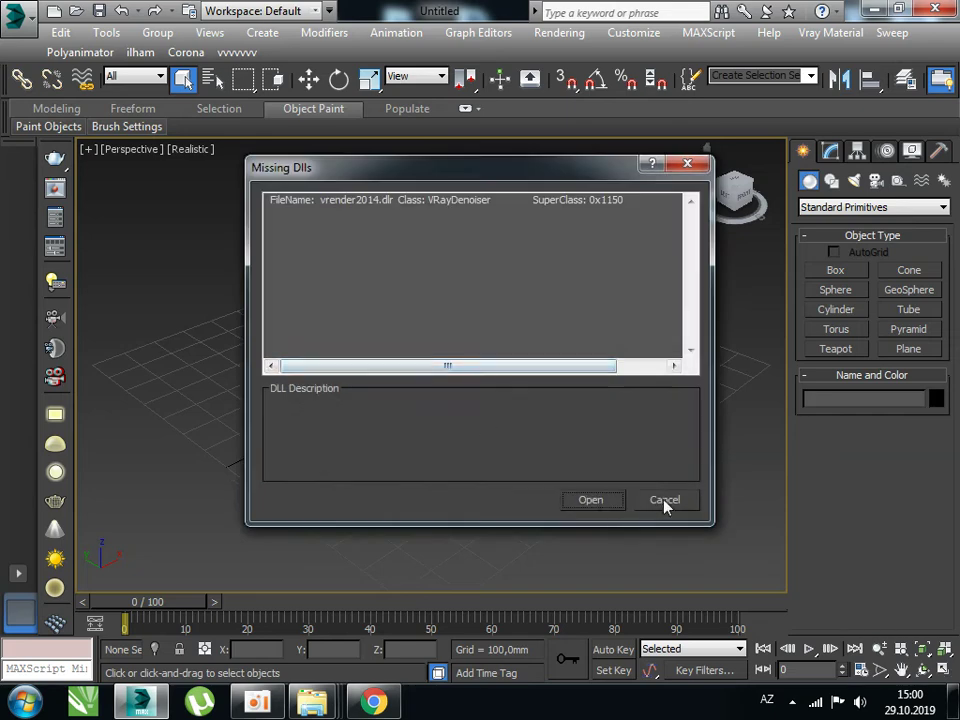
- Dismiss the Missing Dlls warning, frame the merged bed, and switch the viewport to Shaded
click(592, 502)
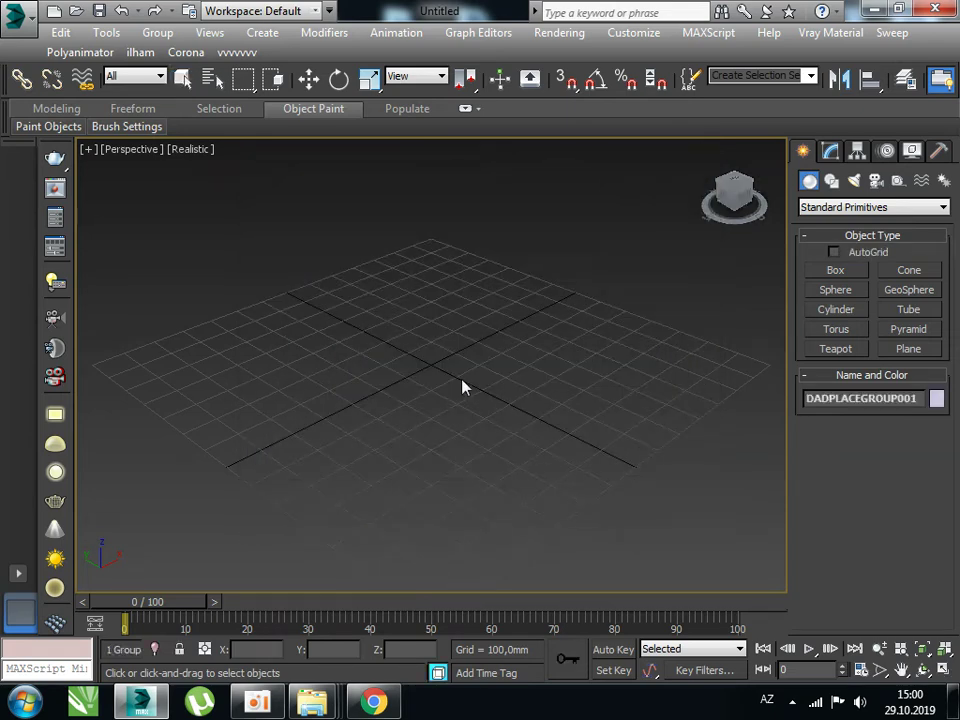
scroll(476, 377, down, 5)
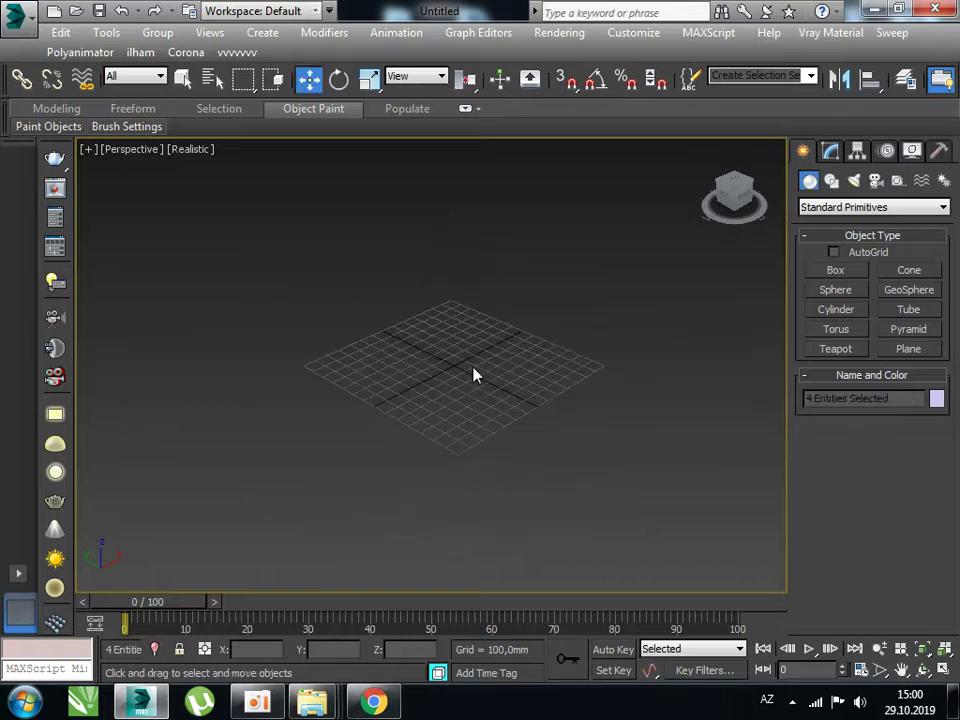
scroll(474, 375, down, 5)
mouse_move(573, 416)
middle_down()
mouse_move(599, 437)
mouse_move(407, 375)
mouse_move(204, 371)
middle_up()
key(z)
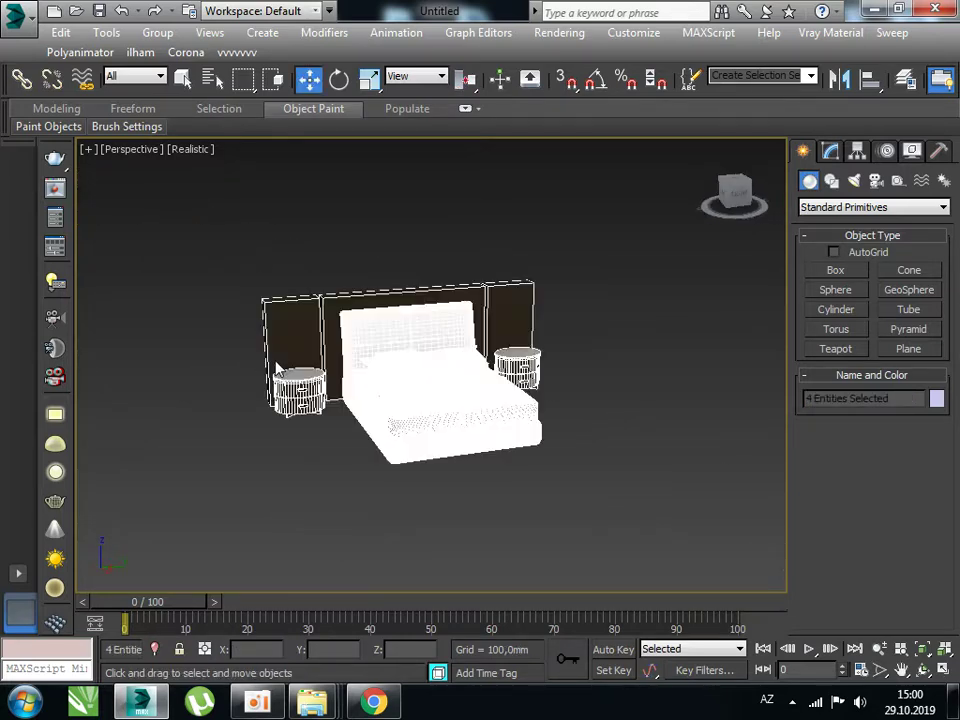
scroll(388, 392, up, 2)
key(ctrl+d)
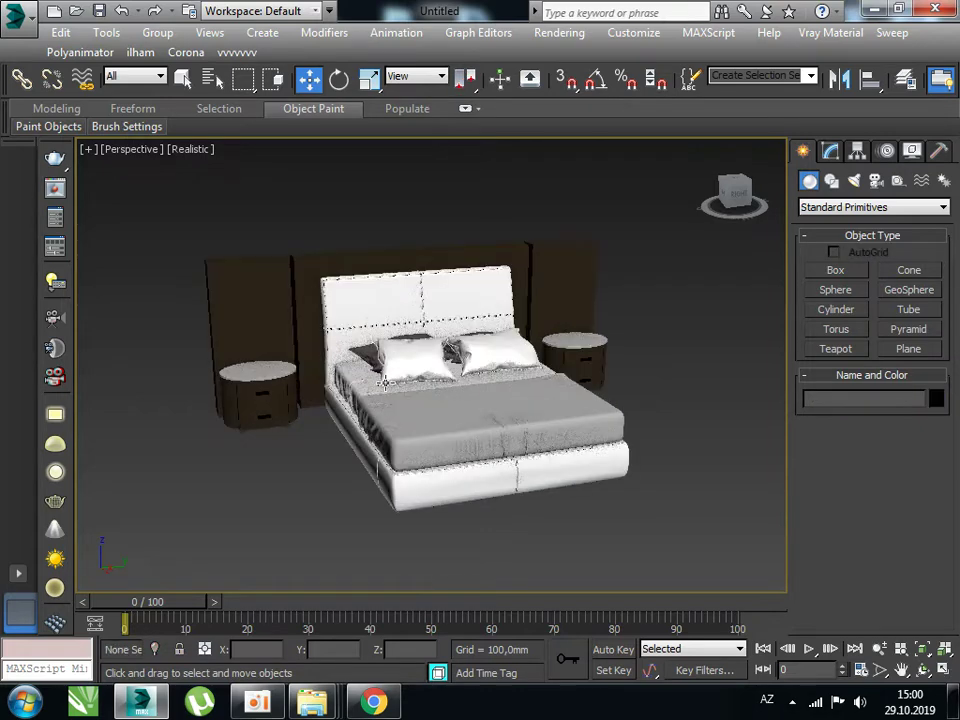
alt+middle_drag(399, 360, 430, 357)
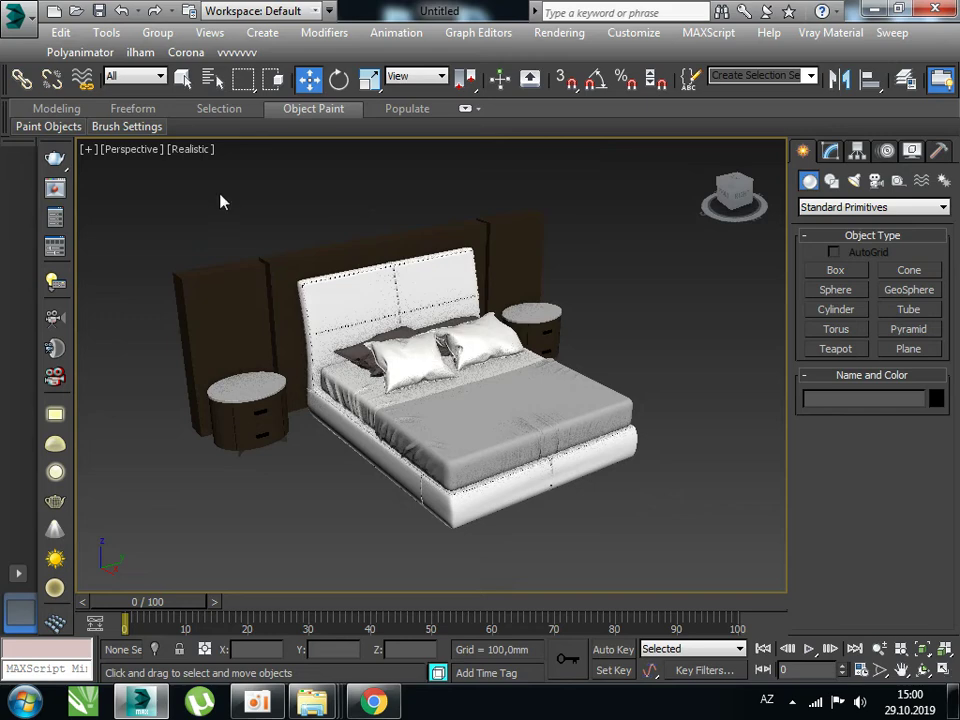
click(197, 149)
click(229, 189)
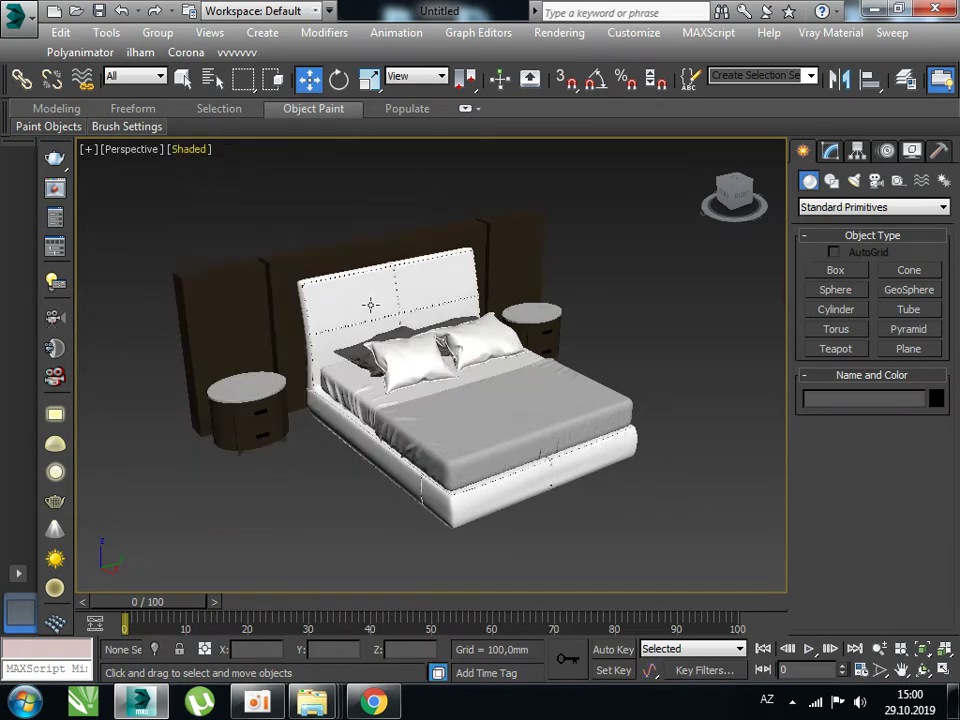
middle_drag(368, 316, 386, 346)
scroll(330, 300, up, 2)
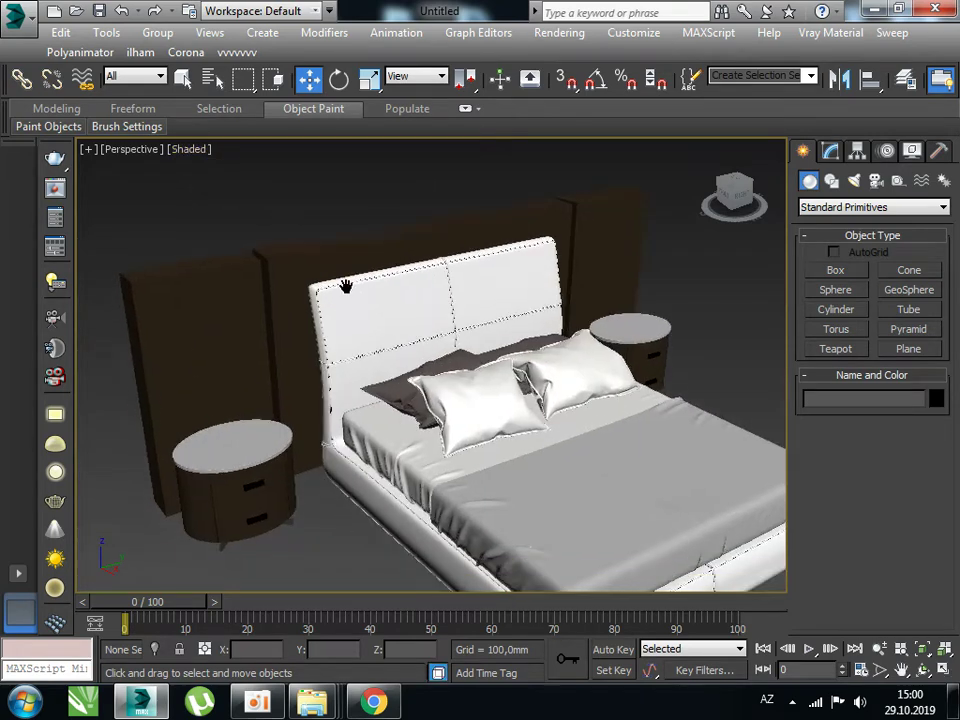
scroll(345, 287, down, 2)
scroll(356, 321, up, 2)
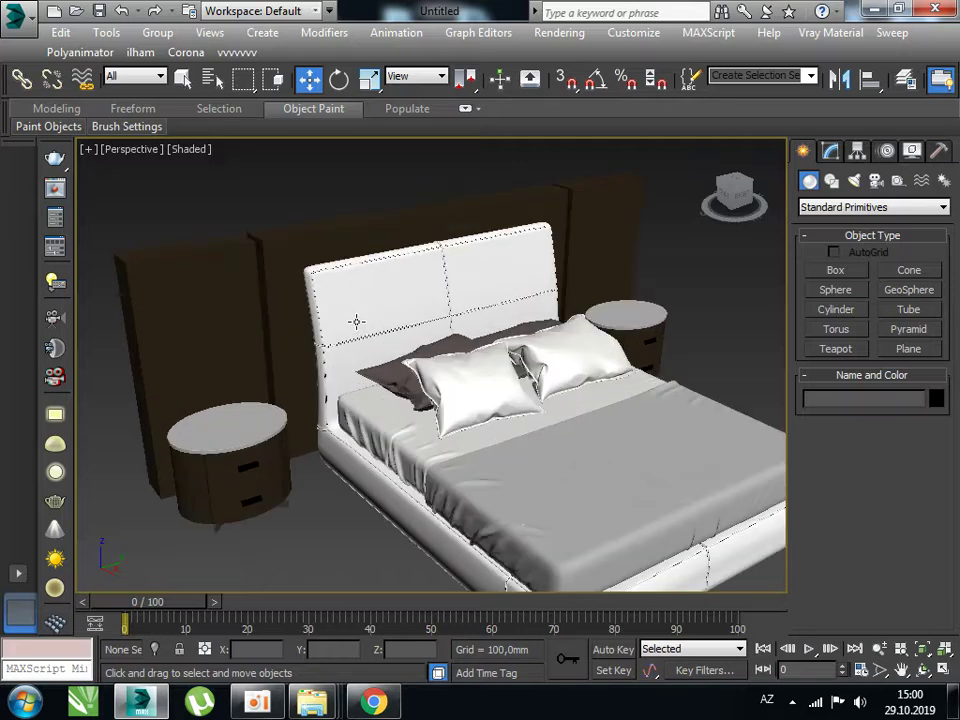
drag(775, 93, 328, 52)
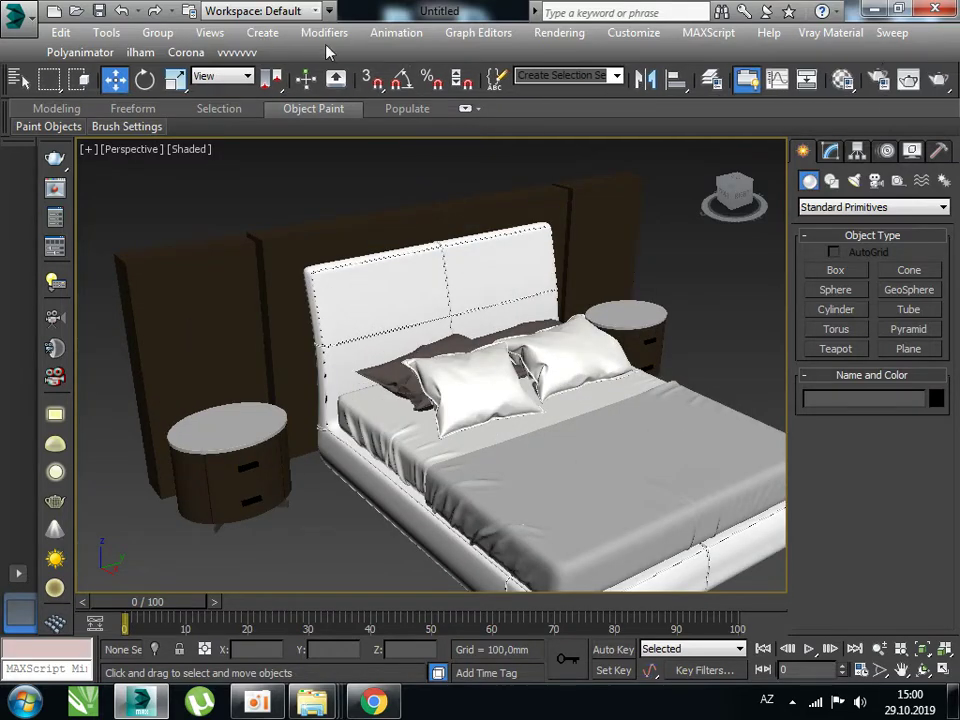
- Test-render the bed, then reset 3ds Max to an empty scene without saving
click(941, 79)
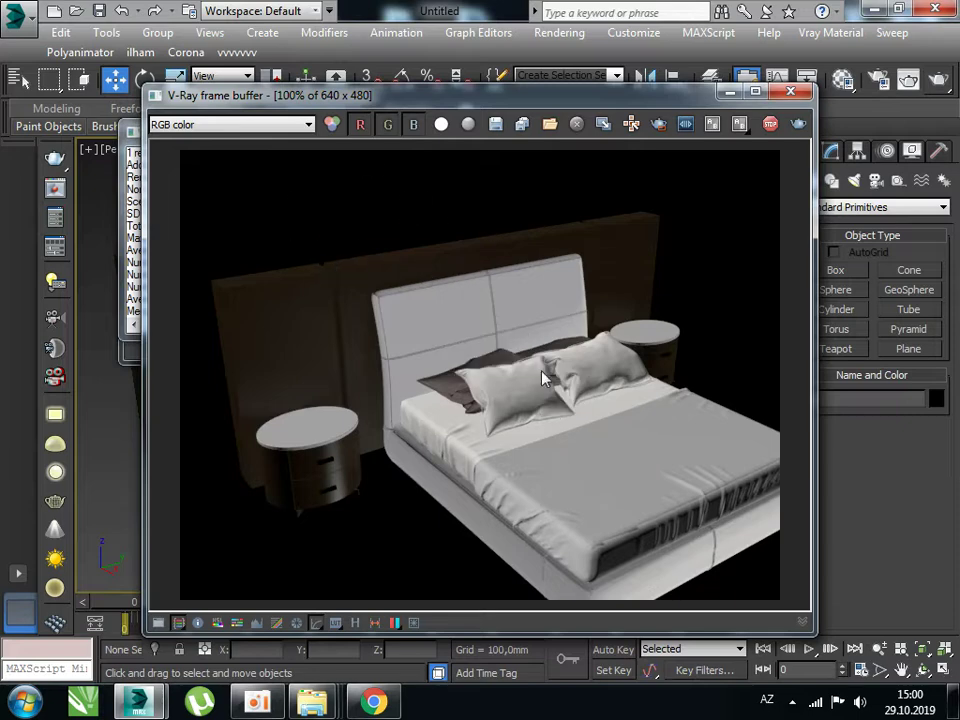
click(790, 91)
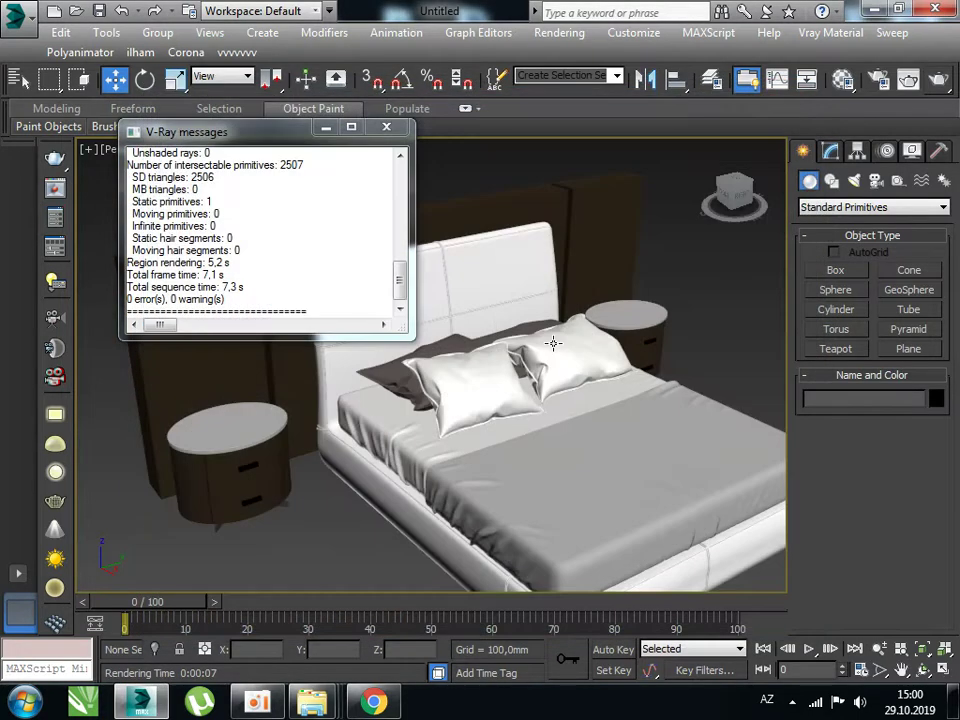
click(386, 127)
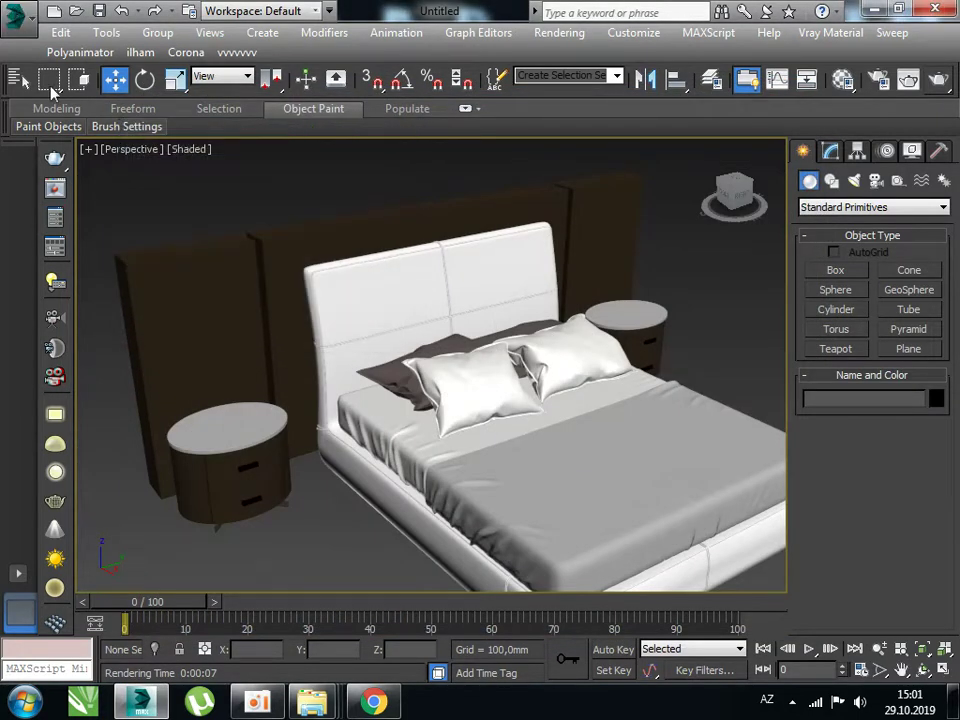
click(14, 18)
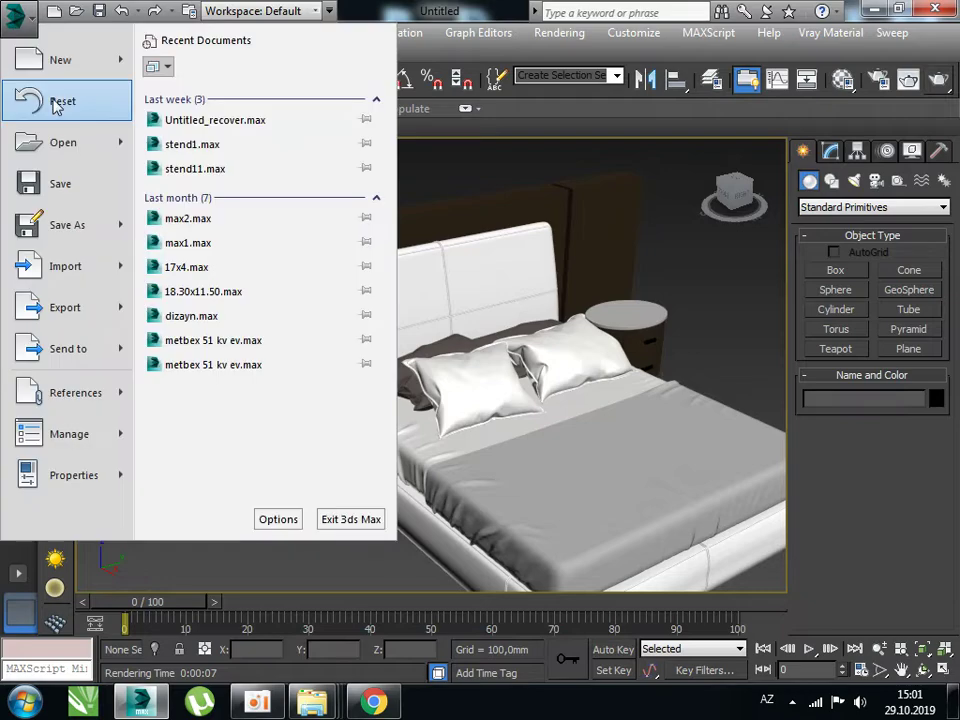
click(30, 98)
click(482, 375)
click(426, 380)
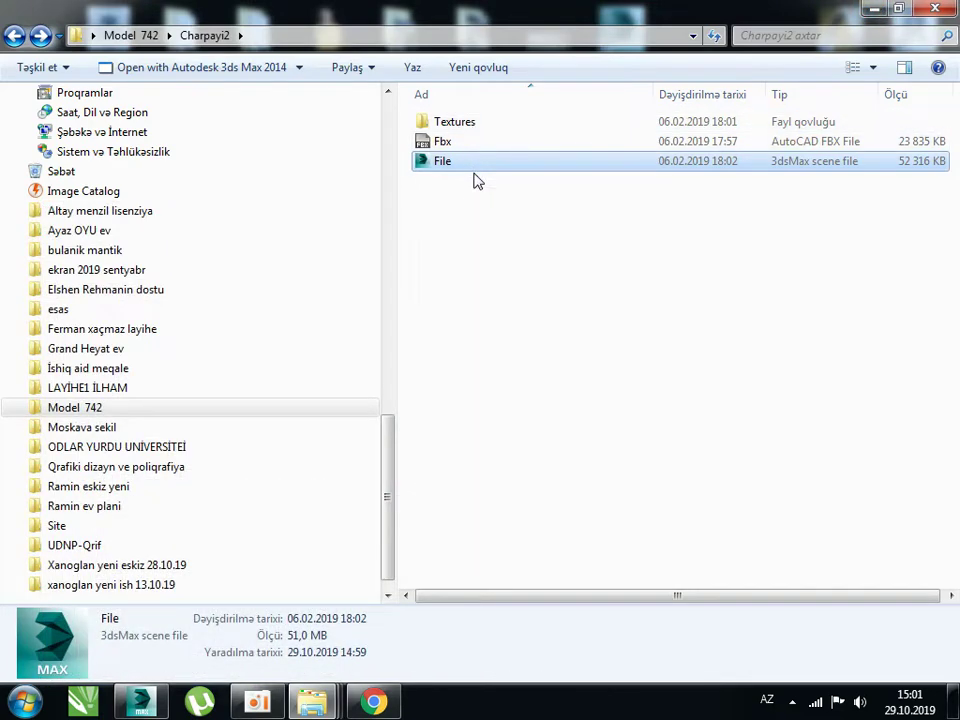
- Cut the nine textures from Textures into Charpayi2, then drop File onto 3ds Max
double_click(455, 122)
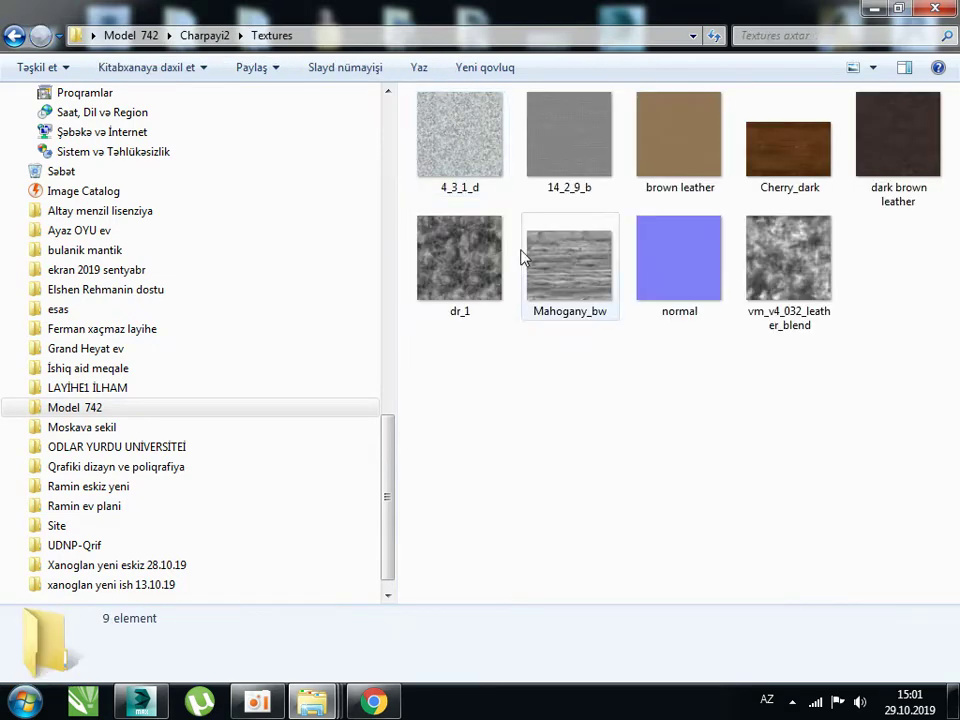
drag(940, 352, 450, 150)
right_click(573, 93)
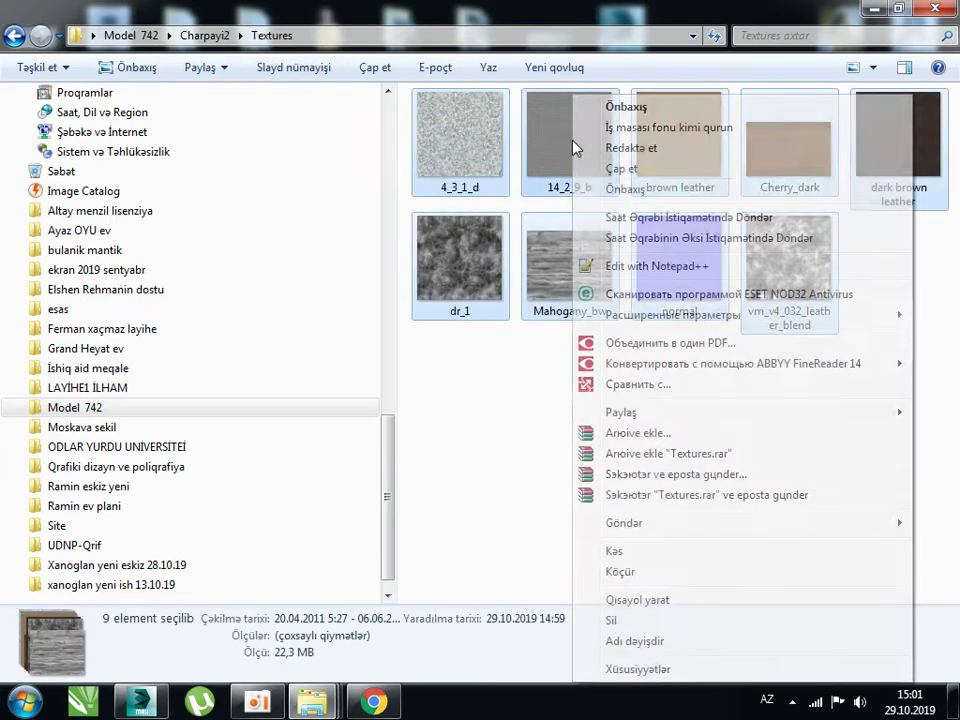
click(623, 552)
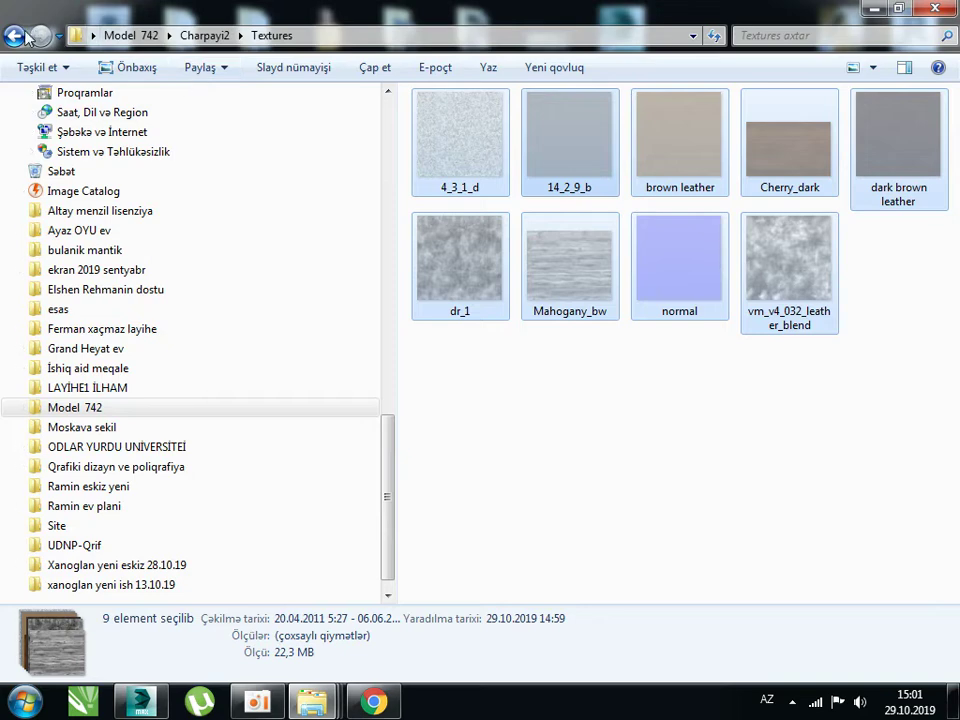
click(14, 35)
right_click(536, 272)
click(606, 405)
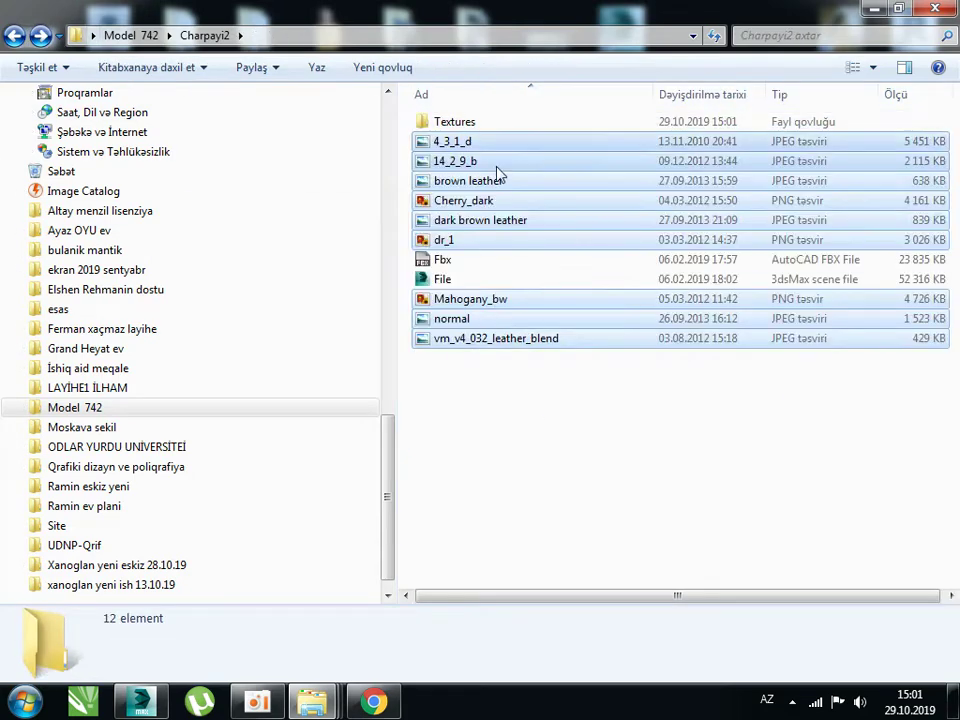
mouse_move(438, 287)
mouse_down()
mouse_move(170, 706)
mouse_move(492, 422)
mouse_up()
drag(588, 468, 589, 465)
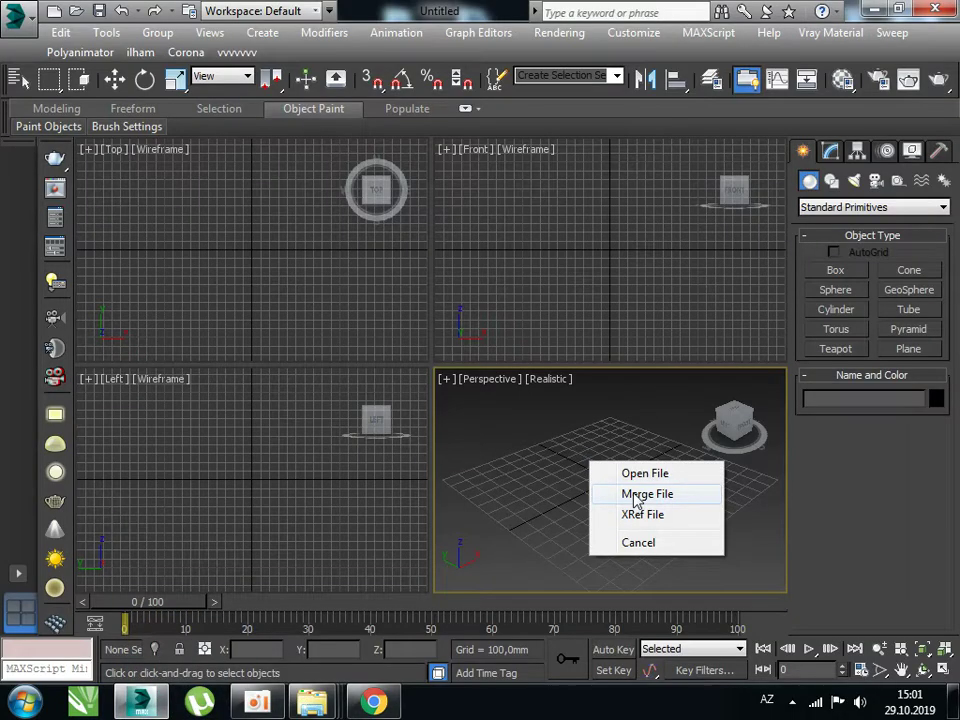
click(636, 496)
click(613, 500)
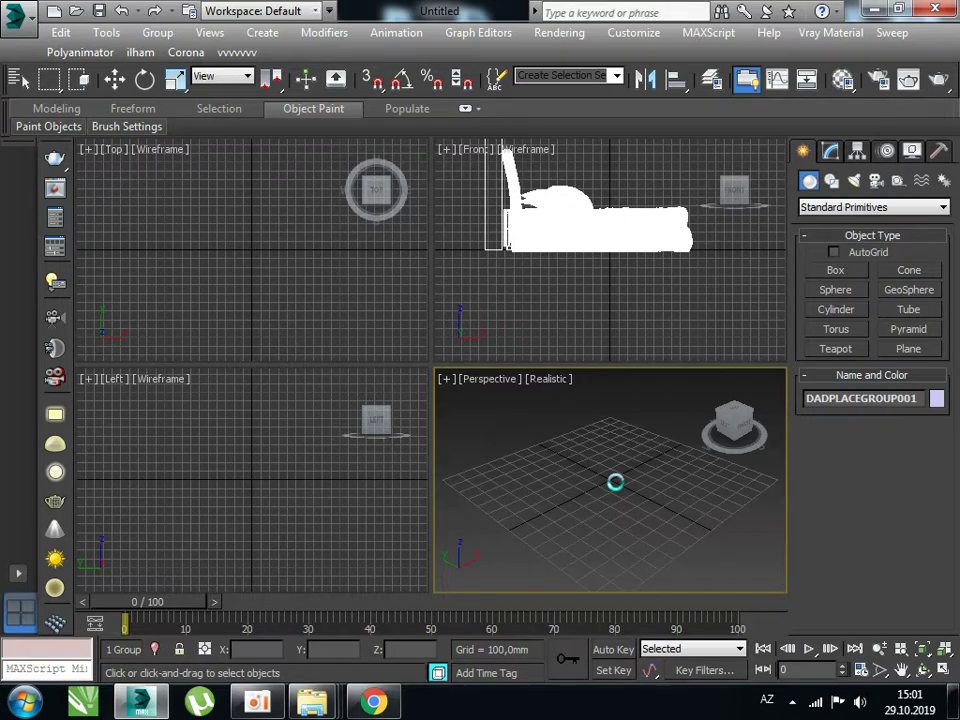
scroll(565, 478, down, 5)
scroll(560, 478, up, 2)
scroll(559, 465, up, 2)
scroll(530, 468, up, 2)
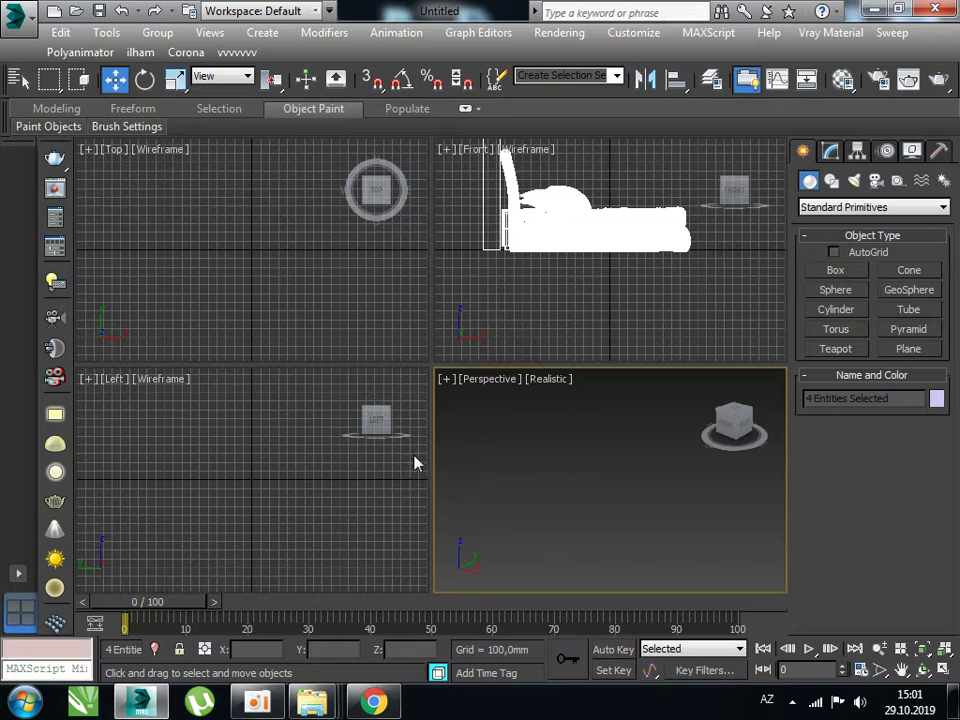
key(ctrl+d)
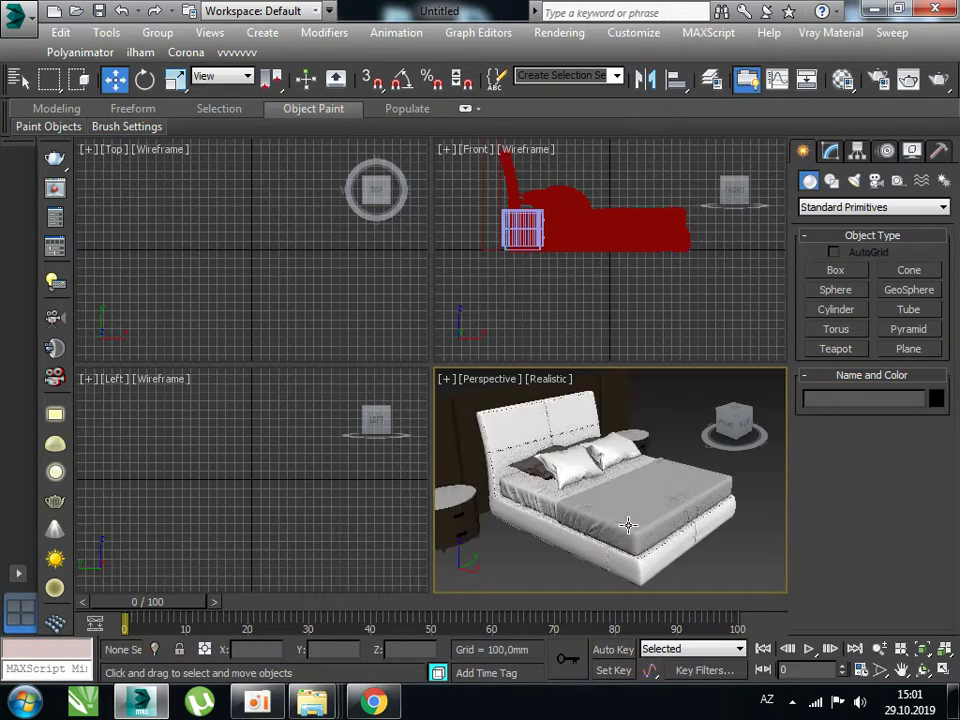
click(940, 671)
scroll(499, 390, up, 2)
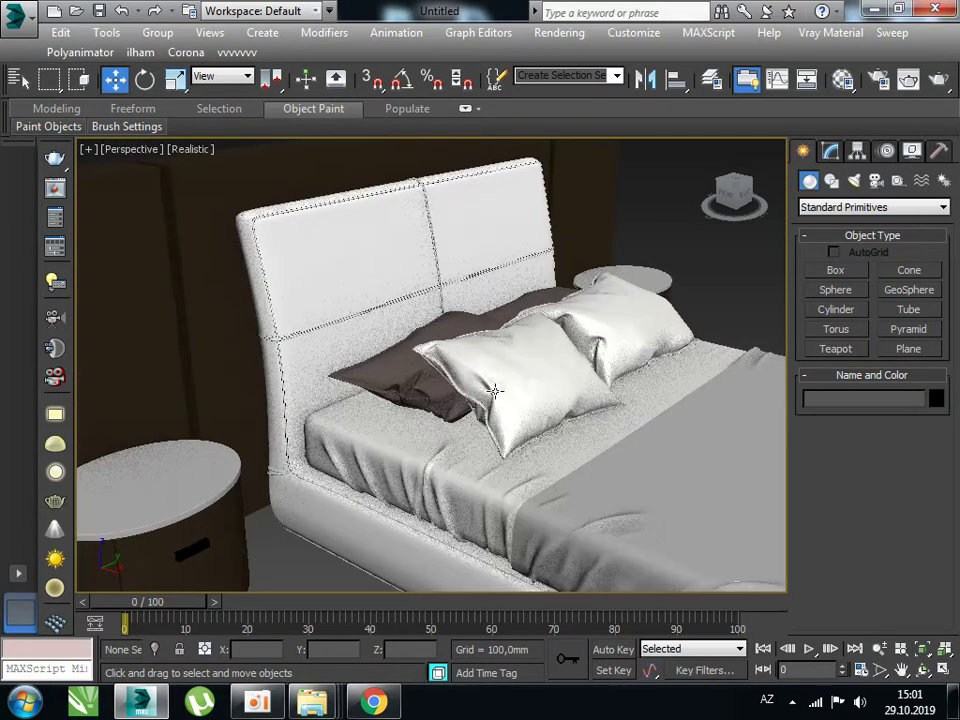
scroll(462, 383, down, 4)
alt+middle_drag(463, 383, 350, 290)
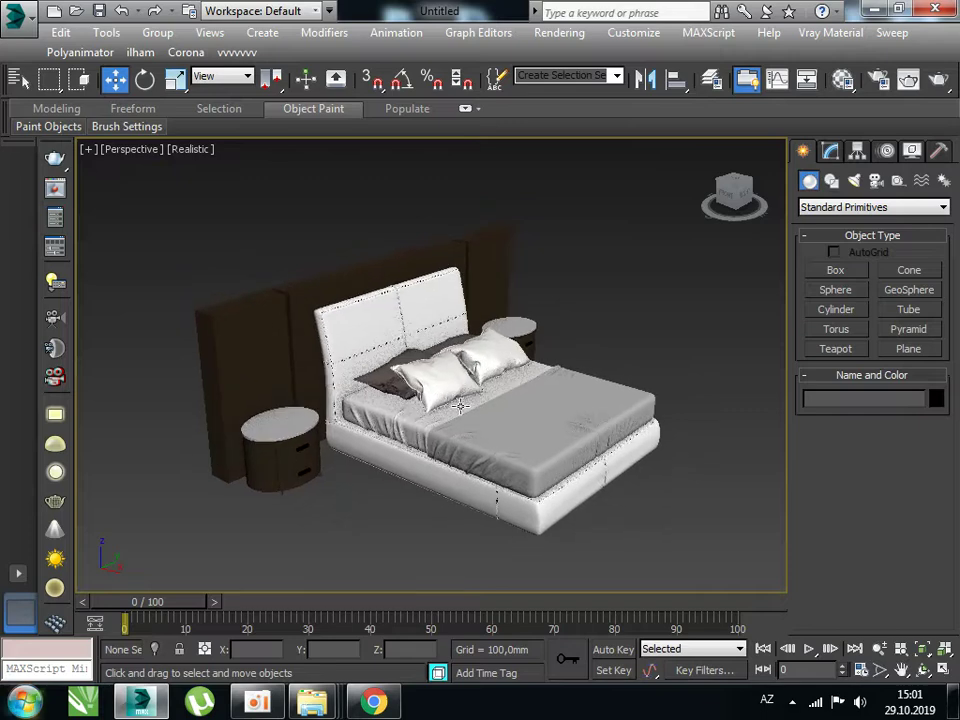
key(super)
click(30, 12)
click(30, 12)
click(30, 12)
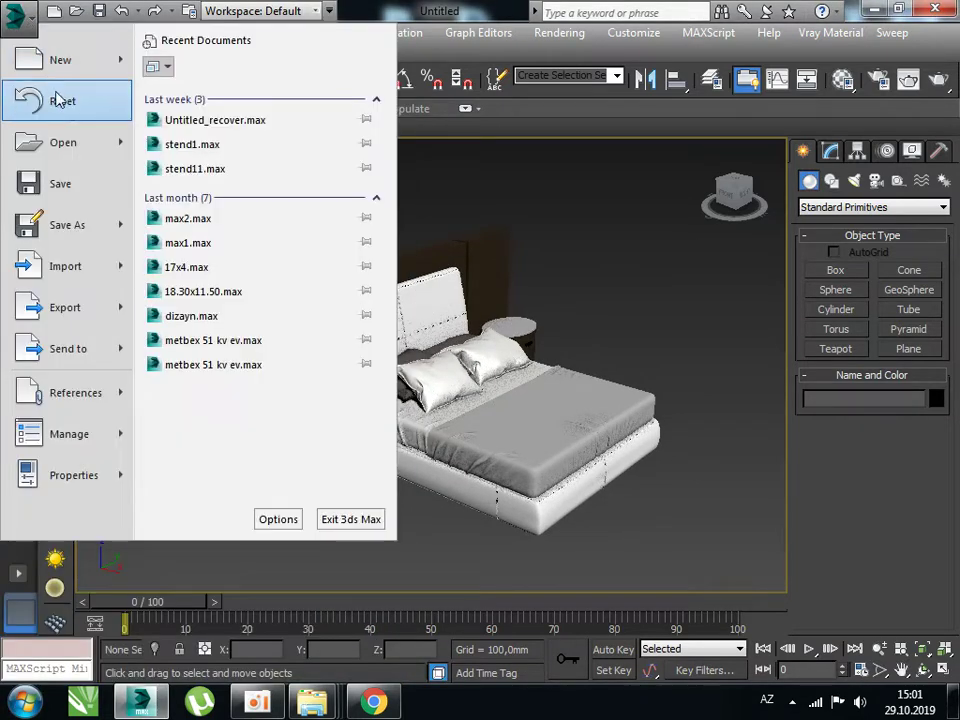
click(36, 80)
click(477, 378)
click(424, 380)
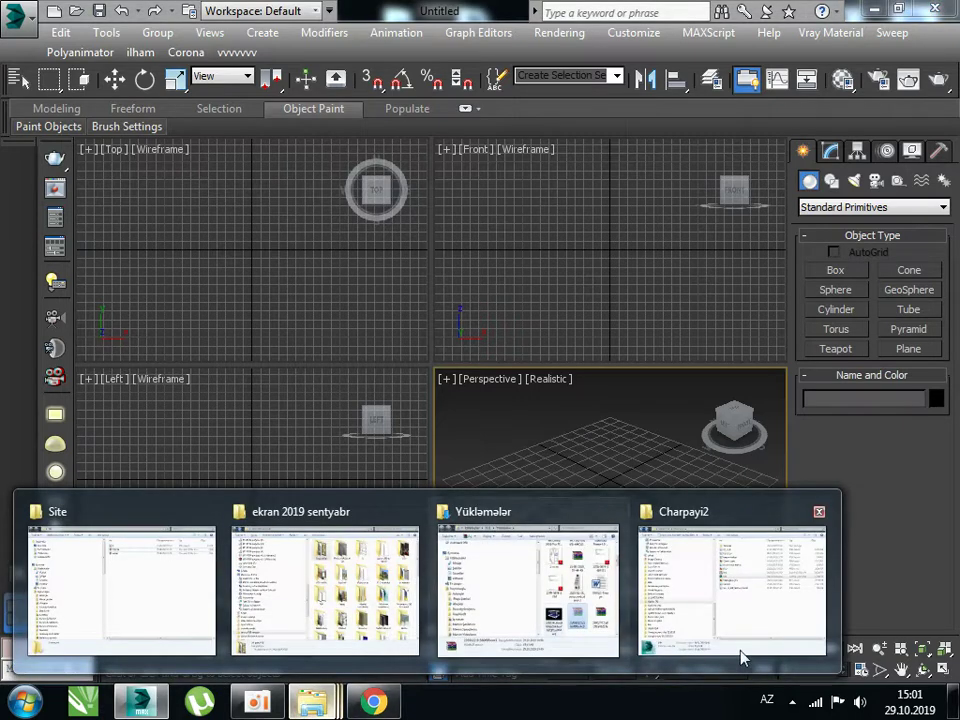
mouse_move(312, 702)
click(788, 606)
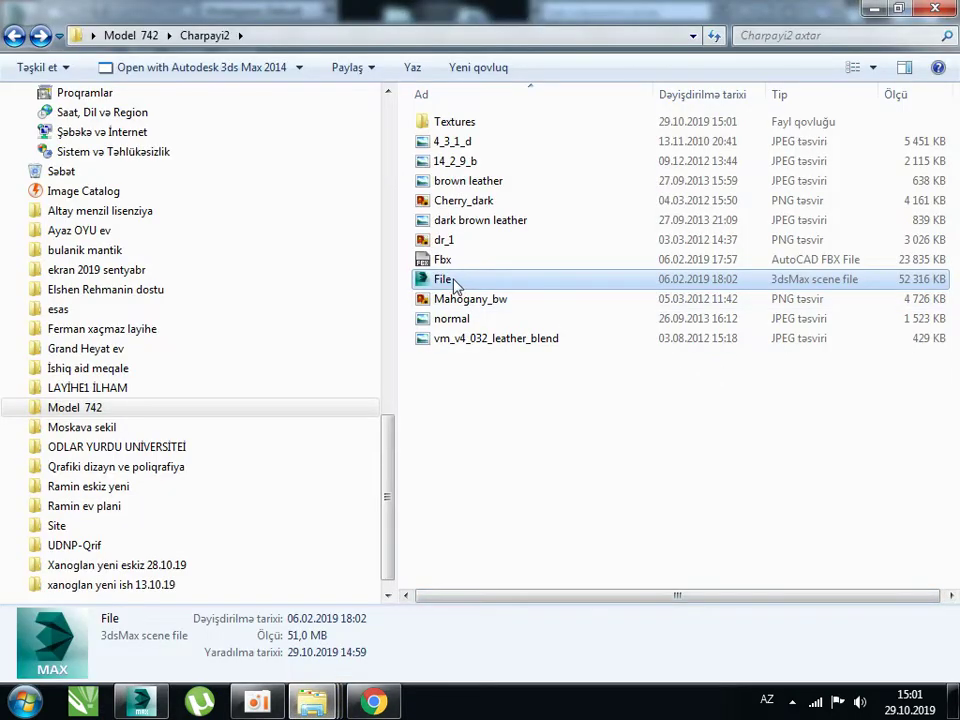
mouse_move(441, 279)
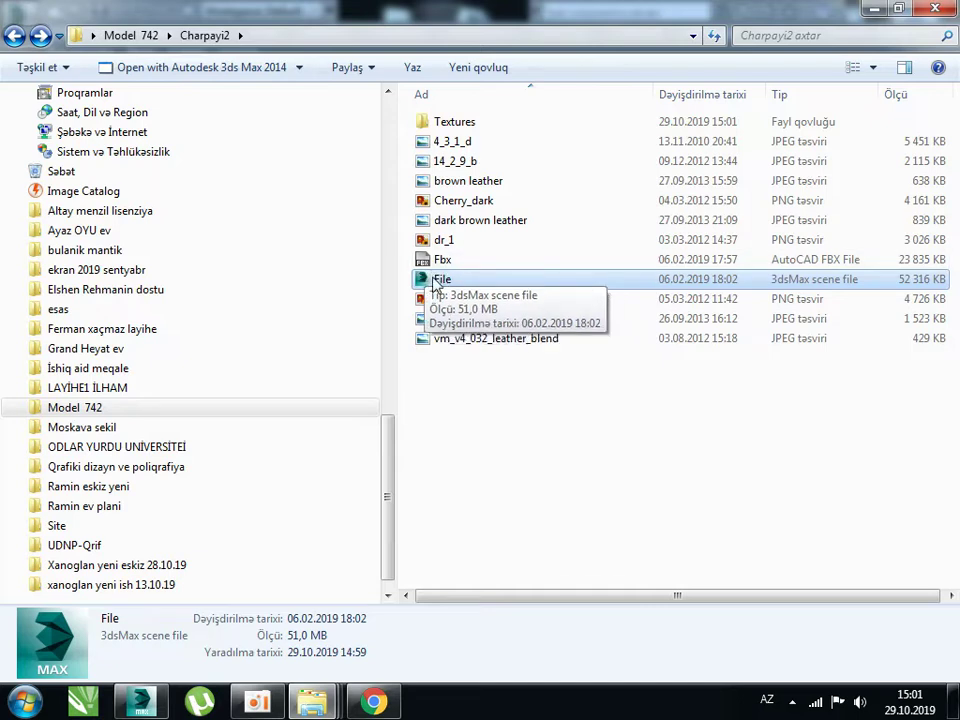
- Copy the Charpayi2 folder path from the Explorer address bar, then minimize Explorer and 3ds Max
click(336, 36)
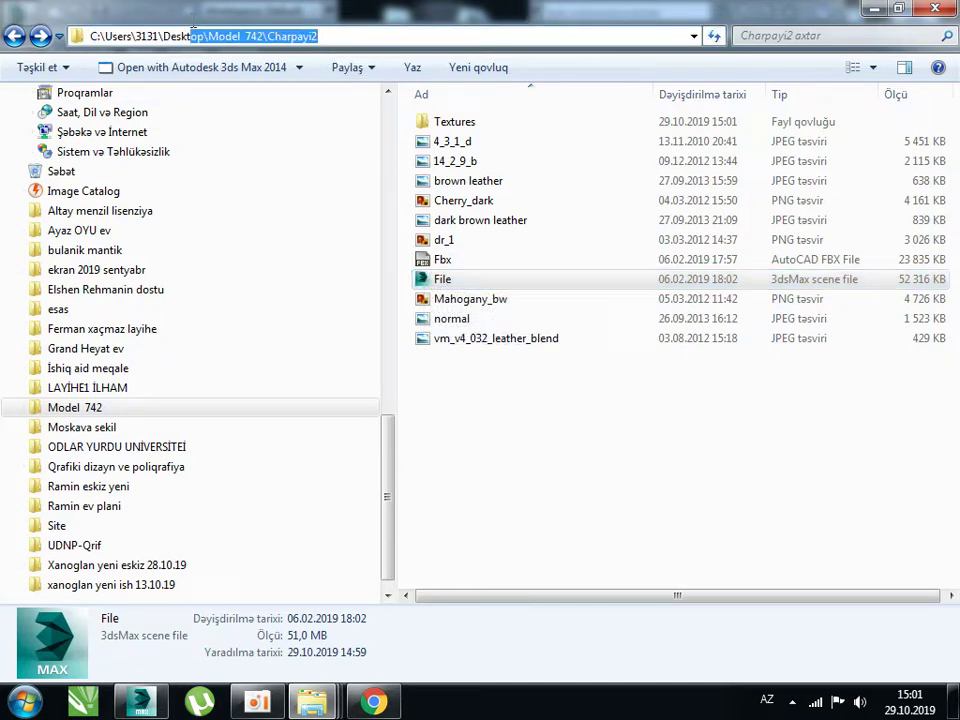
right_click(160, 36)
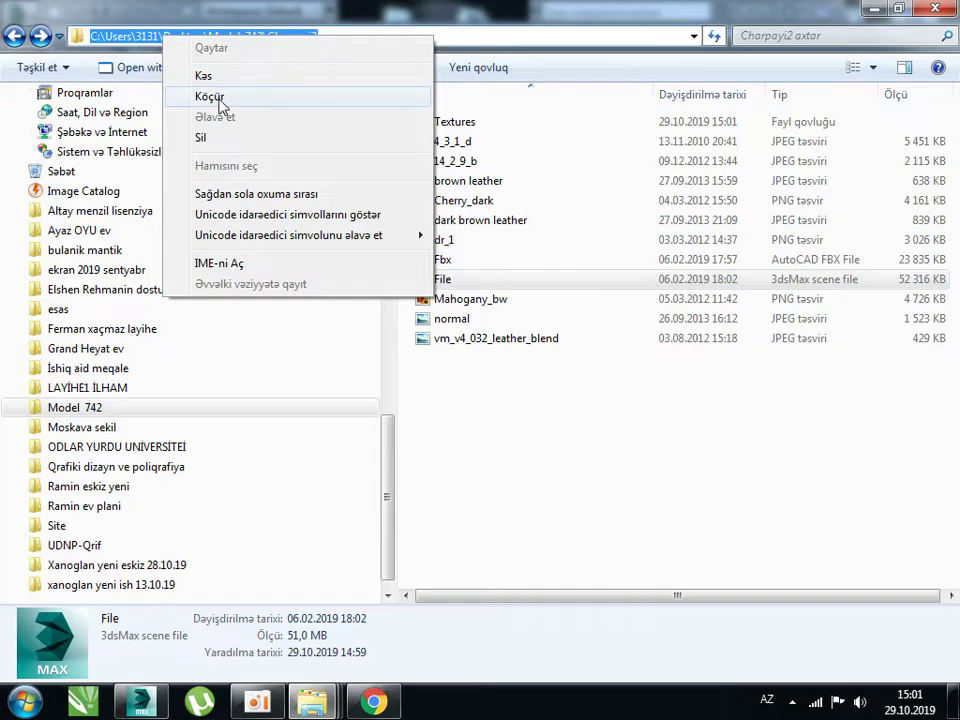
click(220, 97)
click(875, 9)
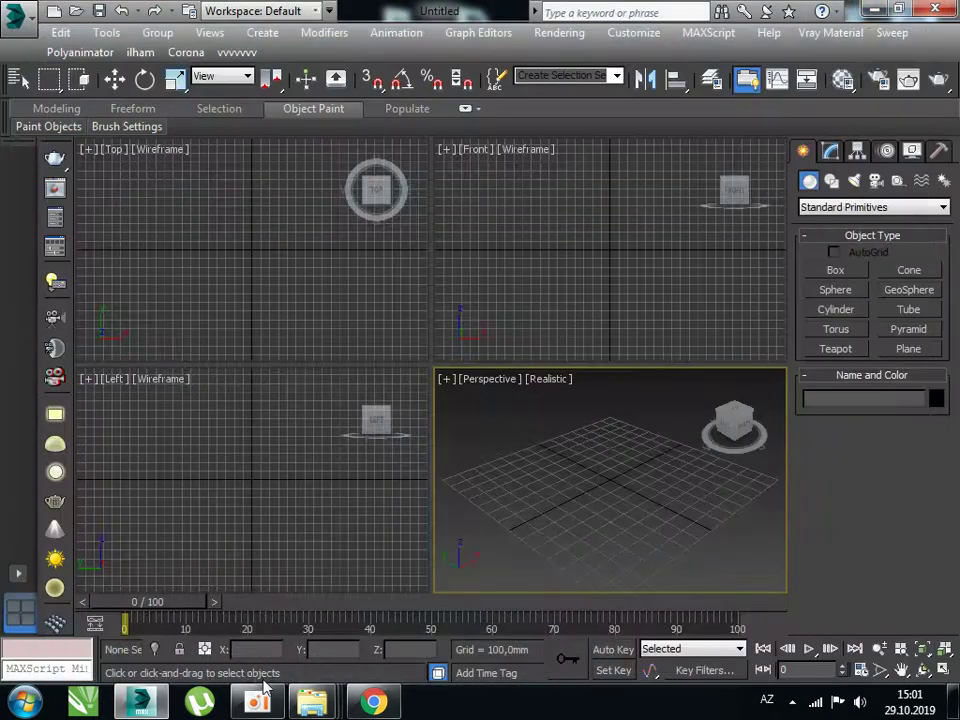
click(150, 706)
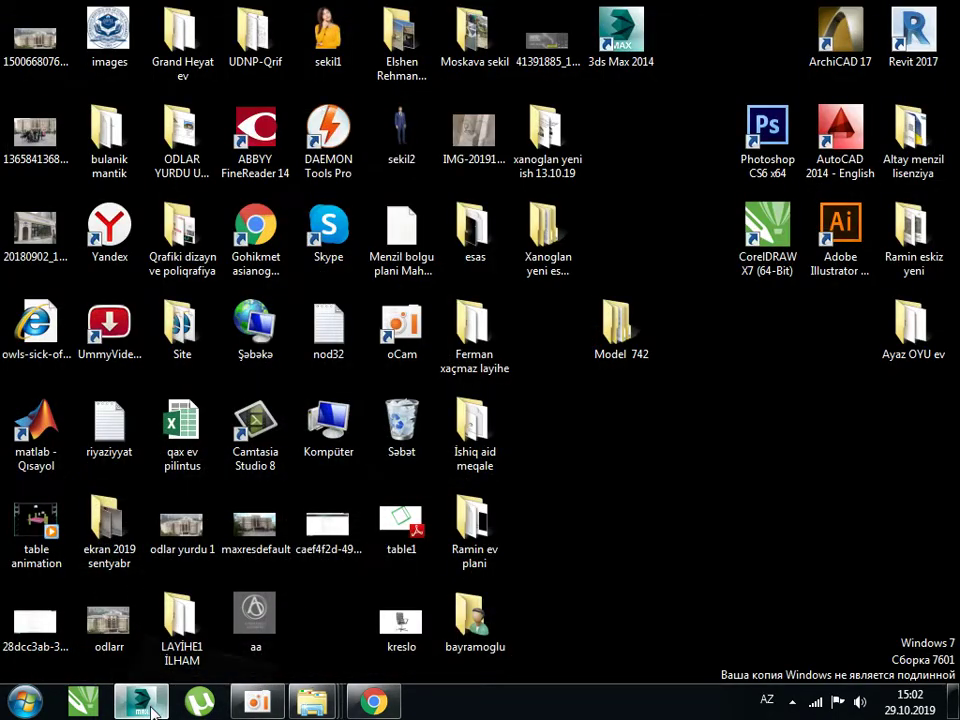
- Add the pasted Charpayi2 folder path to the External Files paths and confirm despite invalid paths
click(150, 706)
click(559, 32)
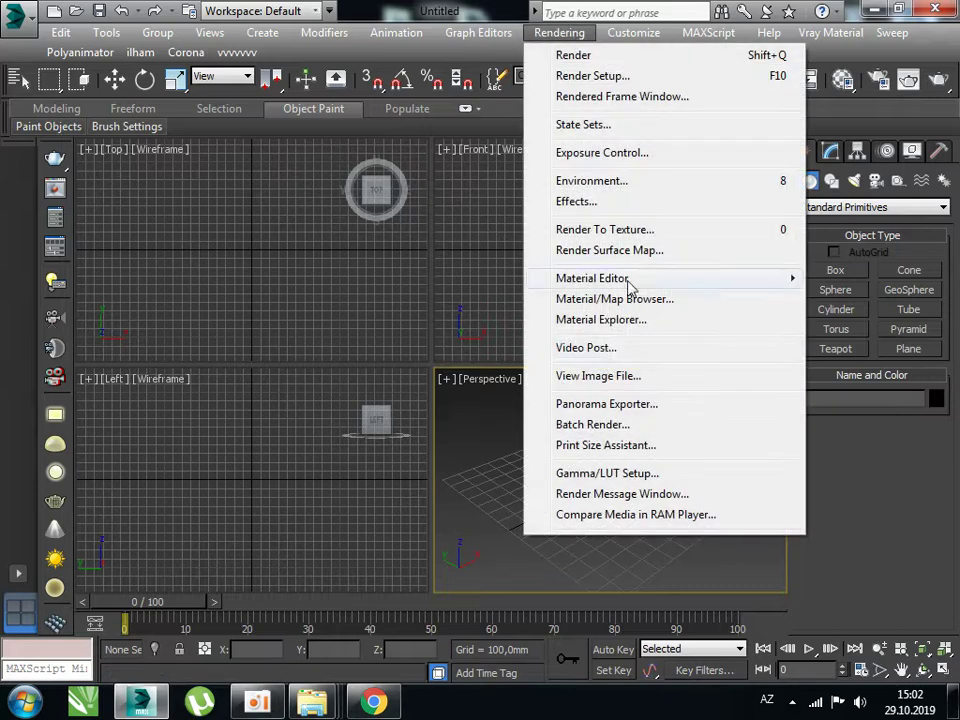
click(640, 32)
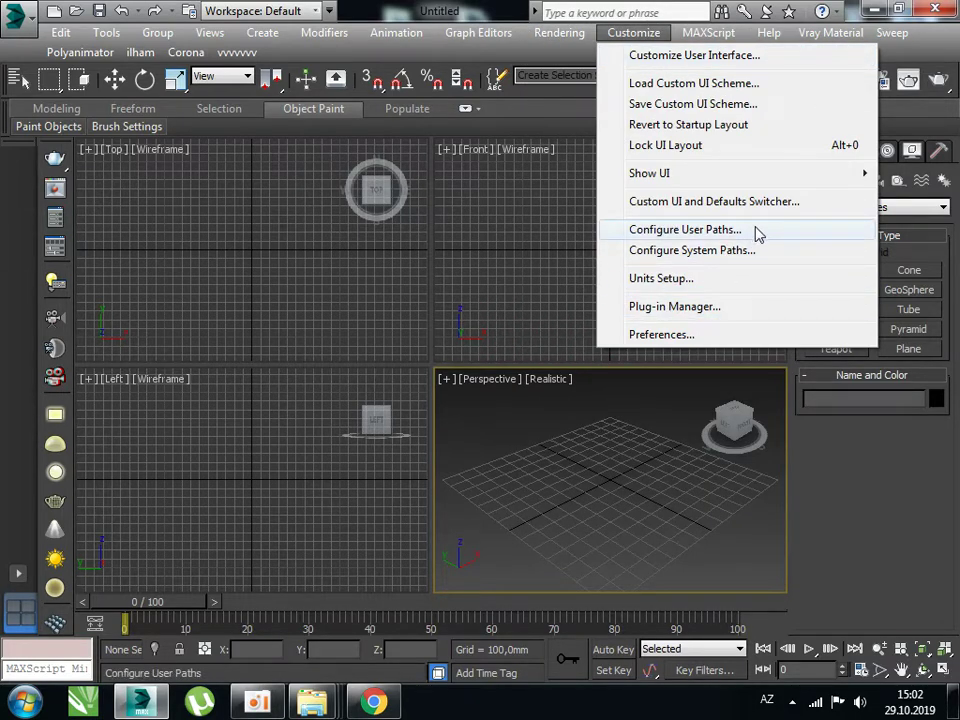
click(757, 237)
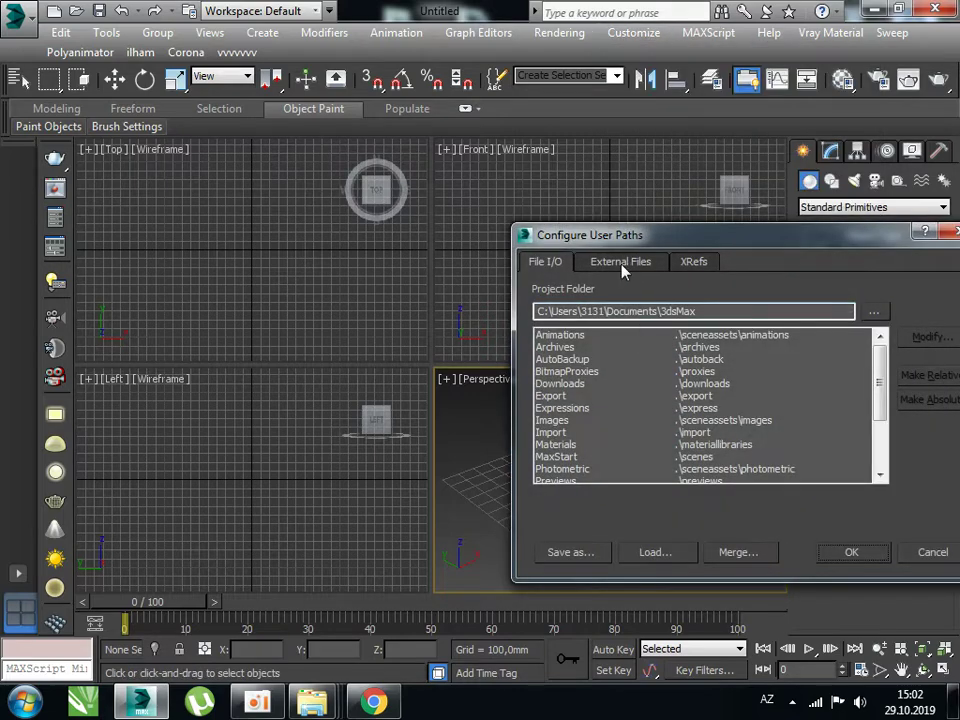
drag(670, 243, 509, 189)
click(460, 207)
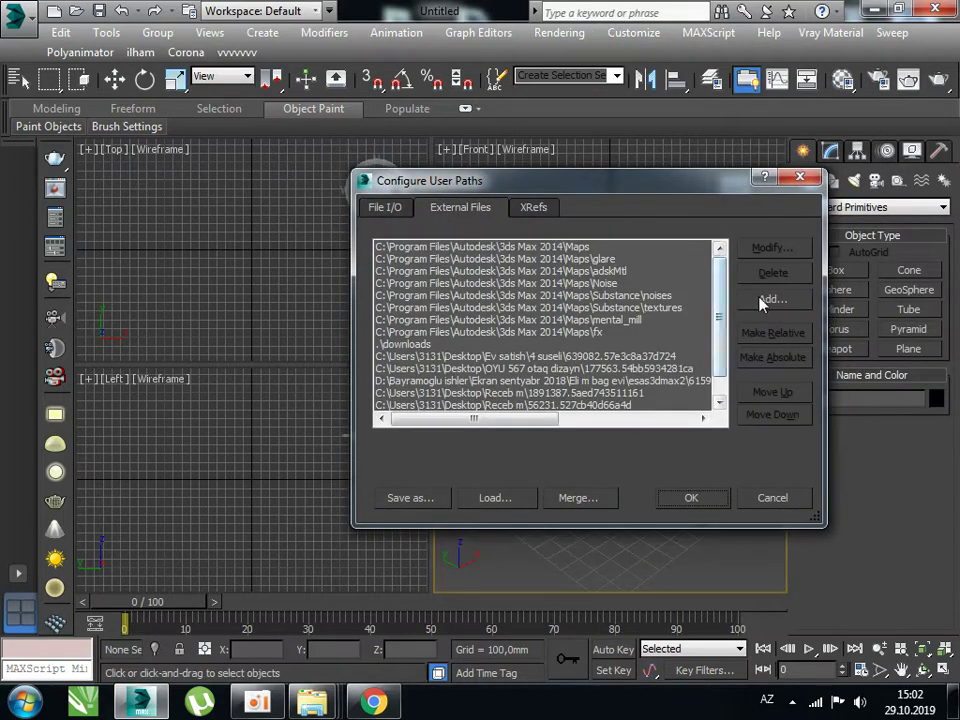
double_click(660, 341)
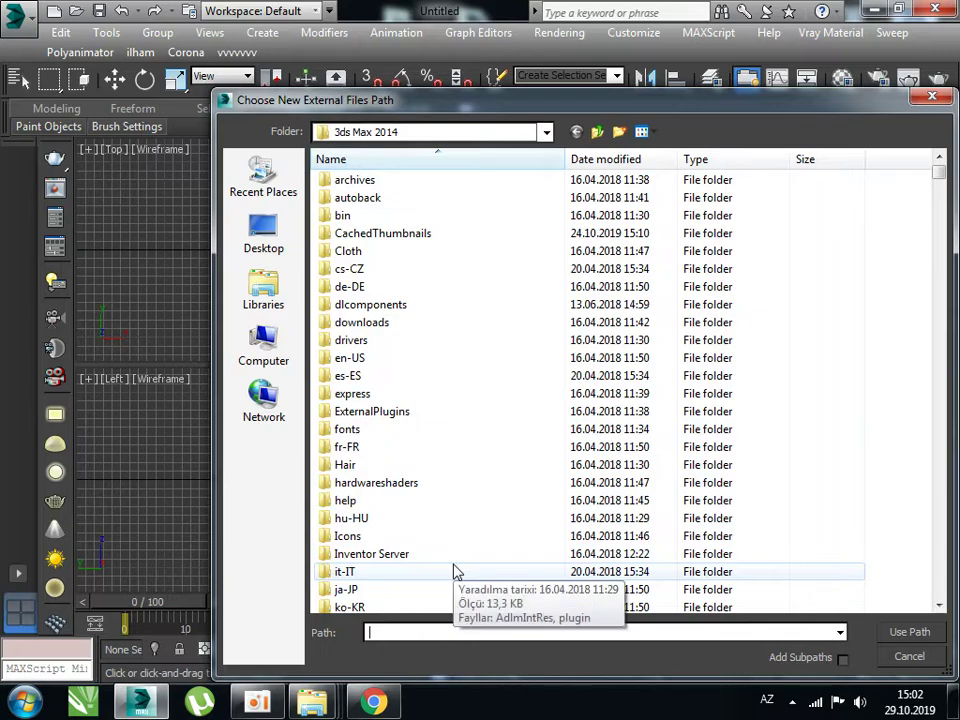
text(C:\Users\3131\Desktop\Model_742\Charpayi2)
click(910, 633)
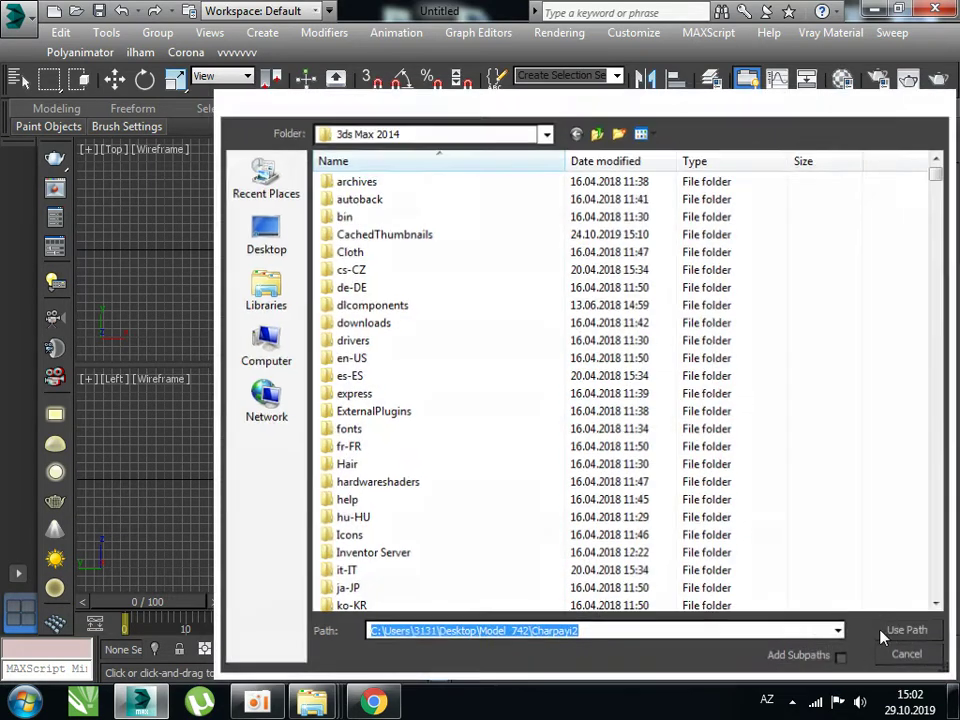
click(705, 502)
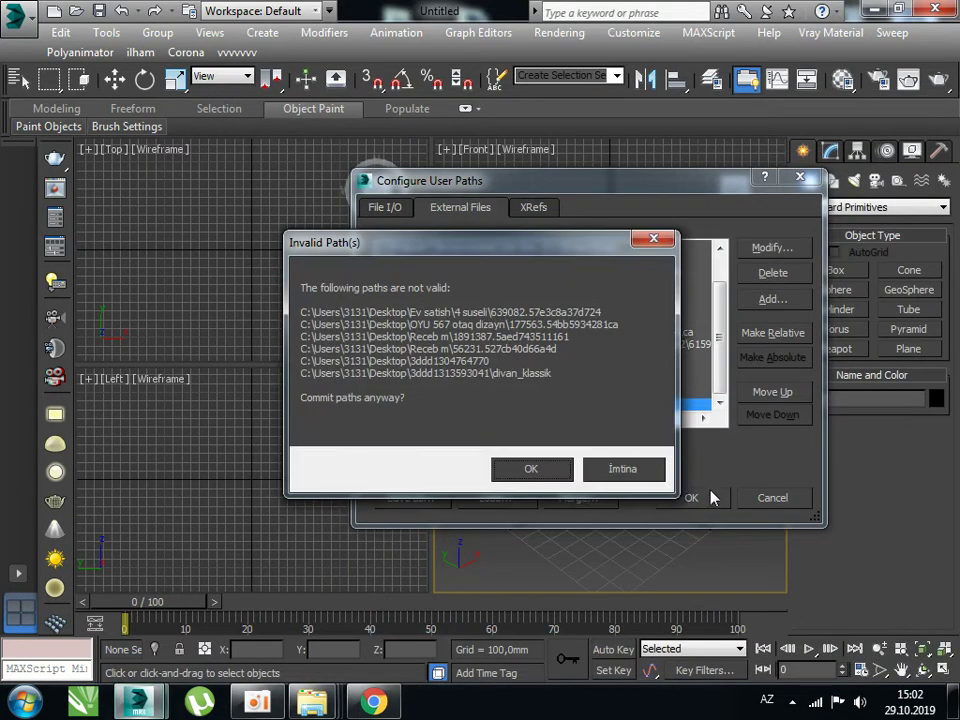
click(553, 470)
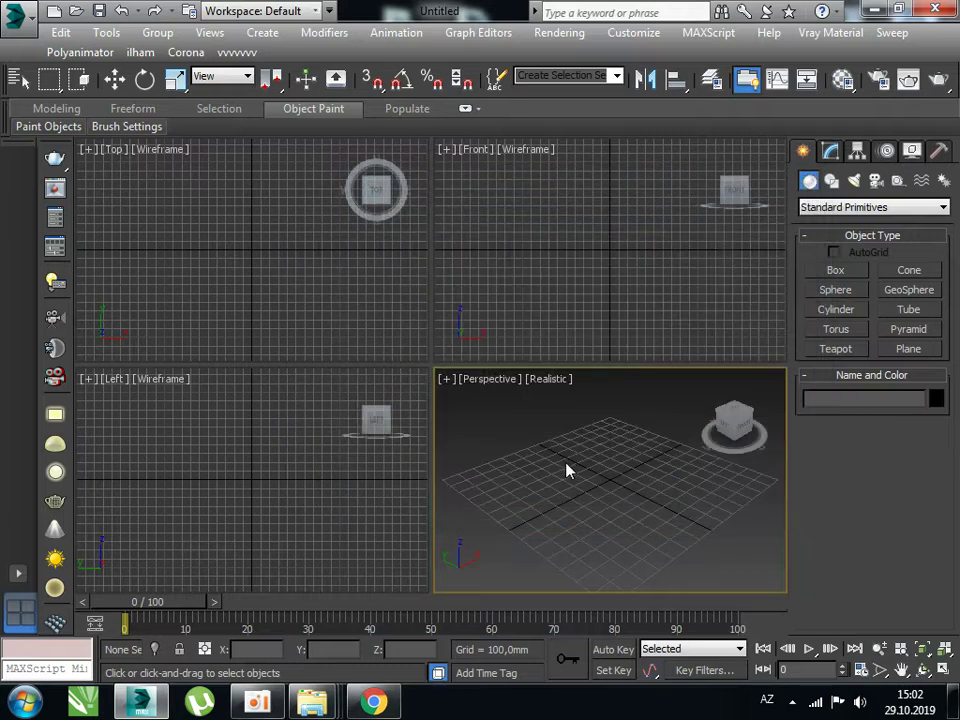
- Reopen the External Files paths list, close it without adding anything, and minimize 3ds Max
click(637, 33)
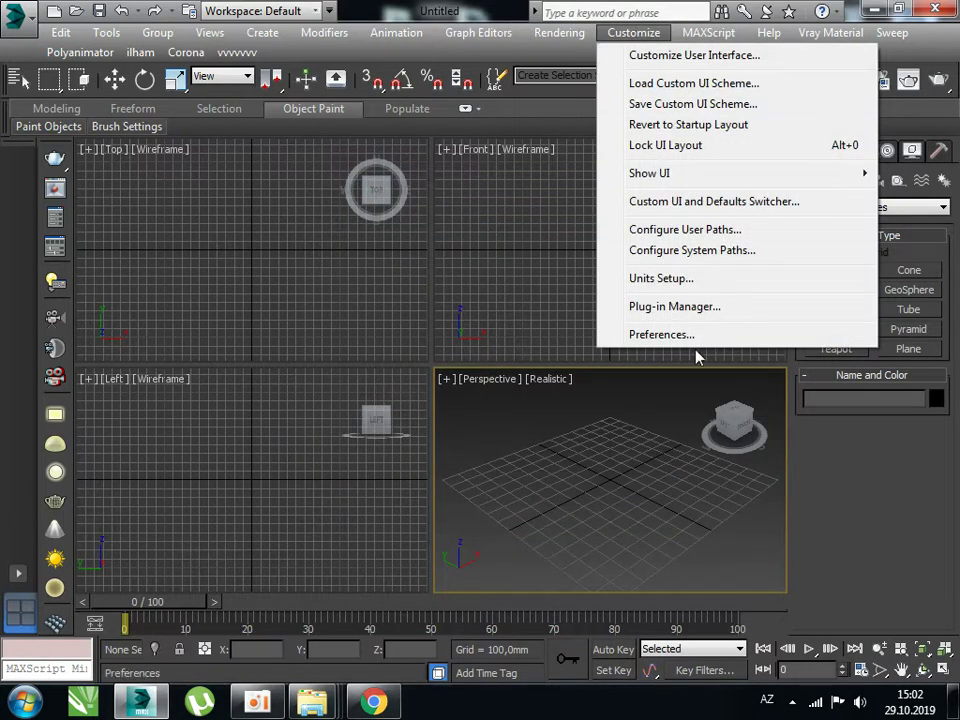
click(685, 230)
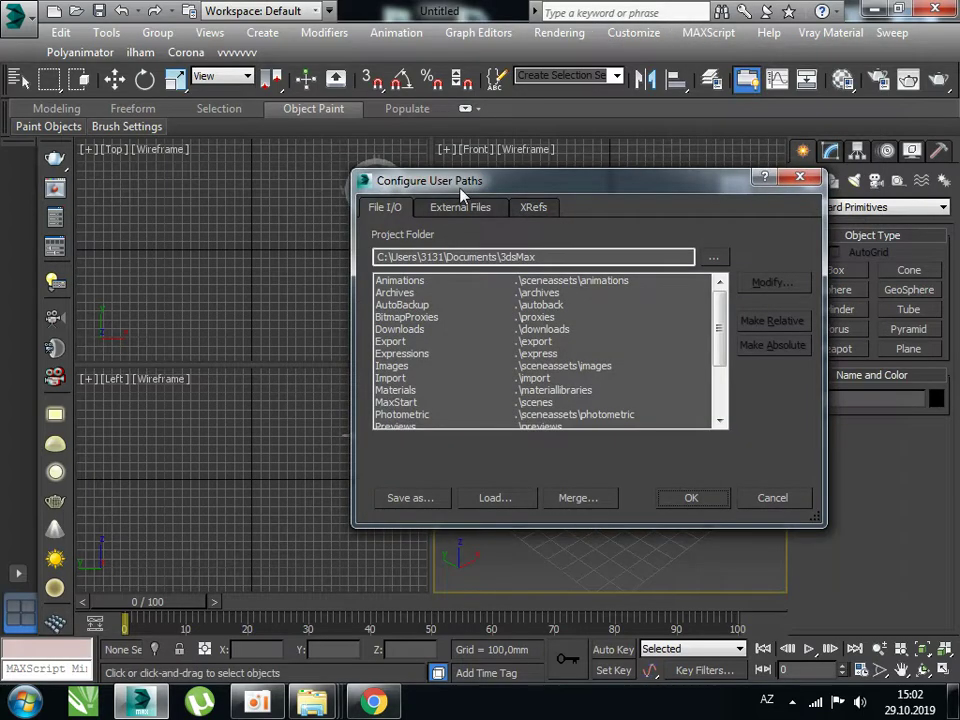
click(475, 215)
click(765, 302)
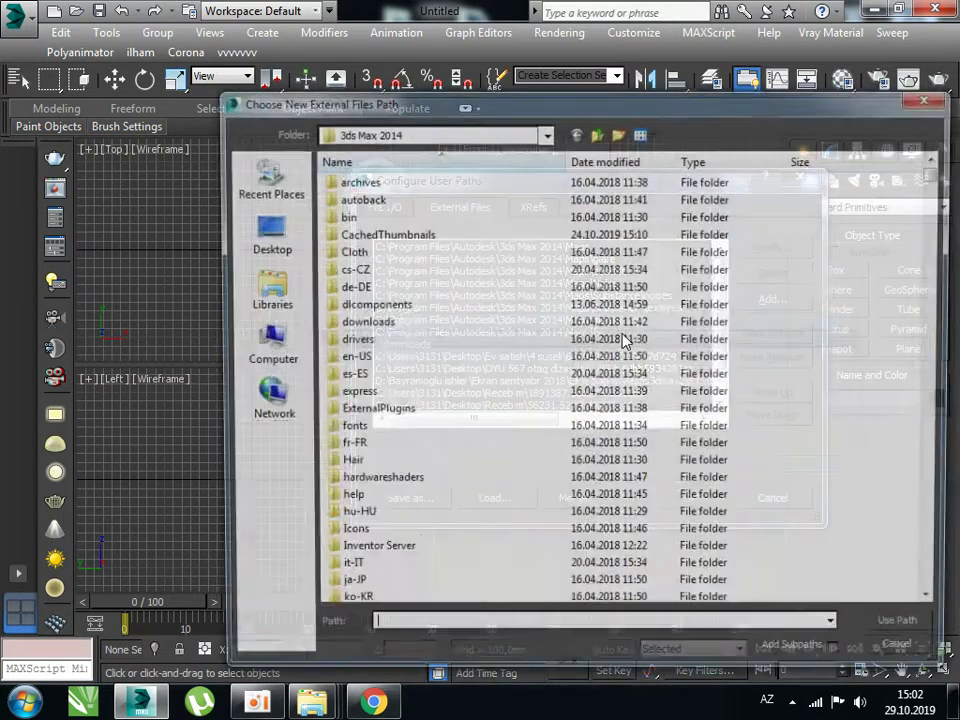
click(930, 95)
key(Escape)
click(871, 9)
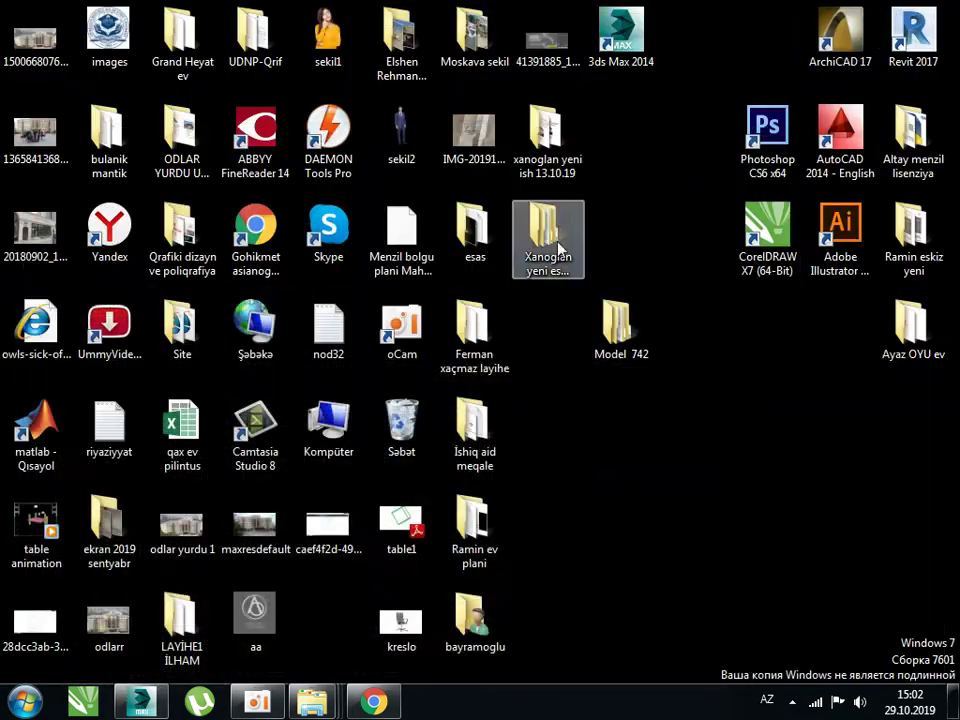
- Drag the File scene from Model 742 > Charpayi2 into 3ds Max and open it
double_click(649, 331)
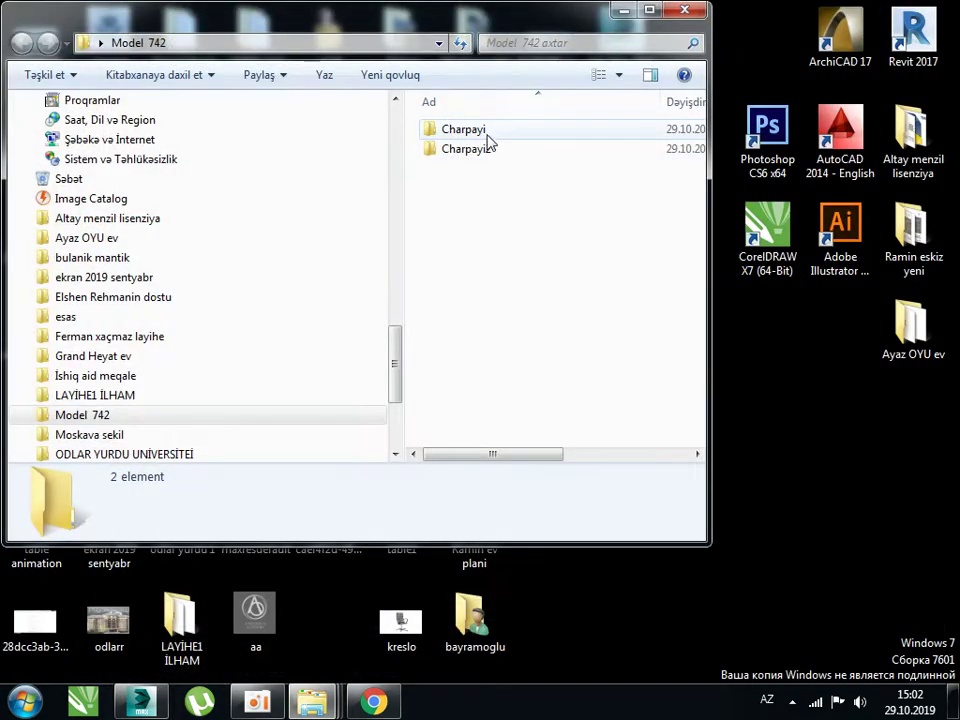
click(488, 134)
double_click(484, 150)
scroll(545, 243, down, 2)
scroll(550, 243, down, 1)
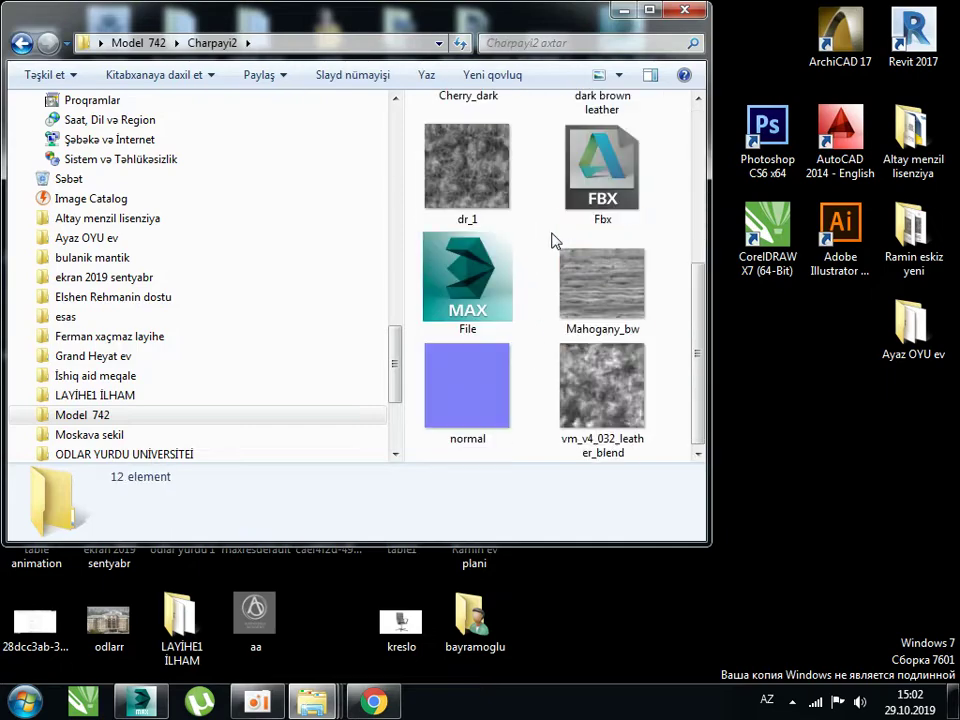
mouse_move(500, 335)
mouse_down()
mouse_move(170, 668)
mouse_move(596, 459)
mouse_up()
click(631, 494)
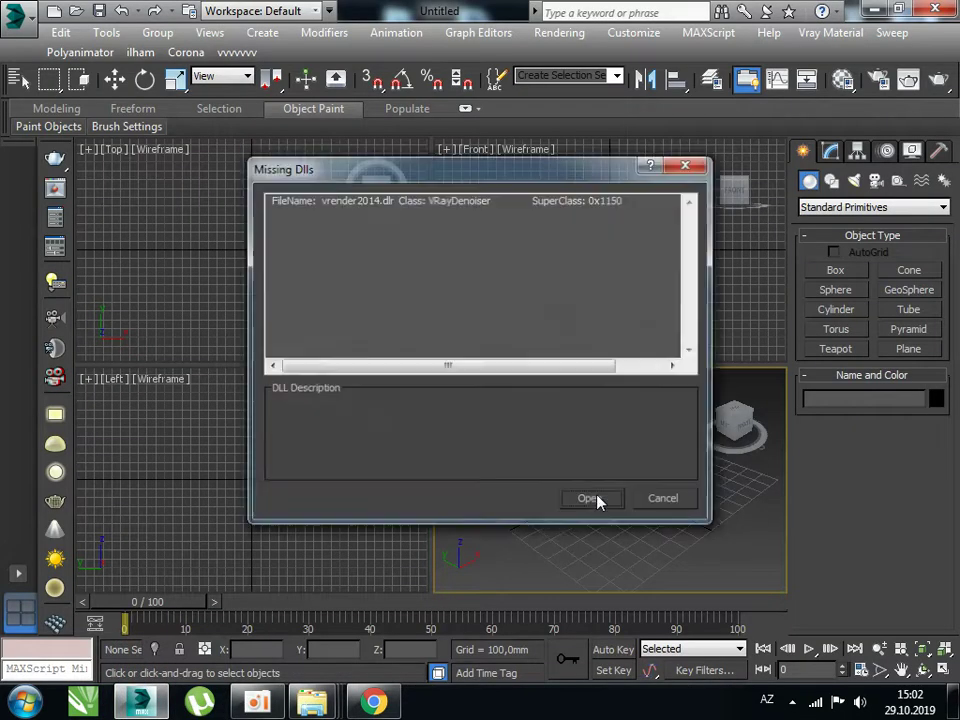
- Dismiss the Missing Dlls warning and maximize the Perspective viewport framed on the merged bed
click(592, 500)
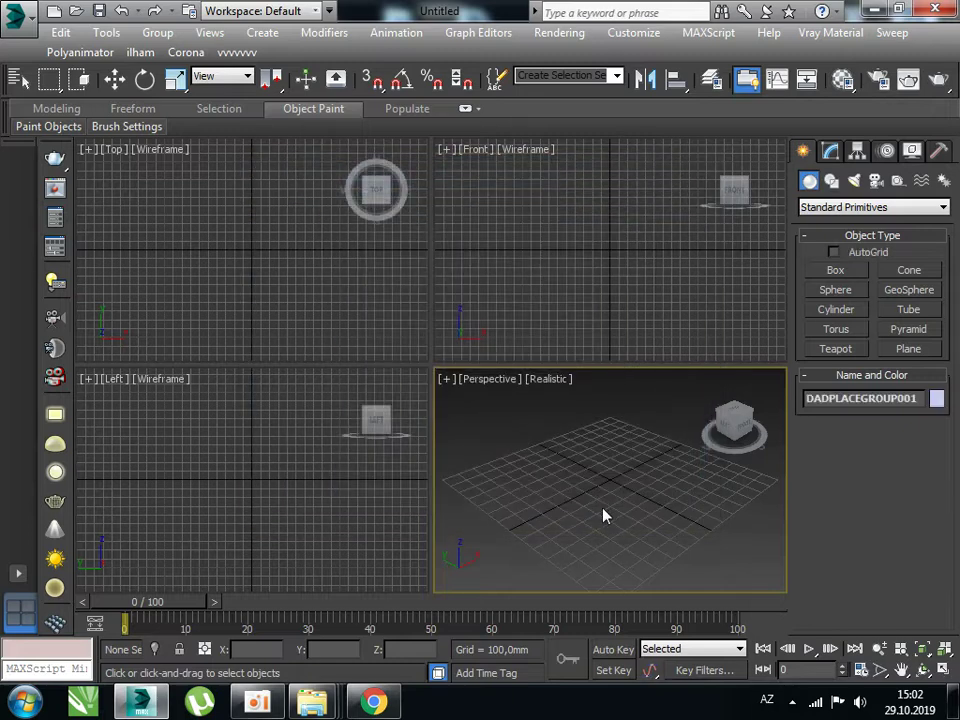
scroll(612, 474, down, 3)
key(alt+w)
mouse_move(392, 392)
alt+middle_down()
mouse_move(418, 372)
mouse_move(523, 506)
alt+middle_up()
click(523, 506)
scroll(343, 324, up, 4)
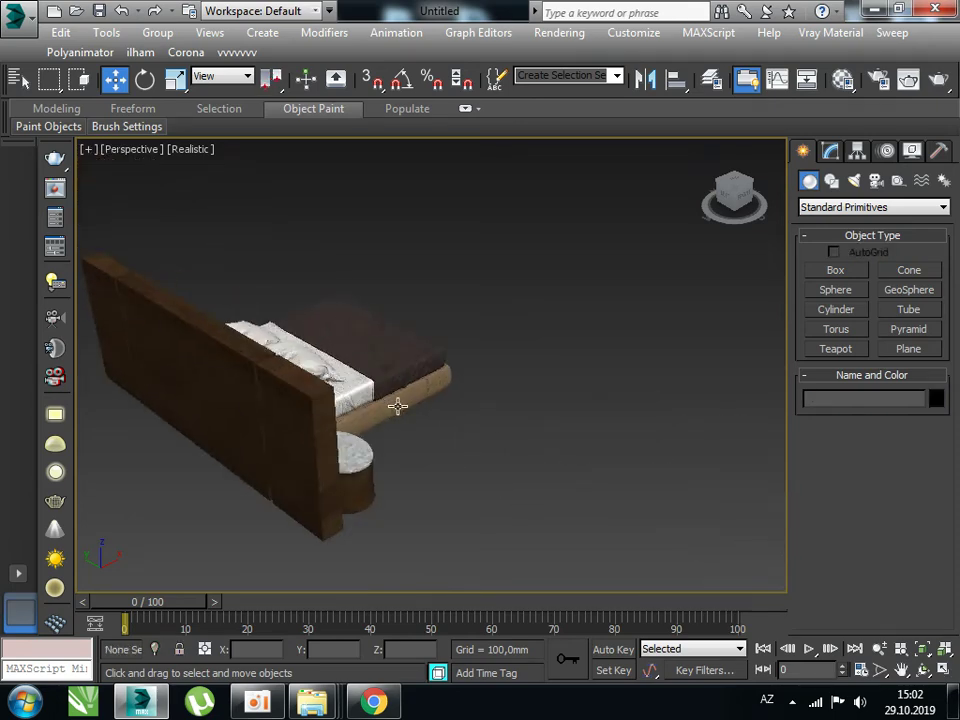
mouse_move(438, 433)
alt+middle_down()
mouse_move(420, 452)
mouse_move(508, 444)
mouse_move(534, 420)
alt+middle_up()
scroll(697, 507, down, 2)
alt+middle_drag(697, 507, 598, 407)
scroll(542, 396, up, 2)
alt+middle_drag(542, 396, 581, 415)
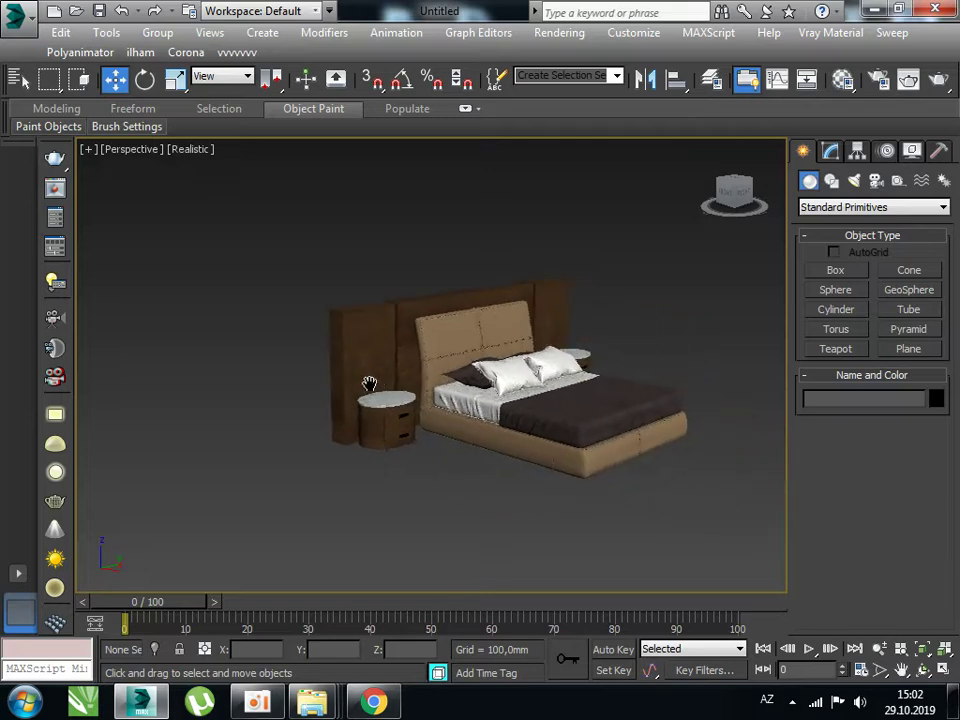
scroll(581, 415, up, 2)
scroll(594, 373, down, 1)
scroll(579, 435, down, 2)
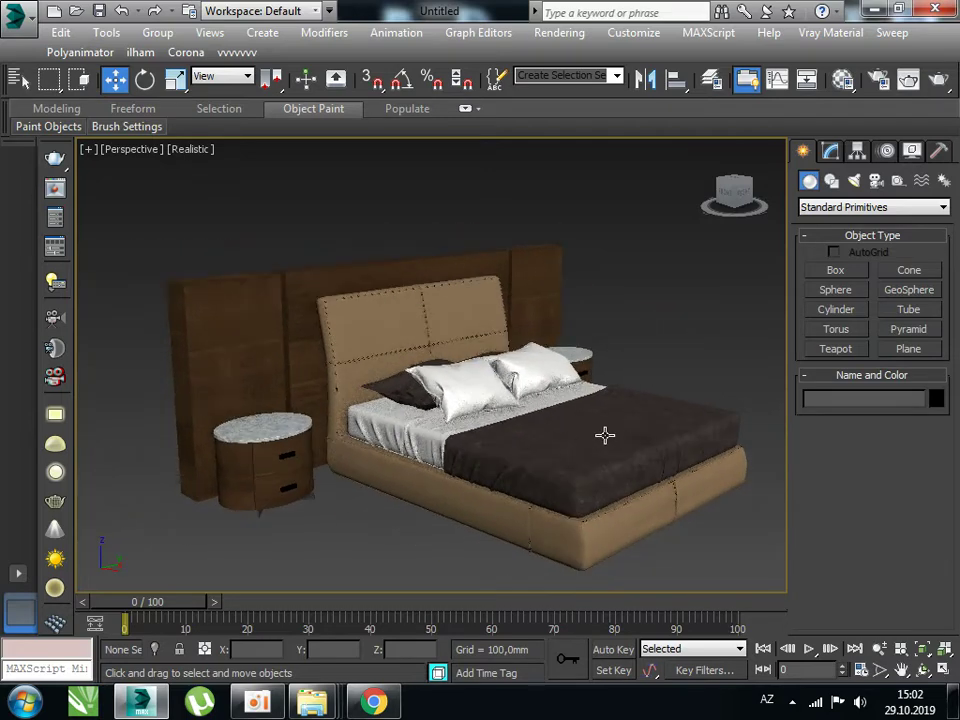
- Switch the Perspective view to Shaded, inspect the bed and nightstand, and open the Material Editor
click(190, 149)
click(208, 191)
scroll(294, 270, up, 1)
mouse_move(294, 270)
alt+middle_down()
mouse_move(396, 380)
mouse_move(261, 379)
alt+middle_up()
scroll(261, 379, down, 2)
scroll(510, 351, up, 1)
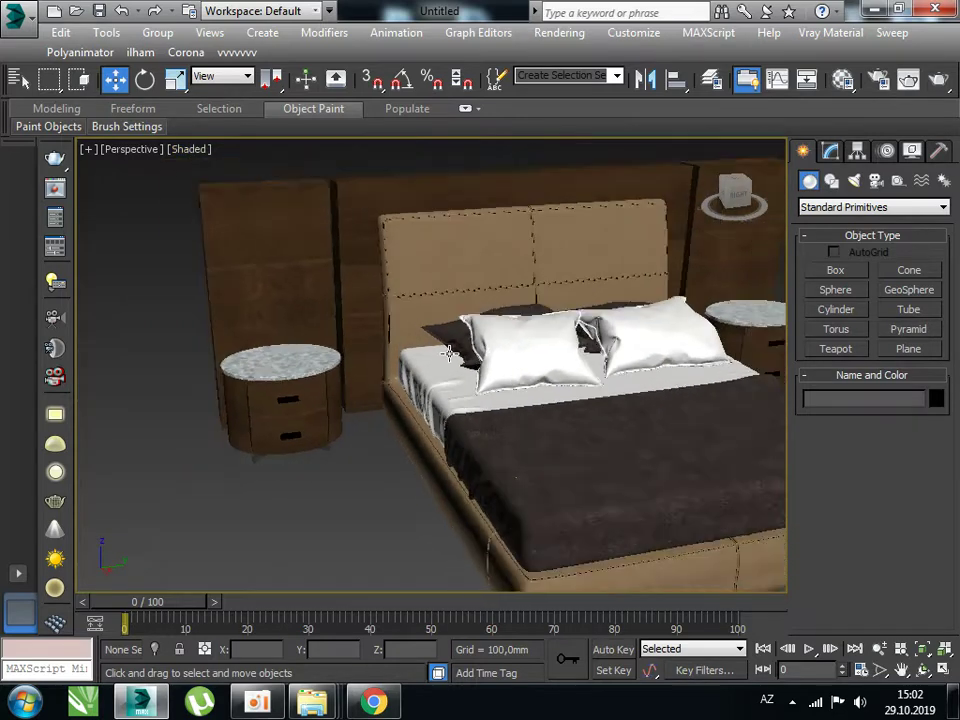
scroll(555, 372, down, 1)
scroll(555, 372, up, 1)
scroll(497, 486, up, 1)
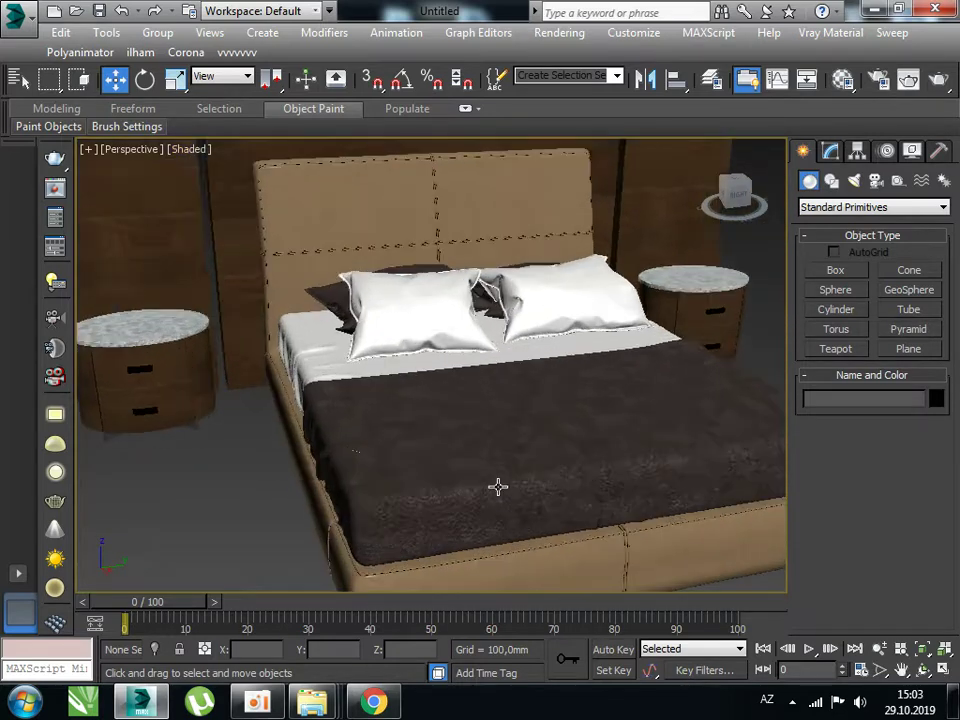
scroll(480, 429, down, 2)
mouse_move(480, 429)
alt+middle_down()
mouse_move(493, 375)
mouse_move(433, 419)
alt+middle_up()
scroll(435, 419, up, 1)
scroll(437, 418, down, 1)
scroll(506, 437, up, 1)
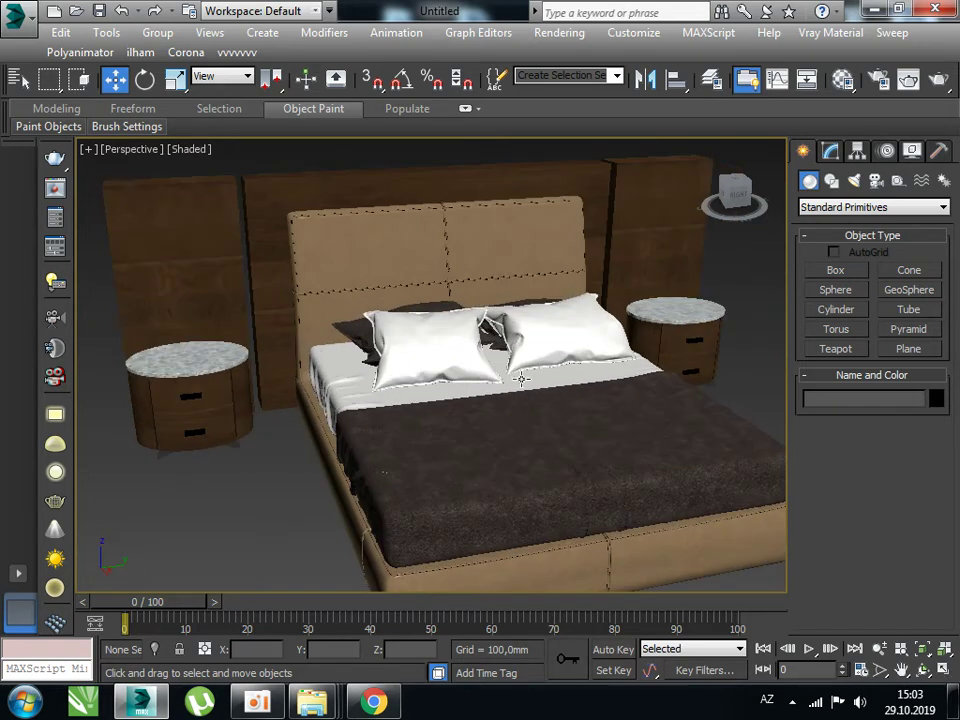
scroll(439, 261, up, 1)
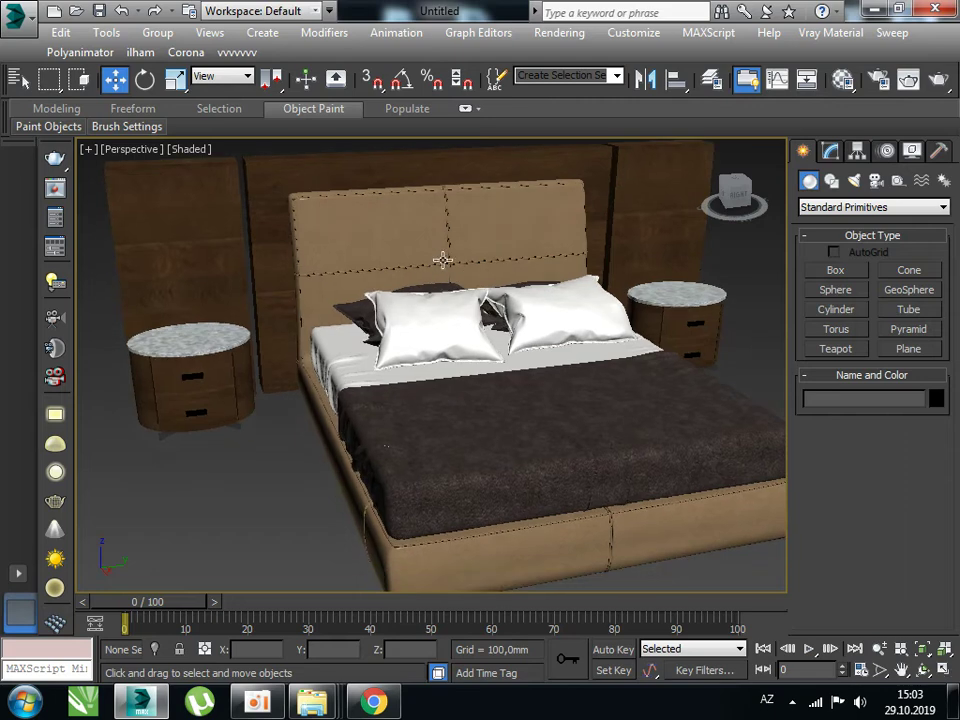
scroll(514, 478, up, 1)
scroll(516, 462, up, 1)
scroll(536, 463, down, 1)
scroll(531, 452, down, 2)
scroll(552, 426, up, 1)
scroll(552, 426, up, 1)
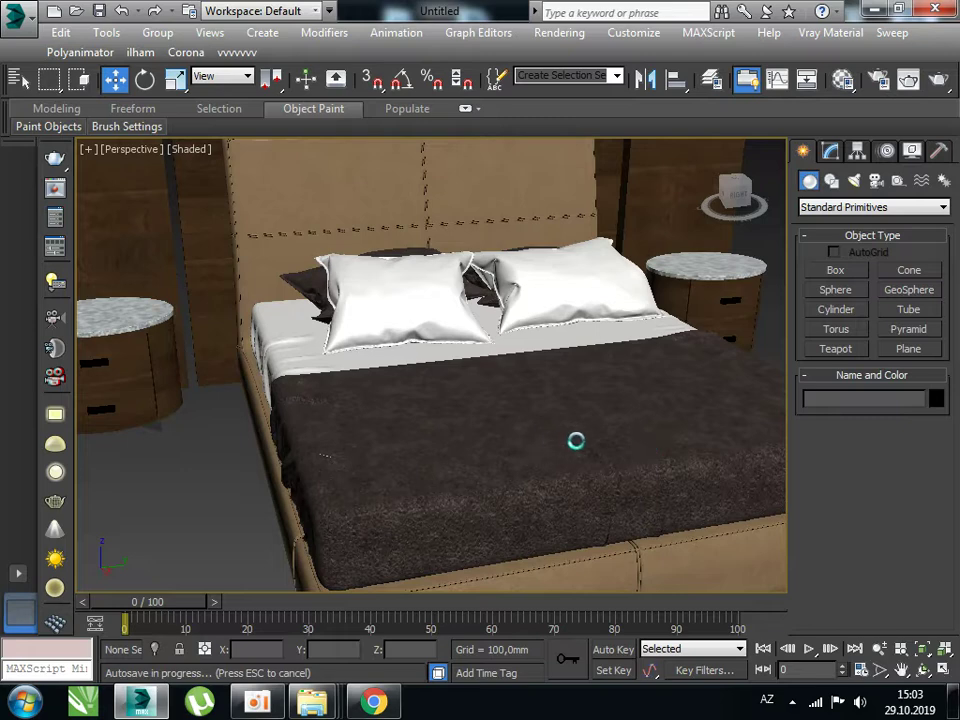
key(m)
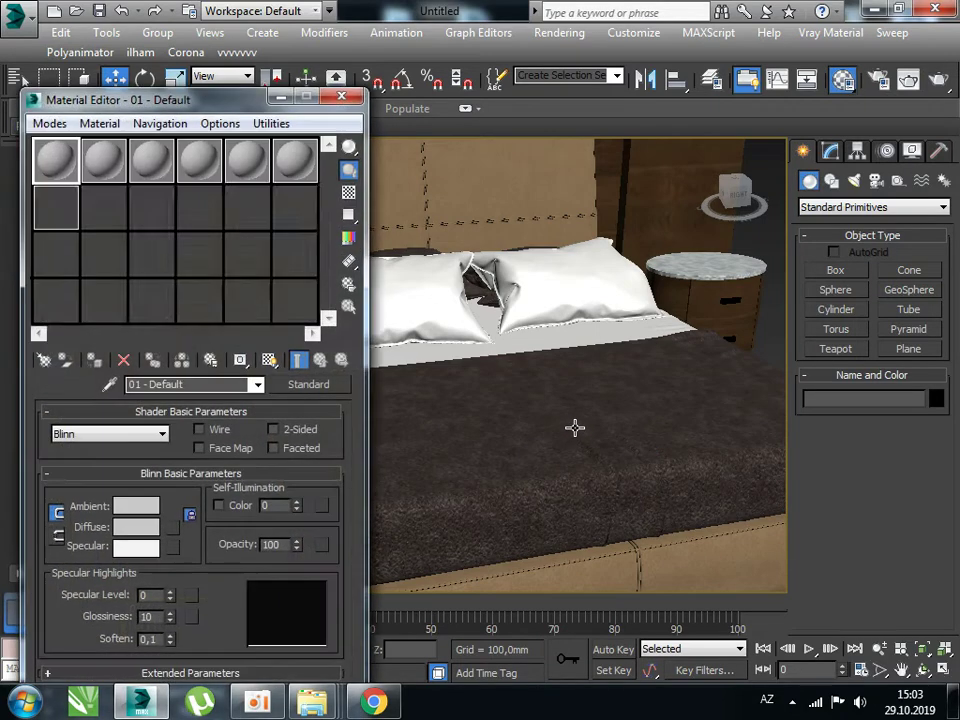
- Eyedrop the bed's material, select the bed and Comodino nightstand, and open the leather sub-material
click(110, 386)
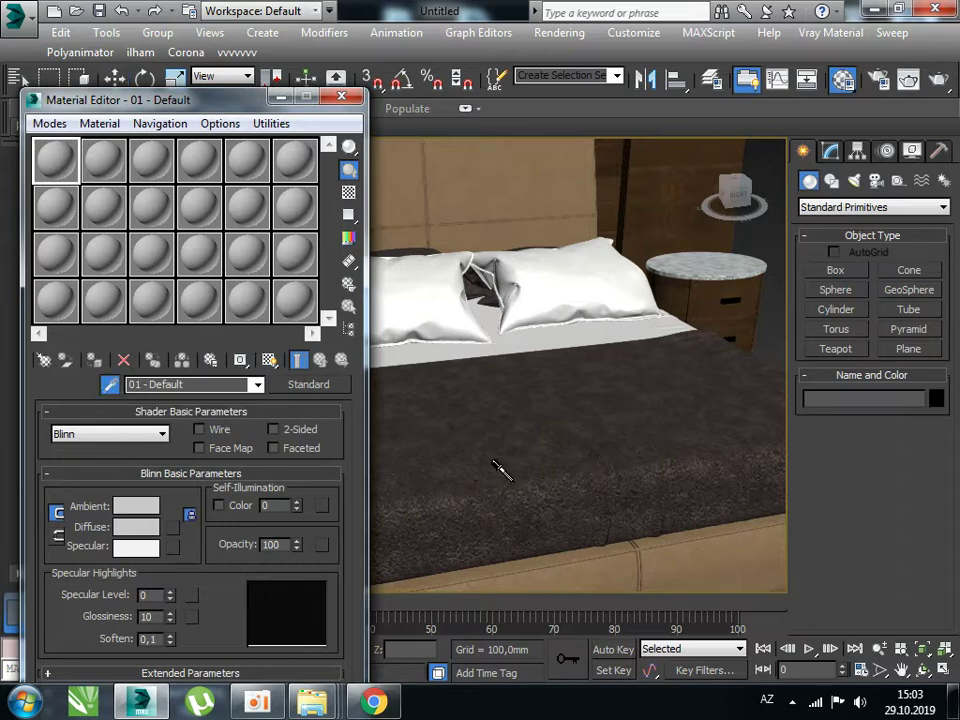
click(555, 456)
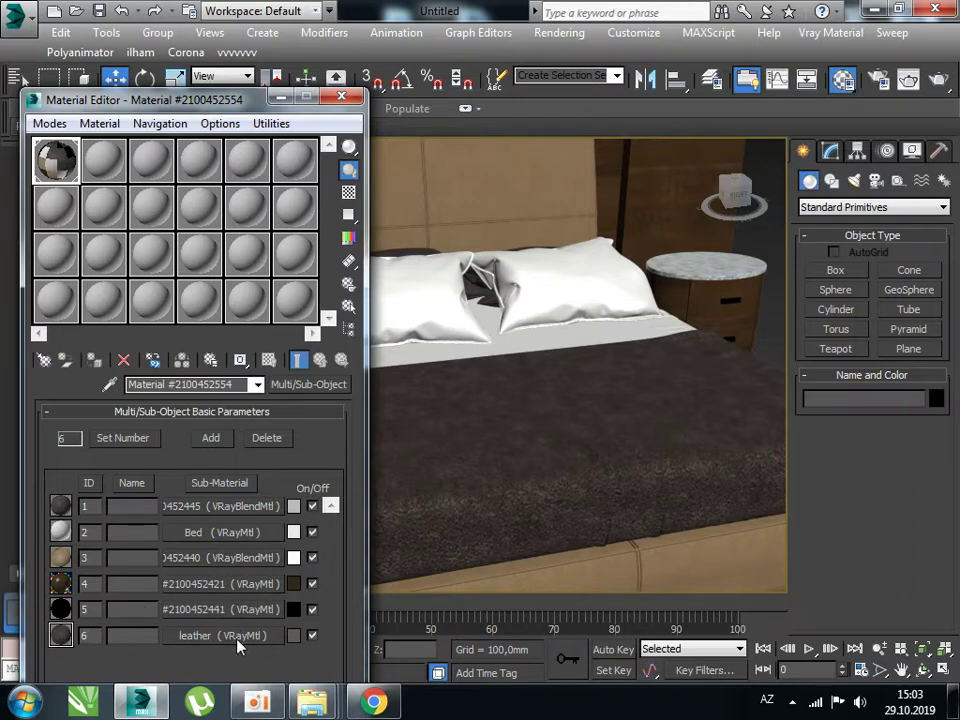
alt+middle_drag(471, 459, 531, 451)
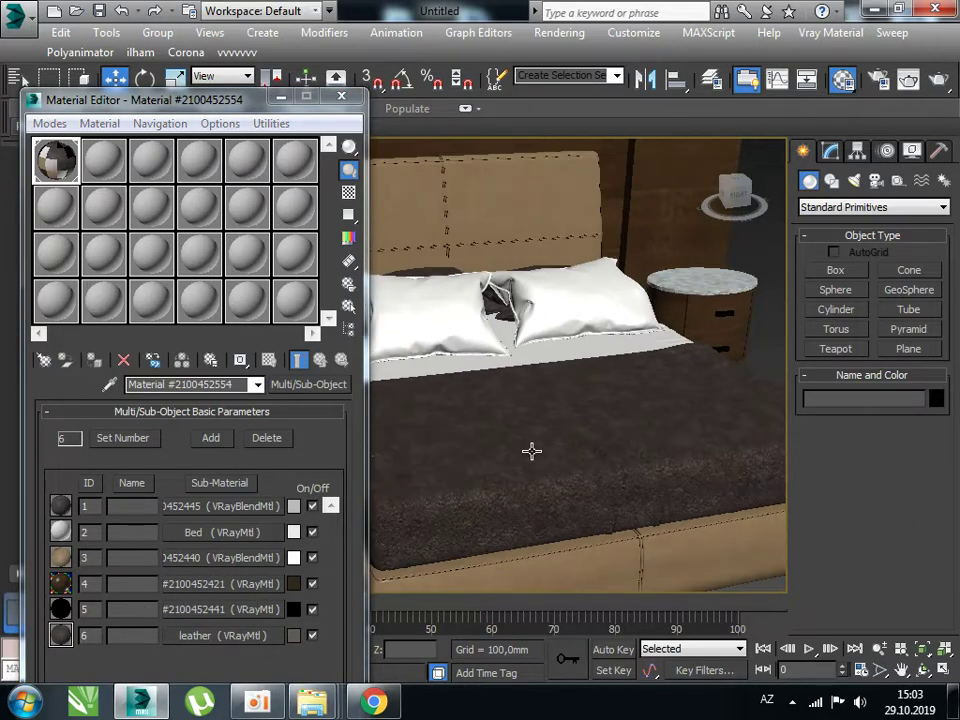
click(515, 481)
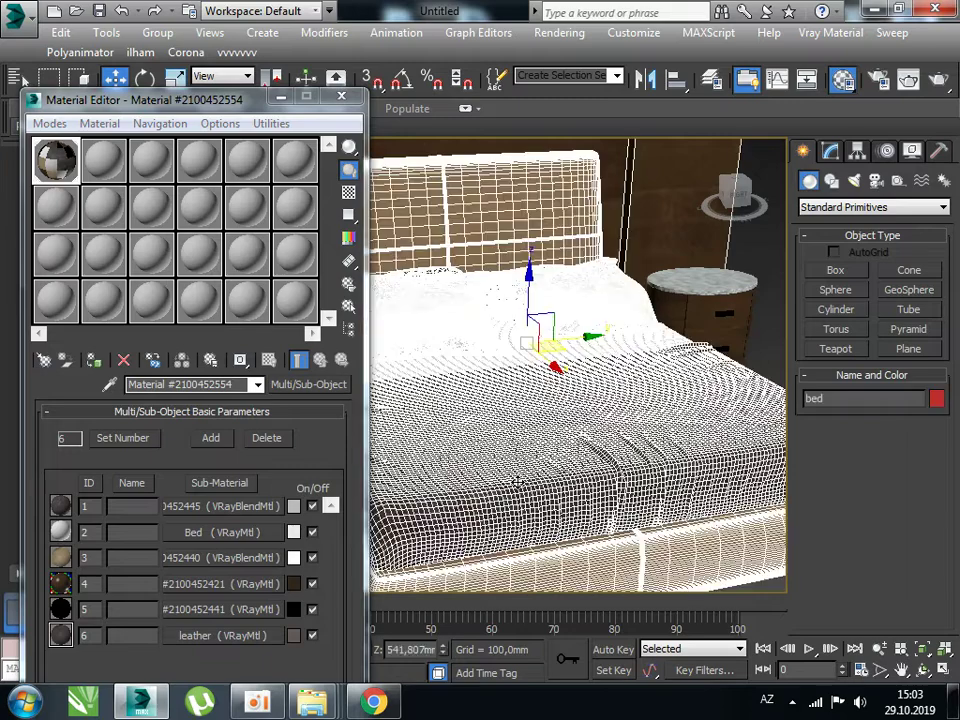
alt+middle_drag(510, 481, 534, 409)
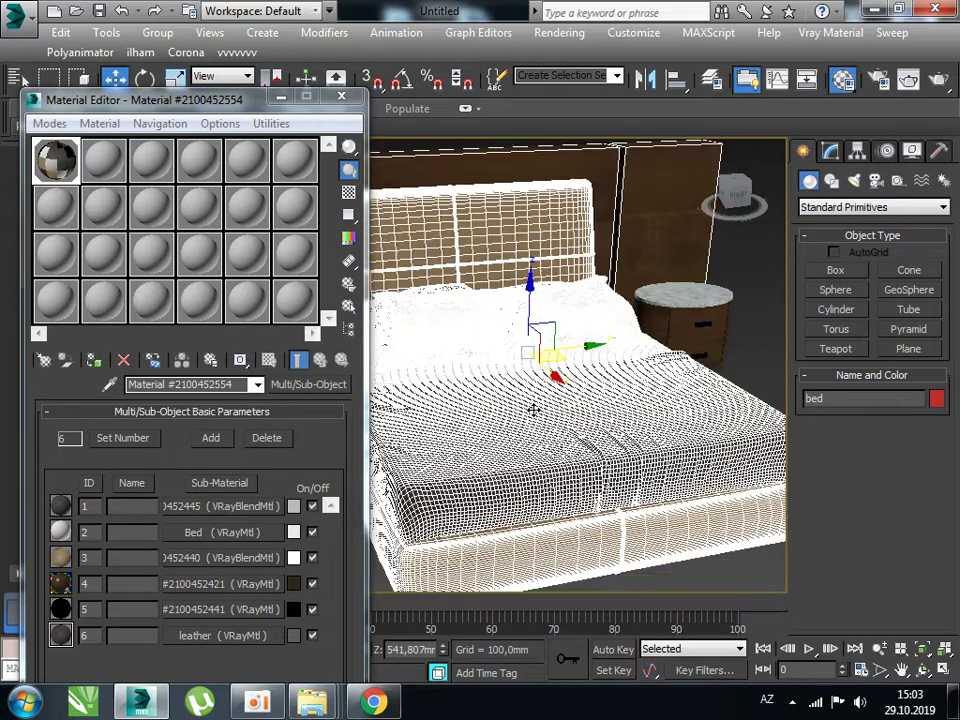
click(152, 32)
click(704, 340)
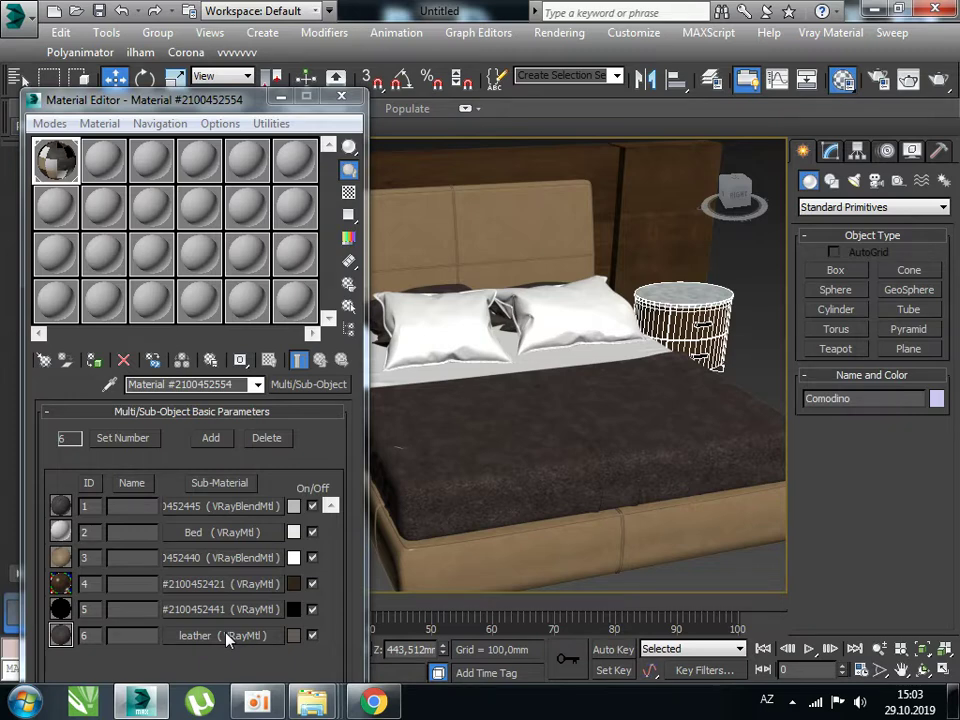
click(226, 636)
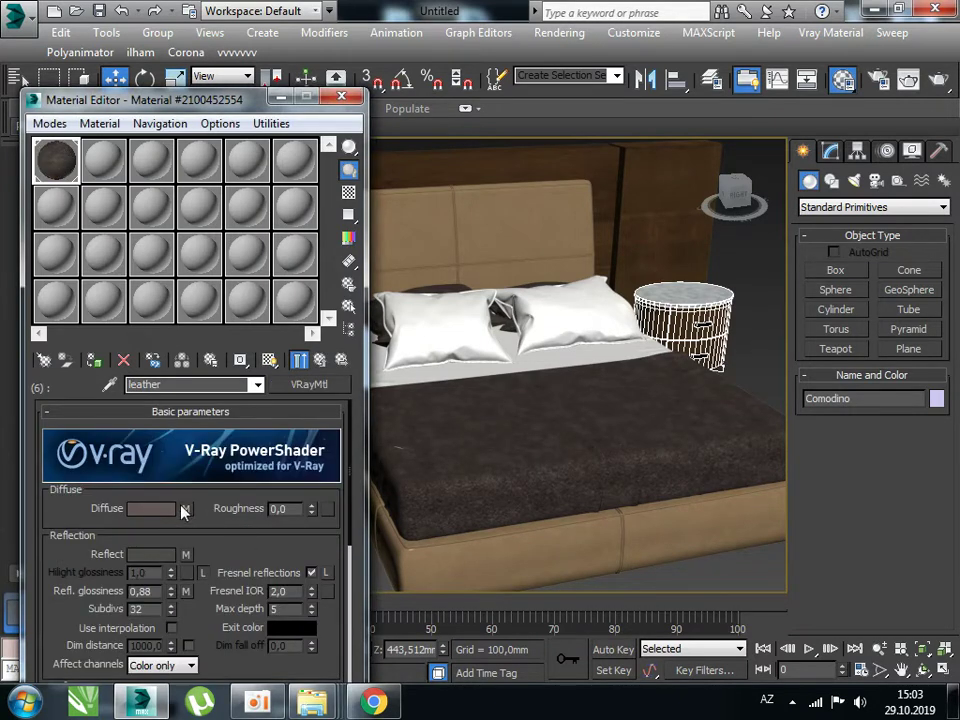
- Relink the leather Diffuse Falloff's first map to the brown leather image from Charpayi2
drag(157, 591, 117, 591)
key(Tab)
scroll(181, 562, down, 3)
scroll(150, 540, down, 2)
scroll(173, 515, down, 4)
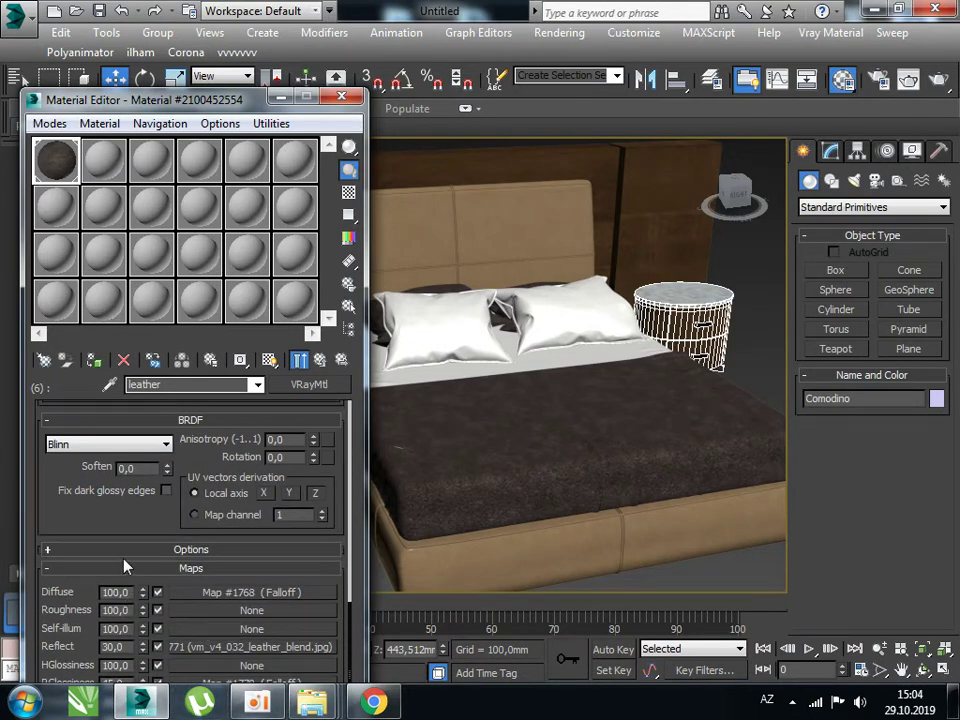
mouse_move(116, 521)
mouse_down()
mouse_move(125, 246)
mouse_move(133, 415)
mouse_up()
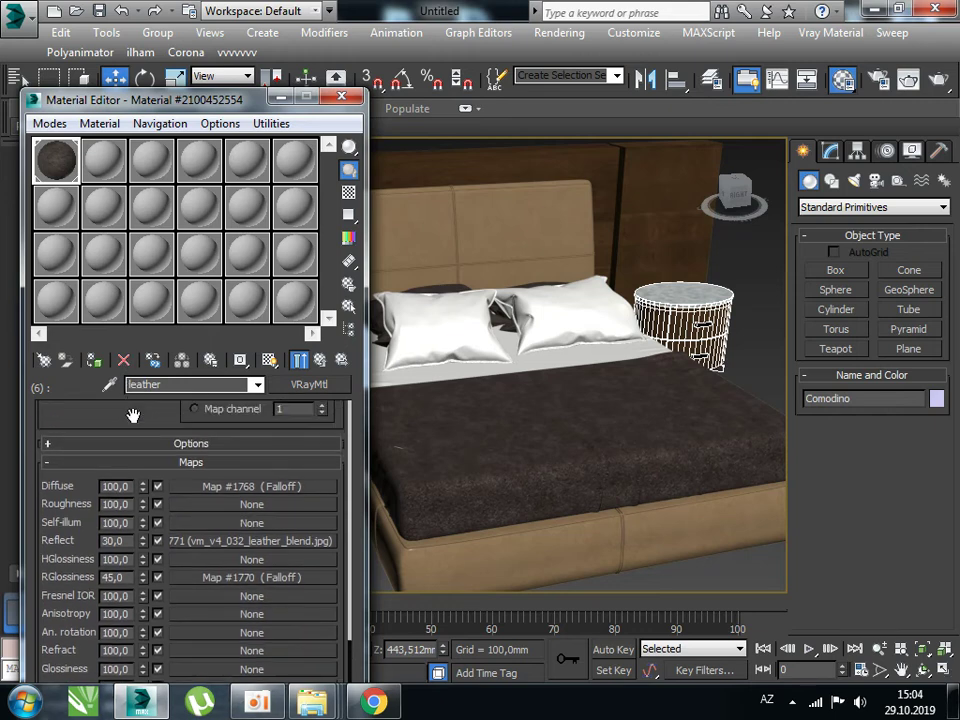
click(286, 488)
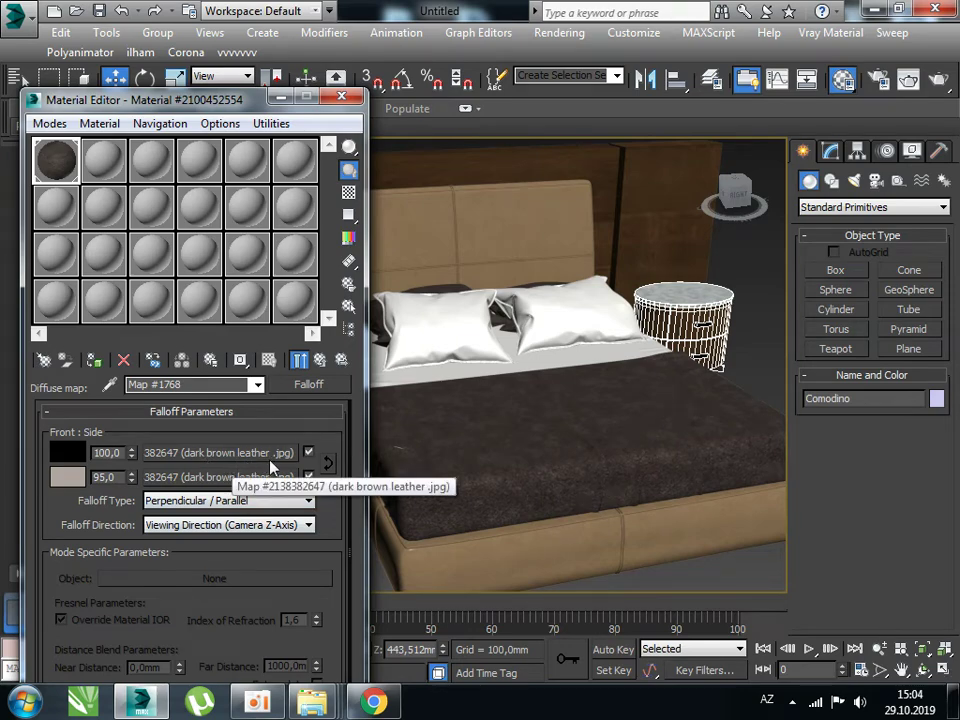
click(270, 462)
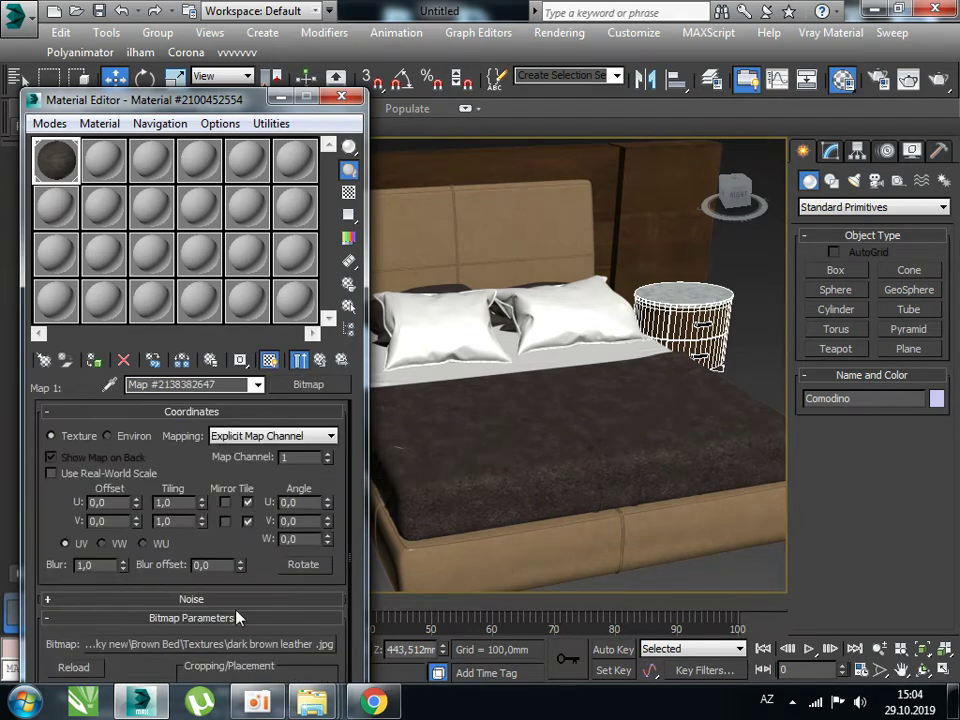
click(225, 643)
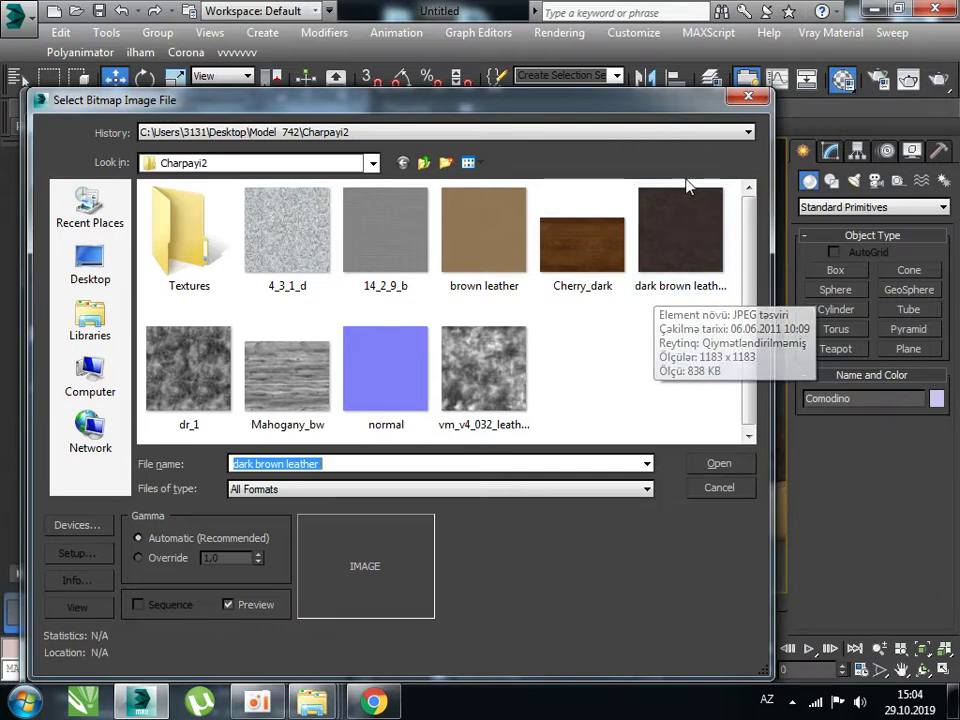
click(487, 245)
double_click(487, 248)
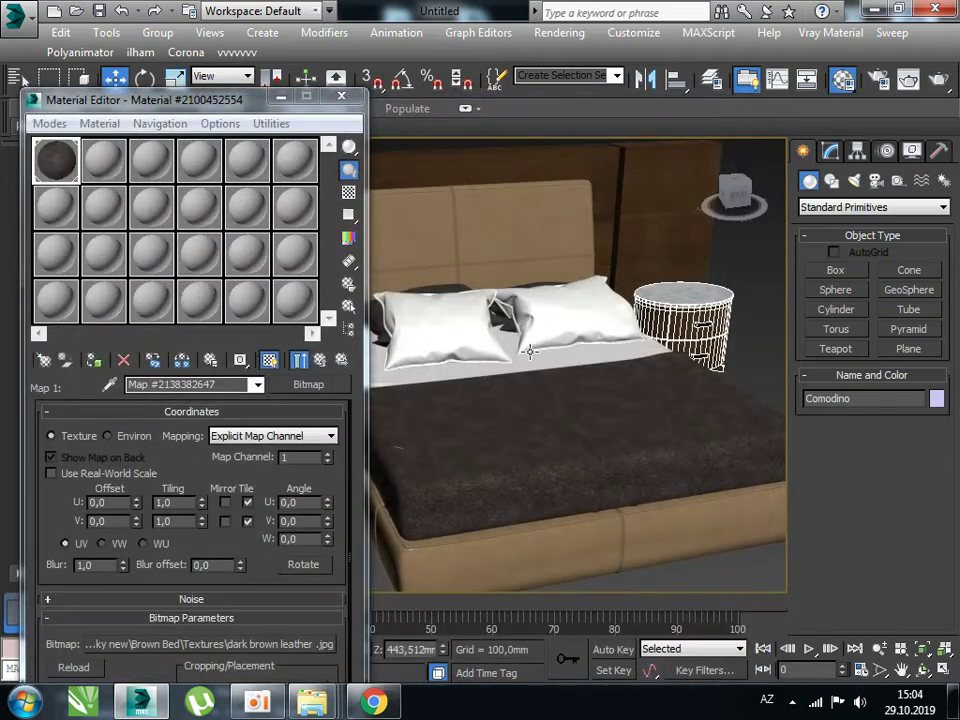
- Load brown leather into the falloff's second map and show the material in the viewport
click(269, 361)
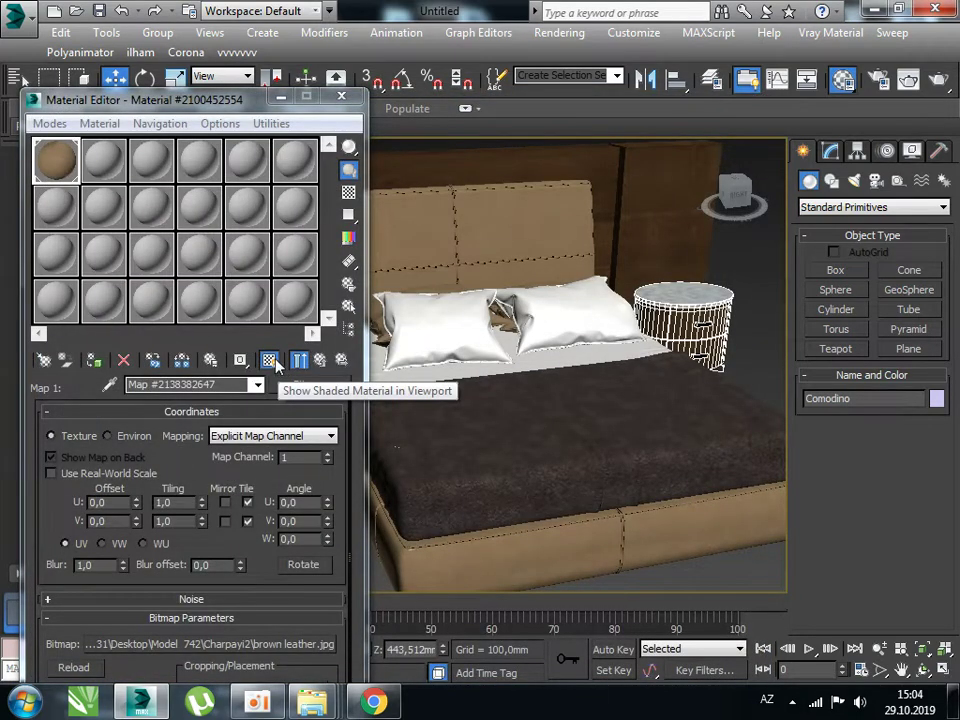
click(319, 358)
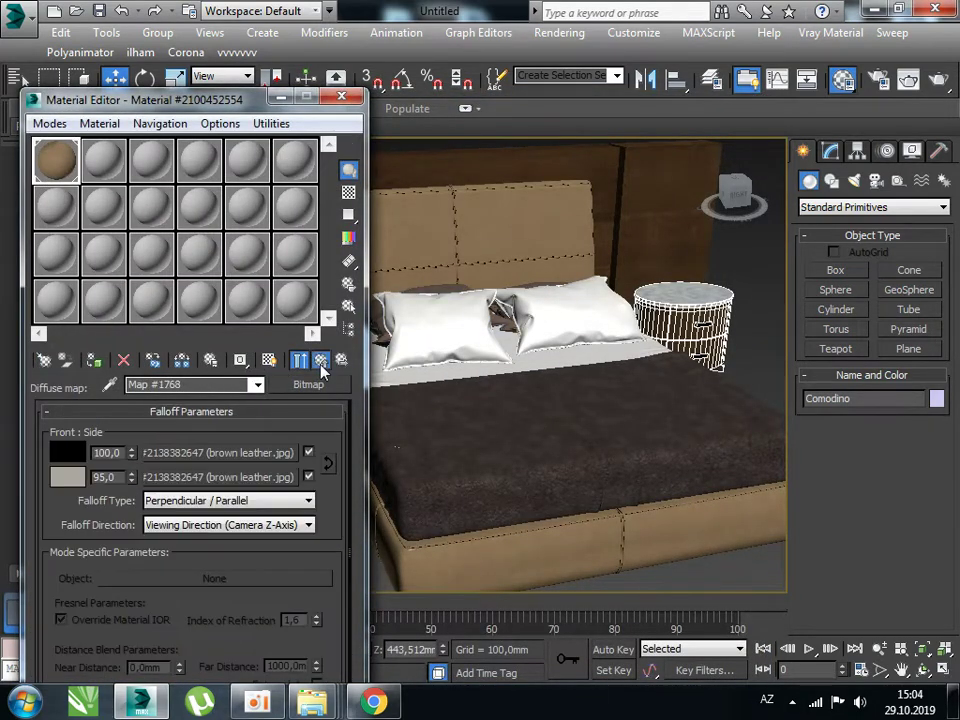
click(268, 479)
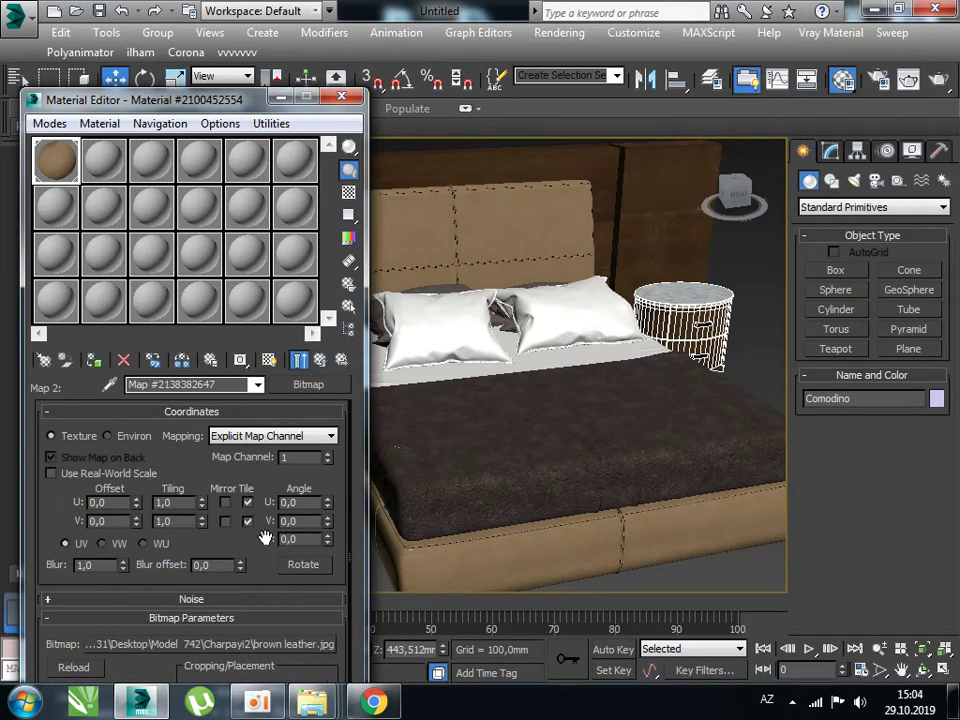
click(257, 644)
double_click(461, 268)
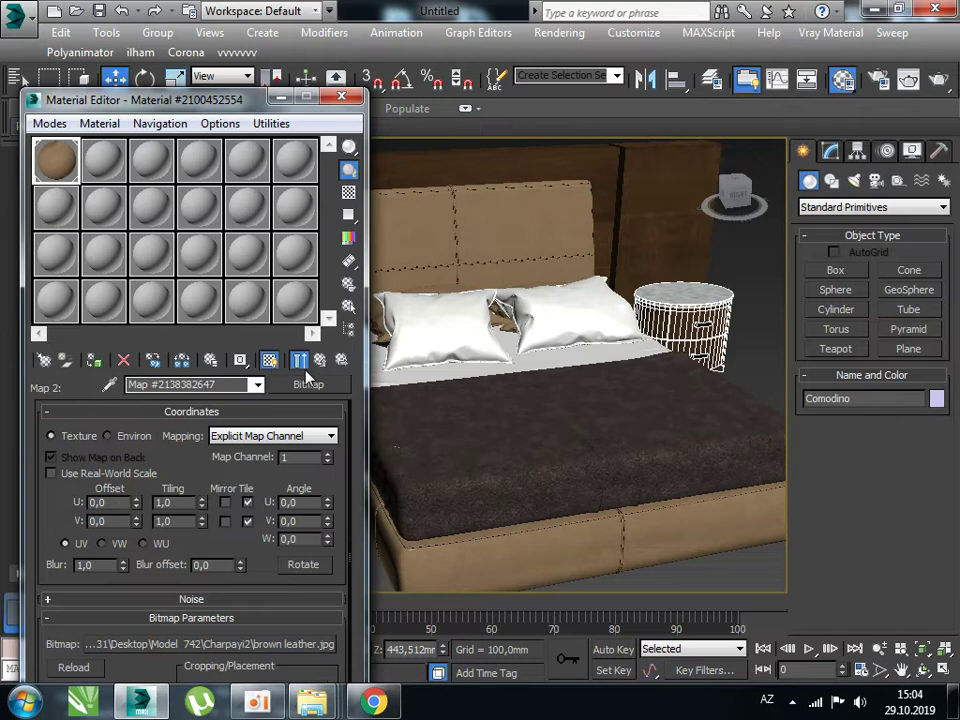
click(270, 362)
middle_drag(686, 392, 560, 404)
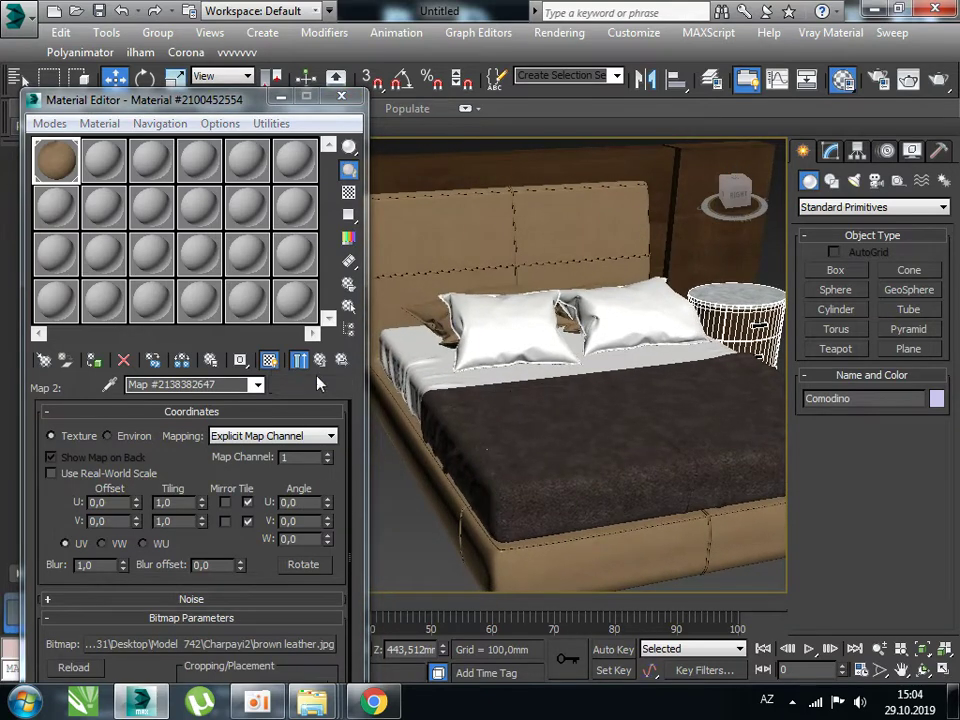
click(302, 360)
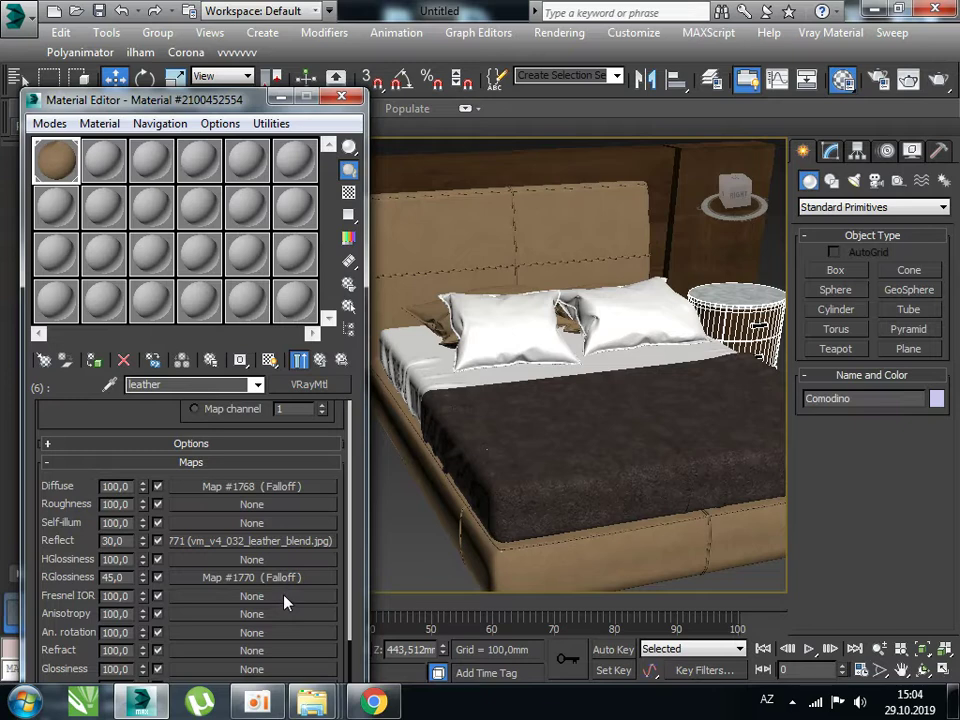
- Relink both Diffuse Falloff maps to dark brown leather.jpg and return to the Multi/Sub-Object material
scroll(62, 551, down, 1)
mouse_move(62, 551)
mouse_down()
mouse_move(86, 360)
mouse_move(92, 482)
mouse_up()
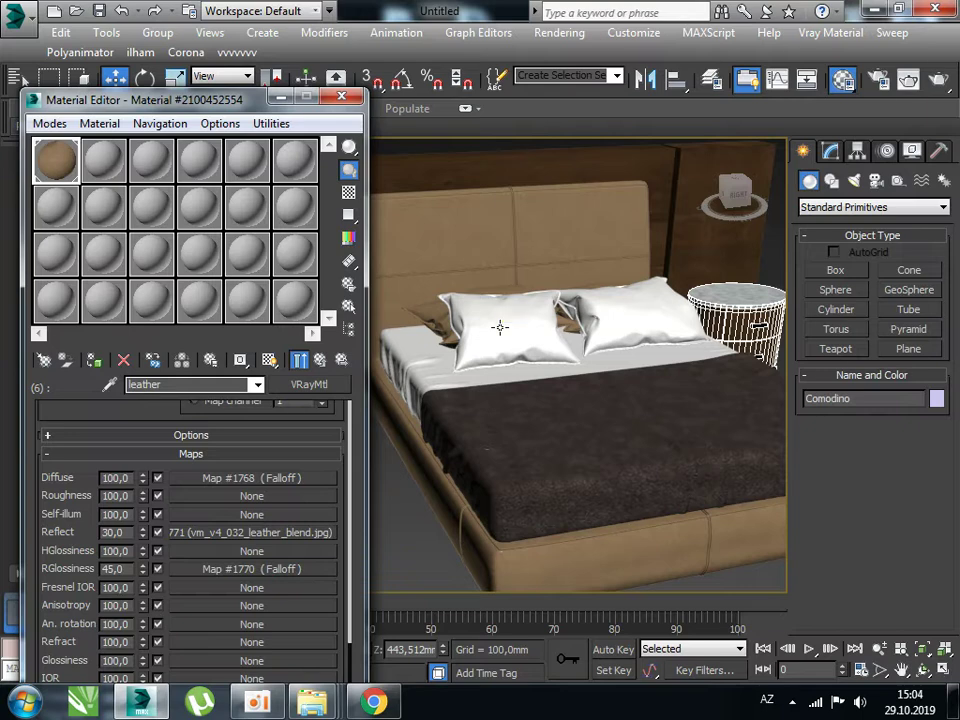
click(250, 478)
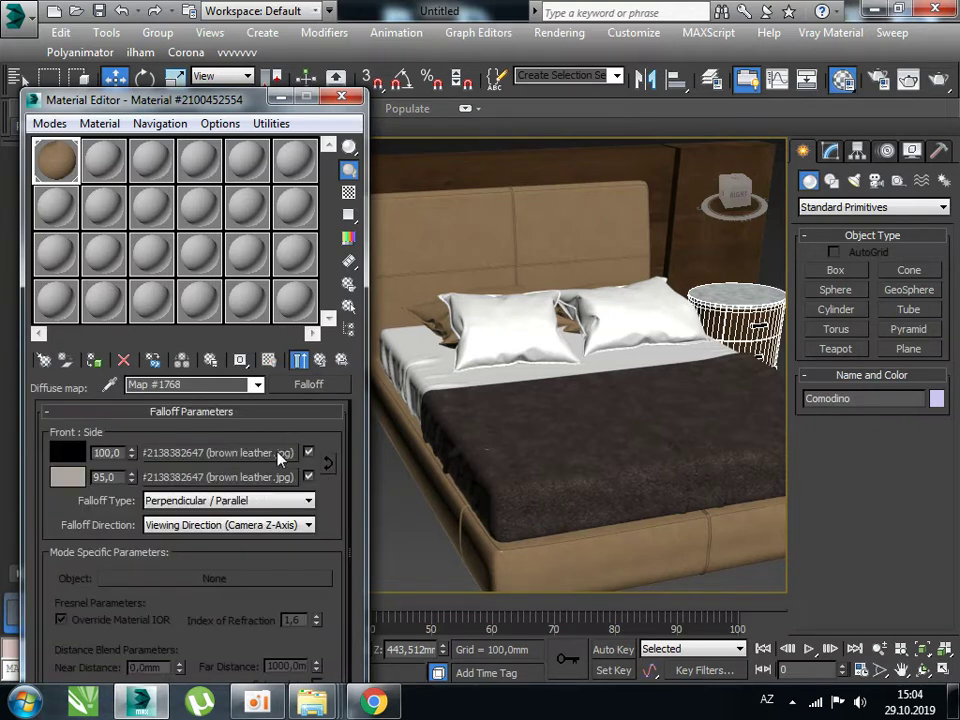
click(270, 391)
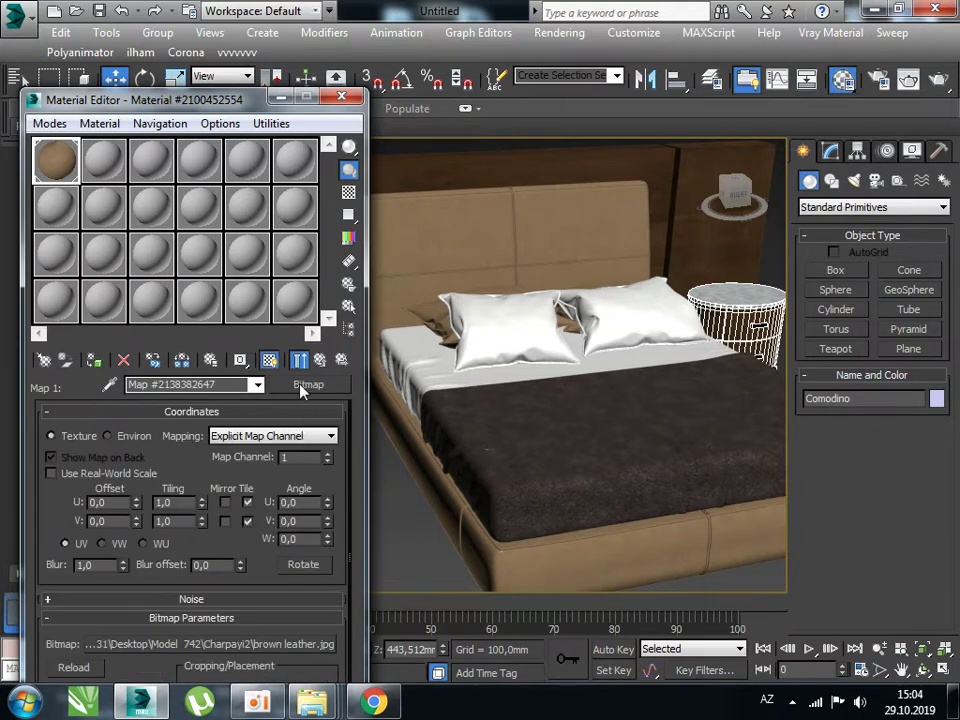
click(257, 644)
double_click(660, 242)
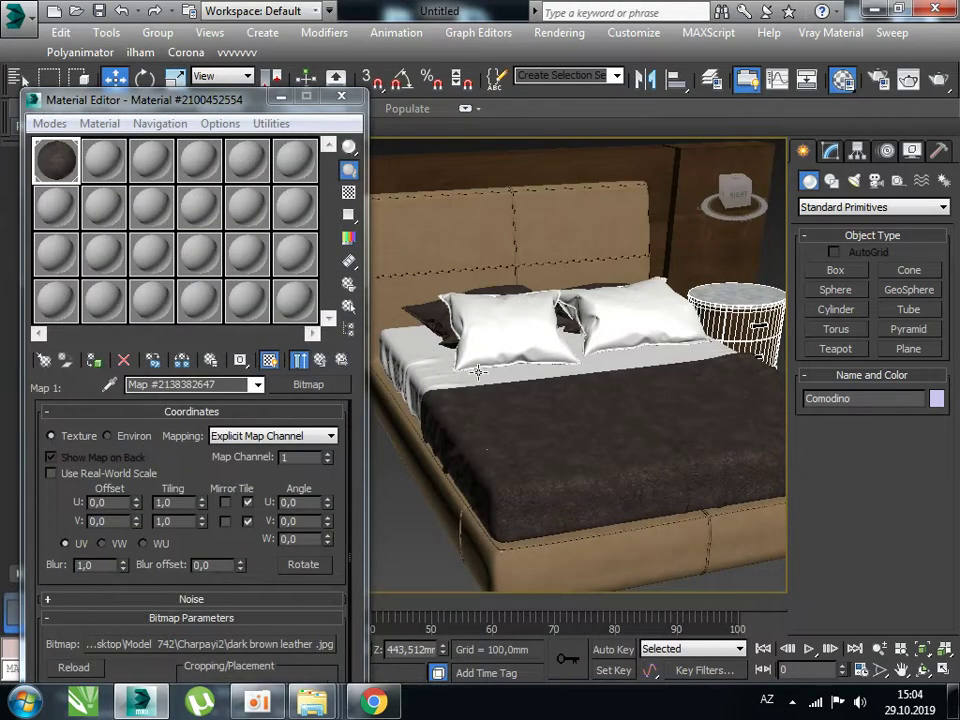
click(320, 361)
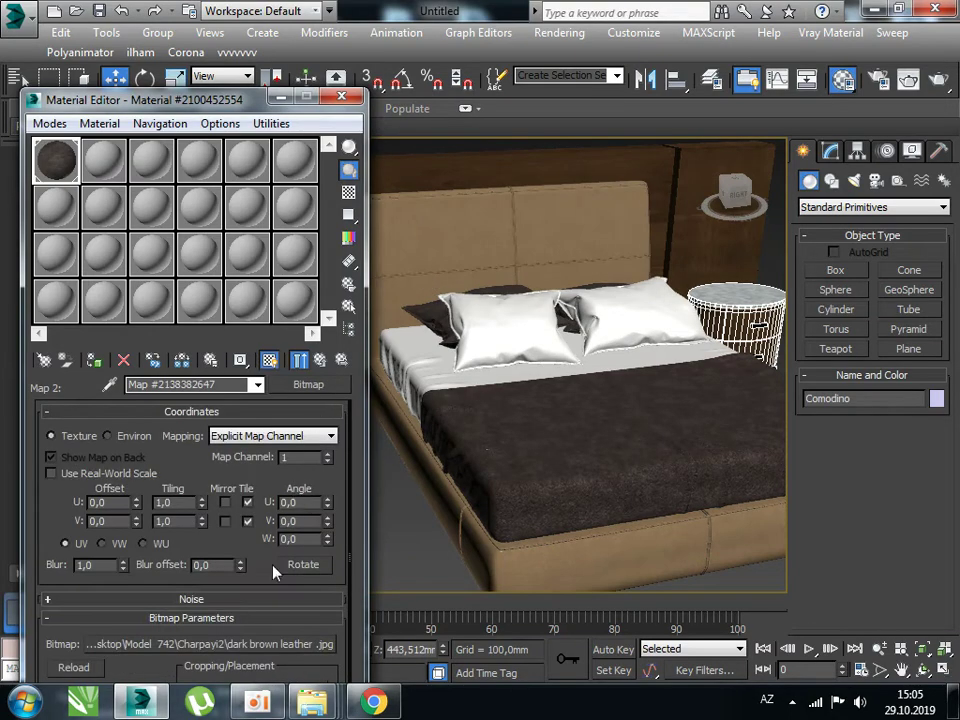
click(262, 647)
double_click(658, 220)
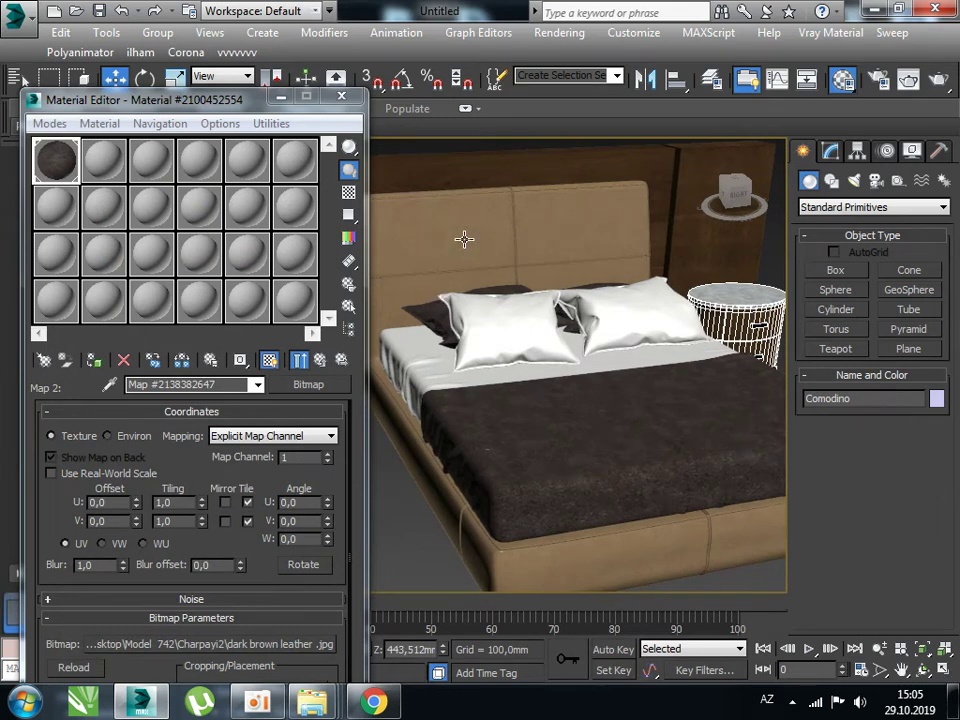
click(320, 360)
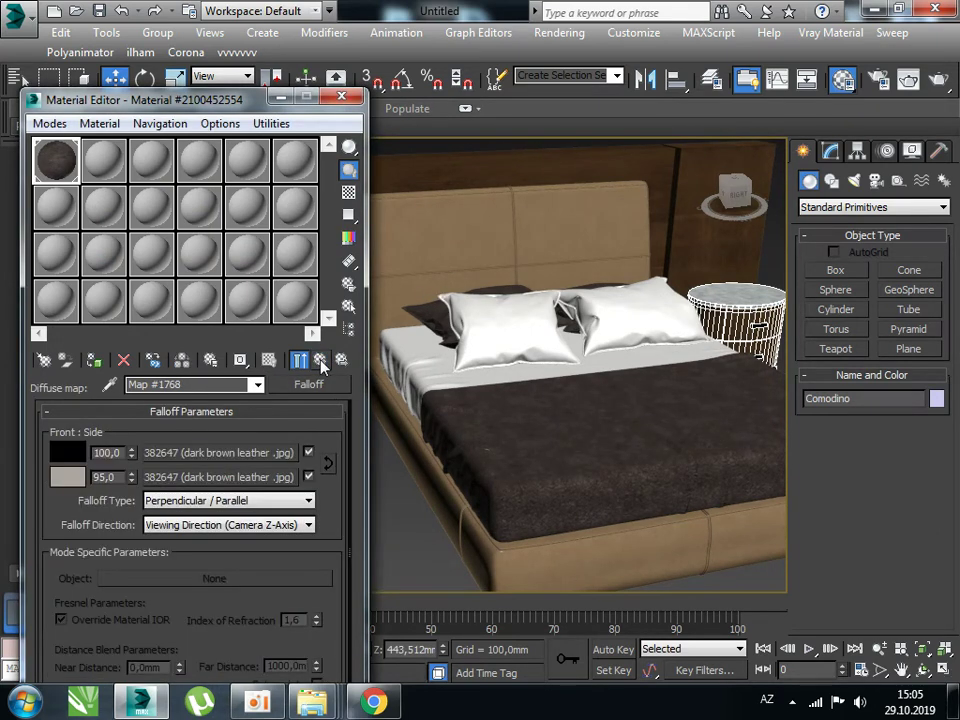
click(320, 360)
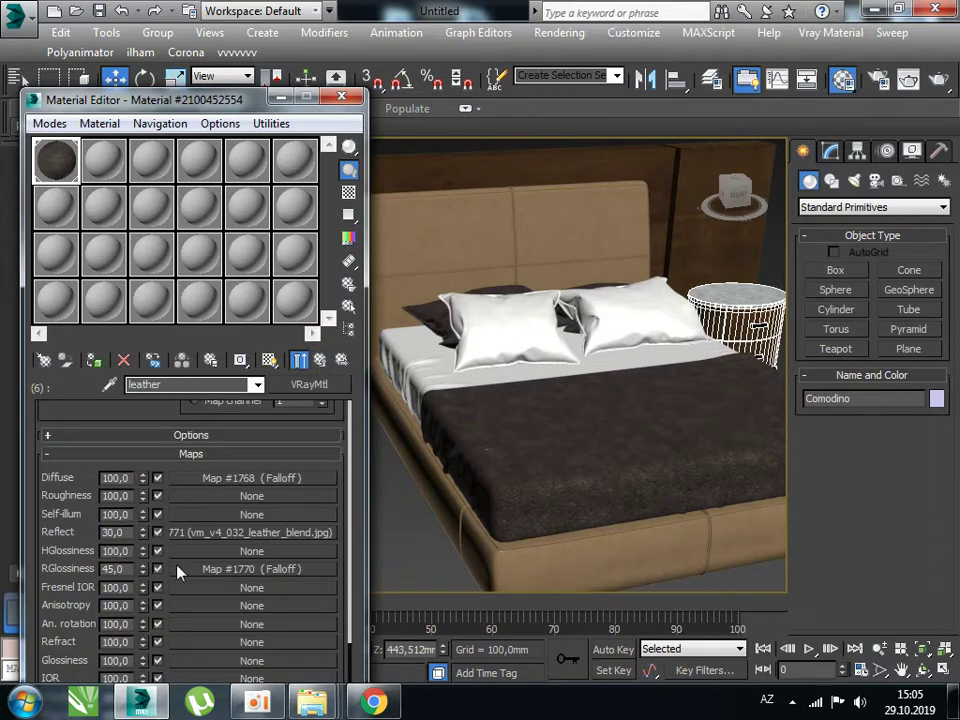
click(321, 362)
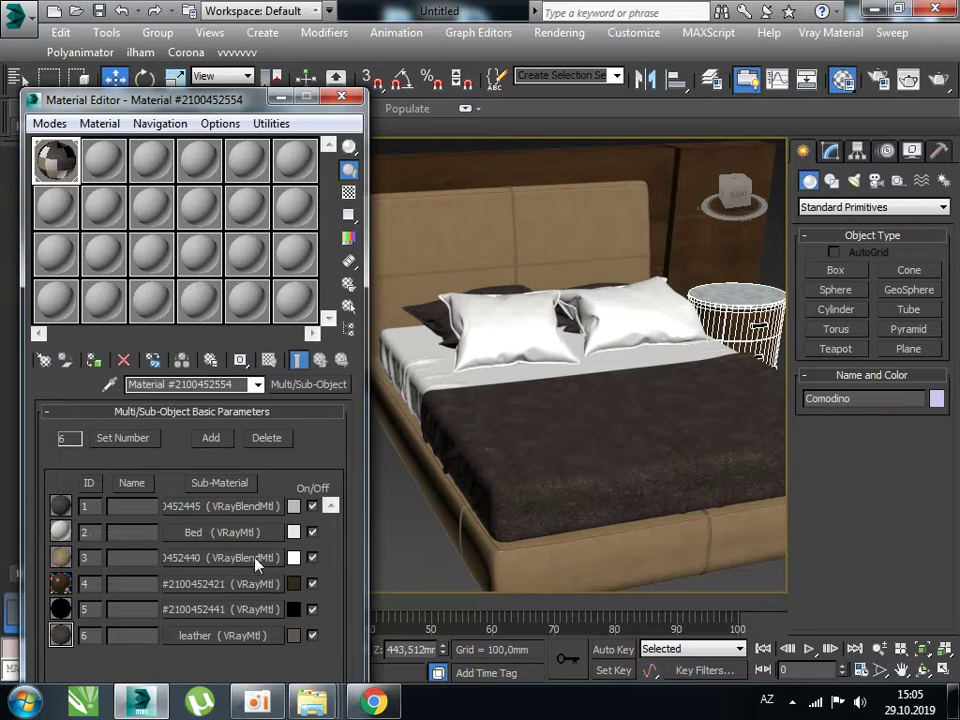
- Open sub-material 1's base diffuse bitmap and try brown leather, then 4_3_1_d as its image
click(216, 507)
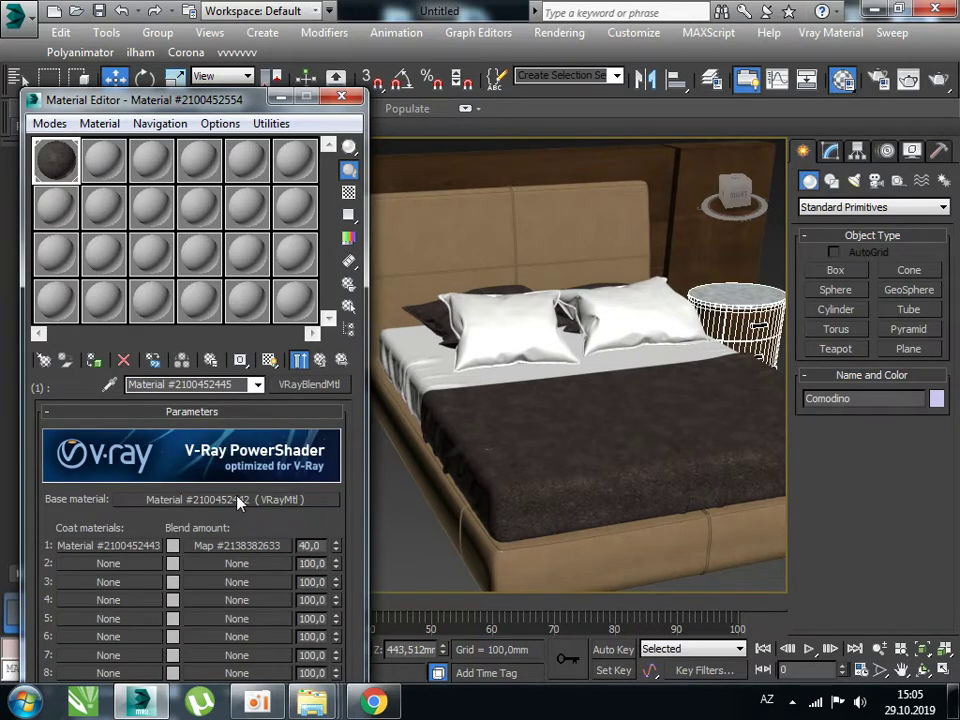
click(220, 500)
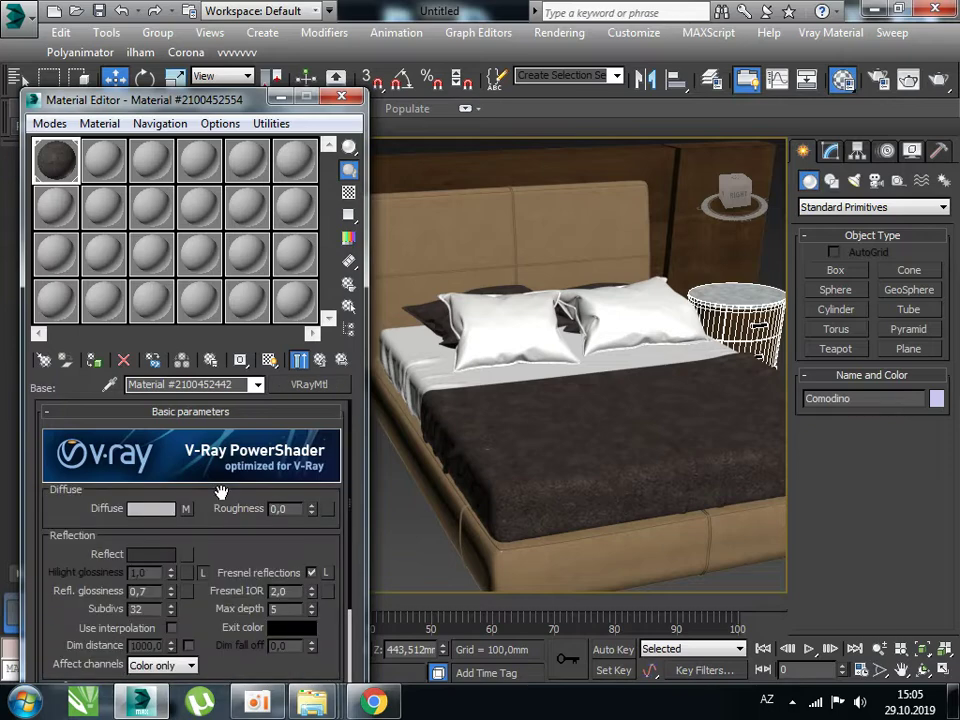
click(186, 509)
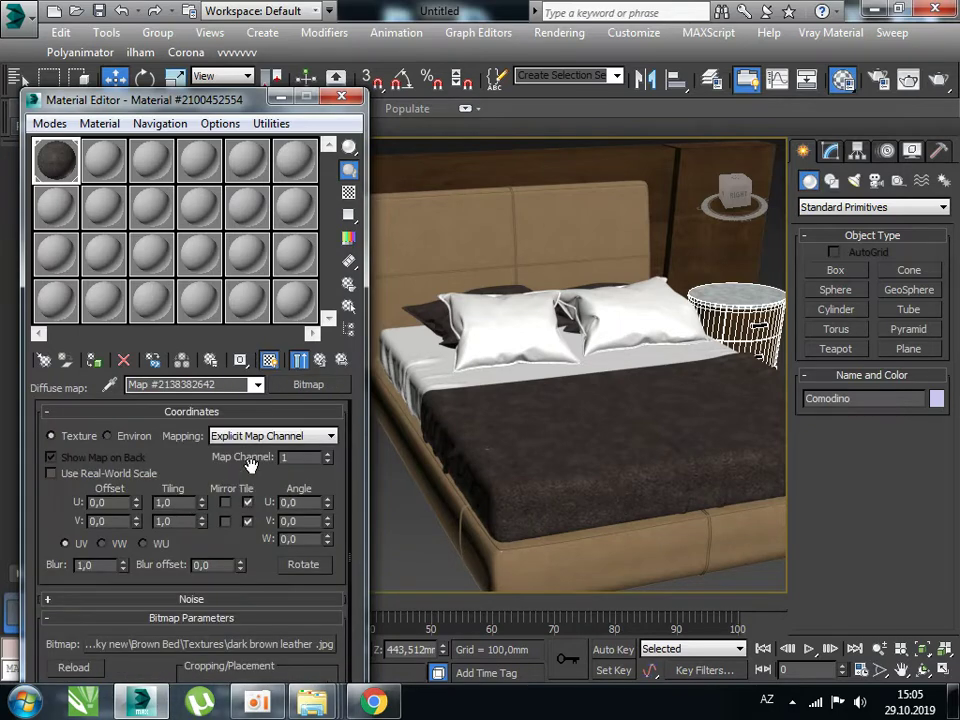
click(283, 645)
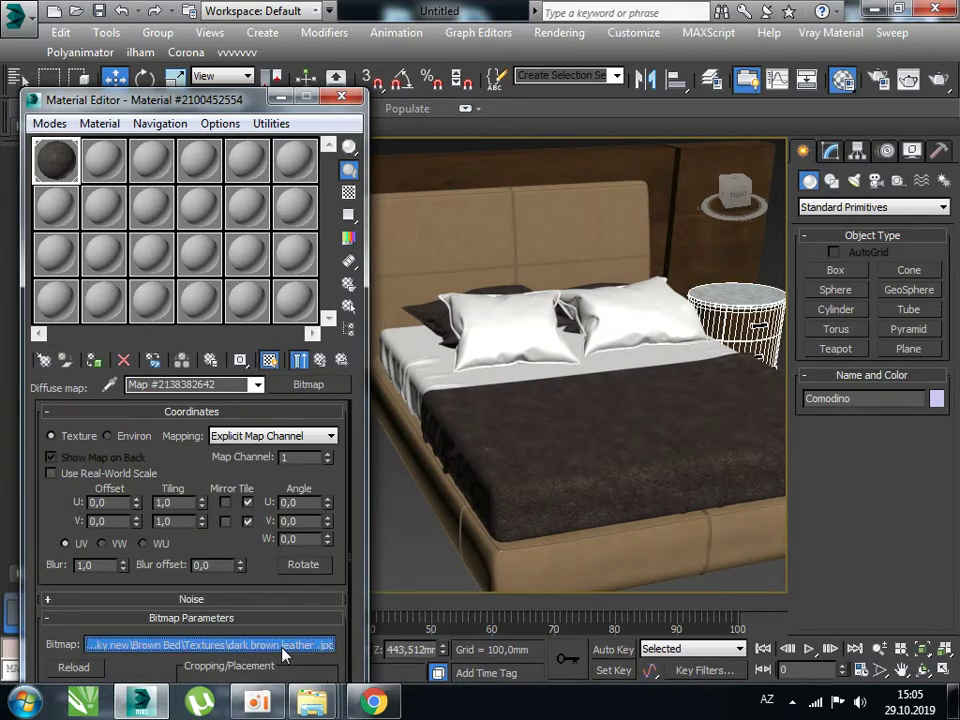
double_click(445, 275)
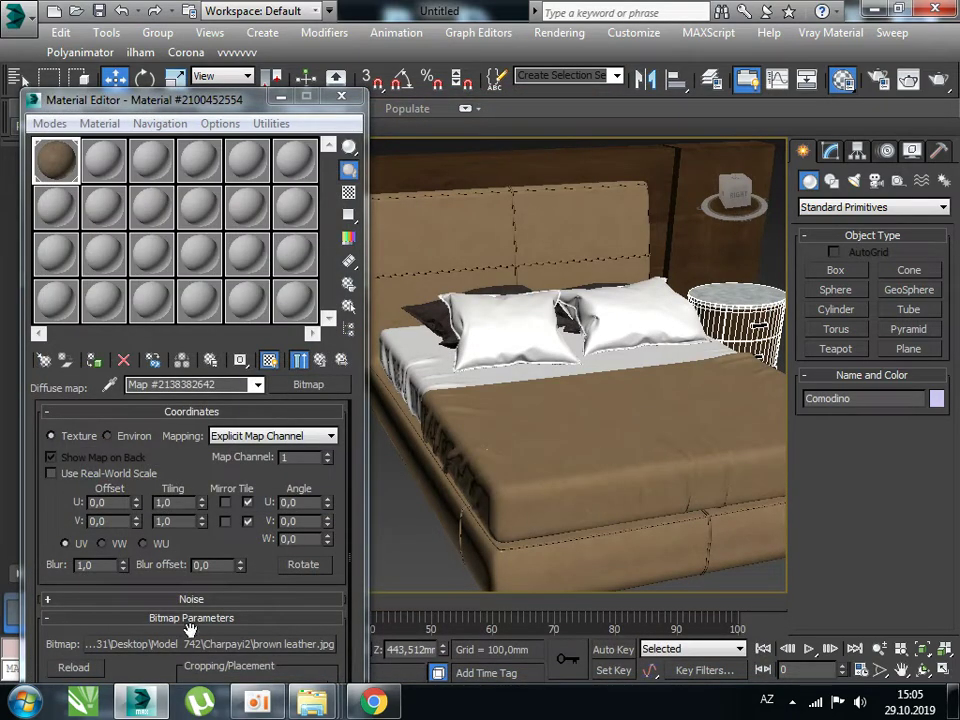
click(283, 645)
click(296, 243)
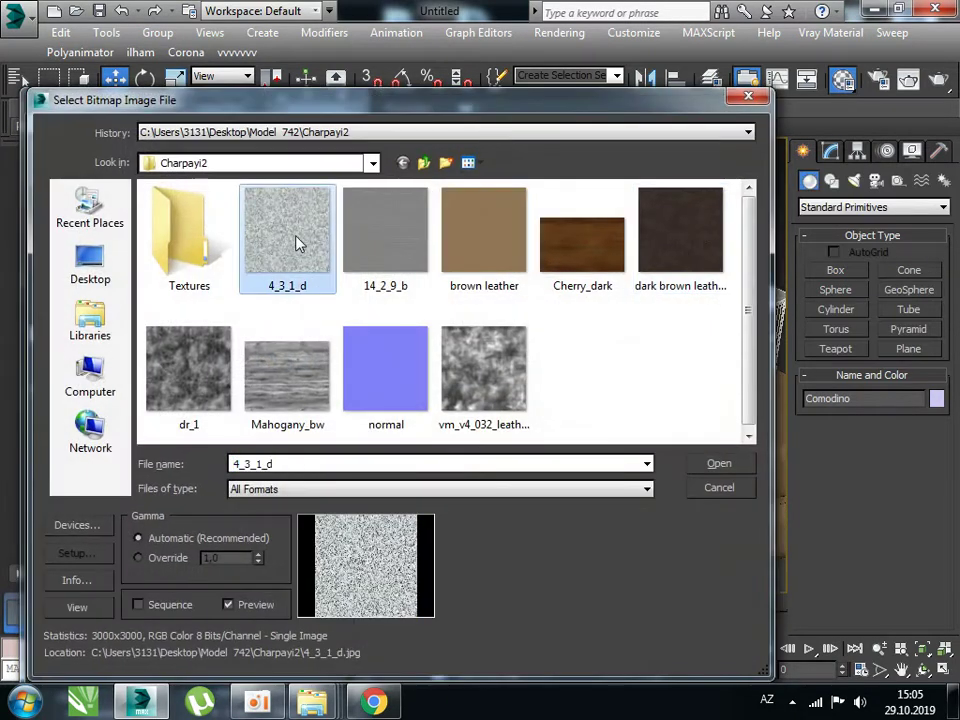
double_click(296, 243)
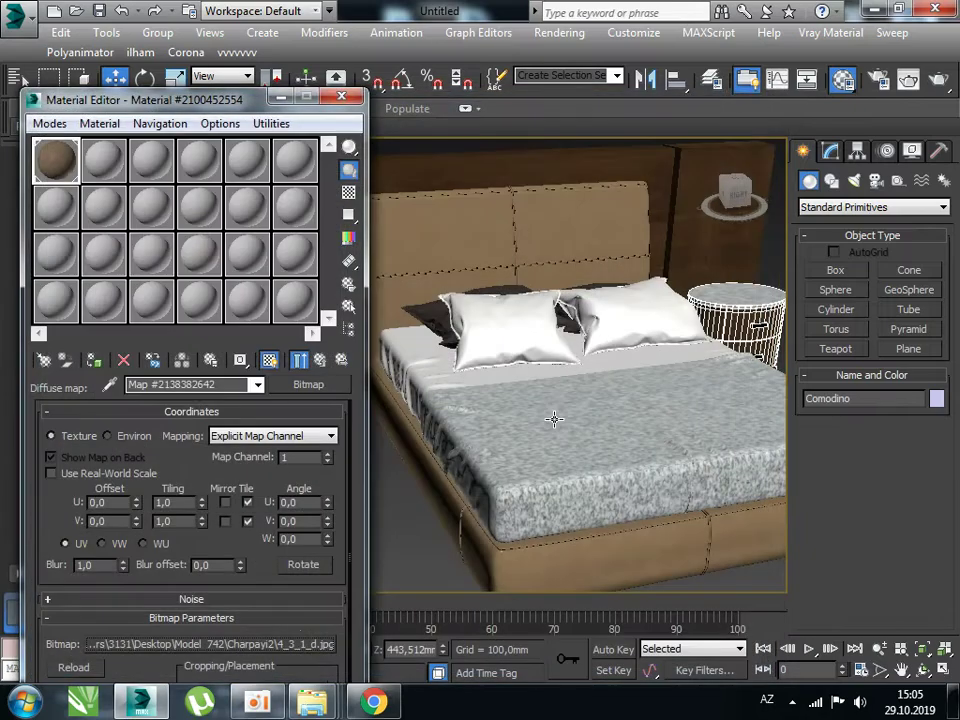
- Set the diffuse bitmap to dark brown leather.jpg and close the Material Editor
click(209, 643)
click(690, 250)
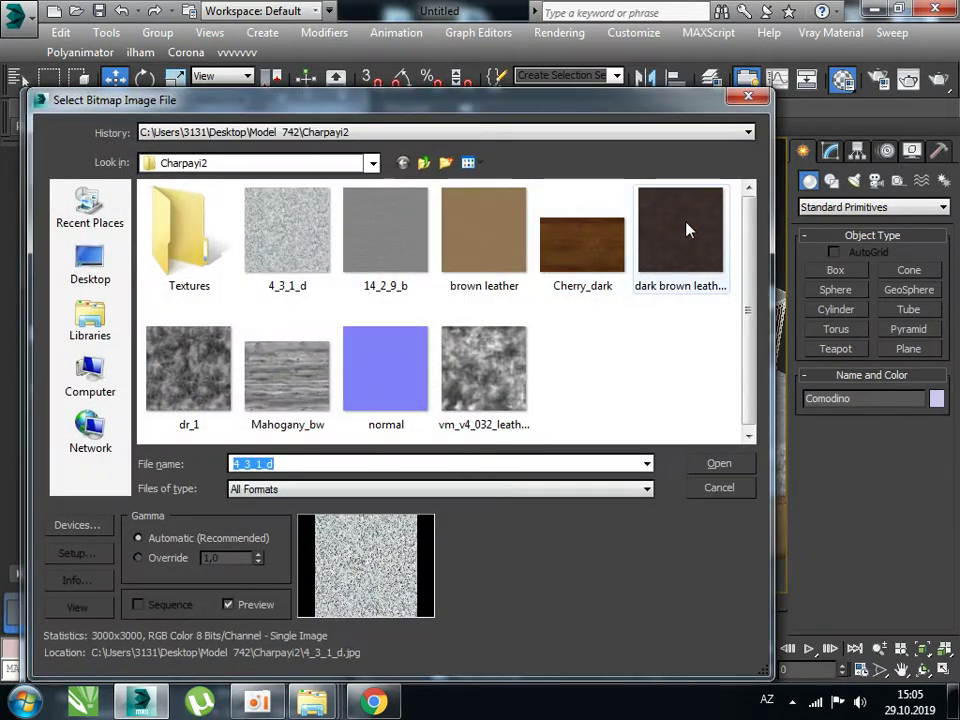
double_click(700, 275)
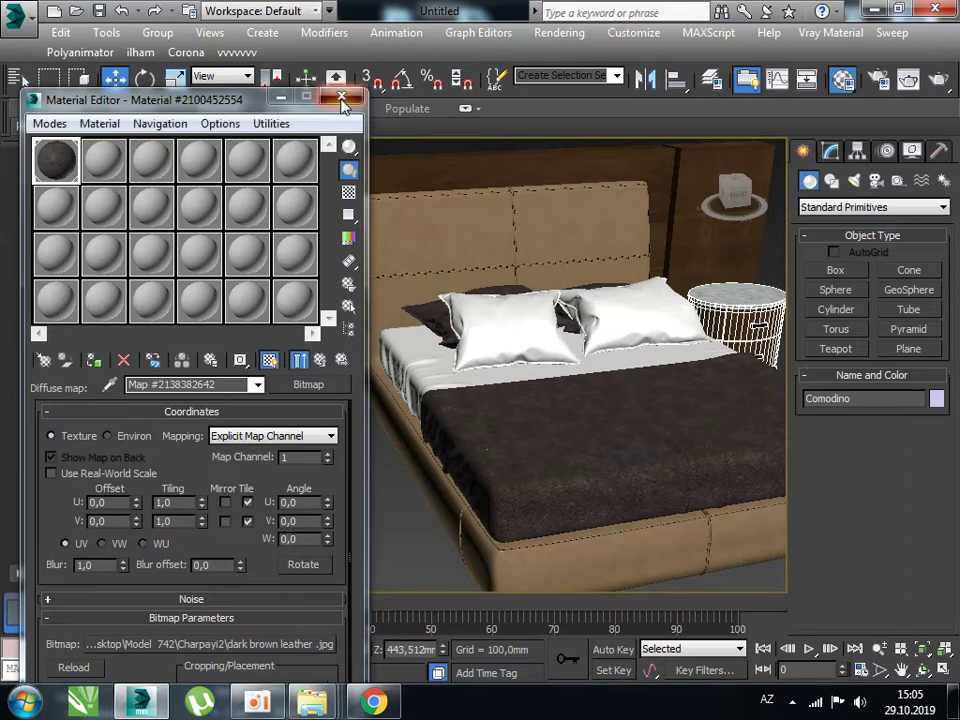
click(341, 97)
scroll(500, 303, down, 3)
scroll(497, 363, down, 2)
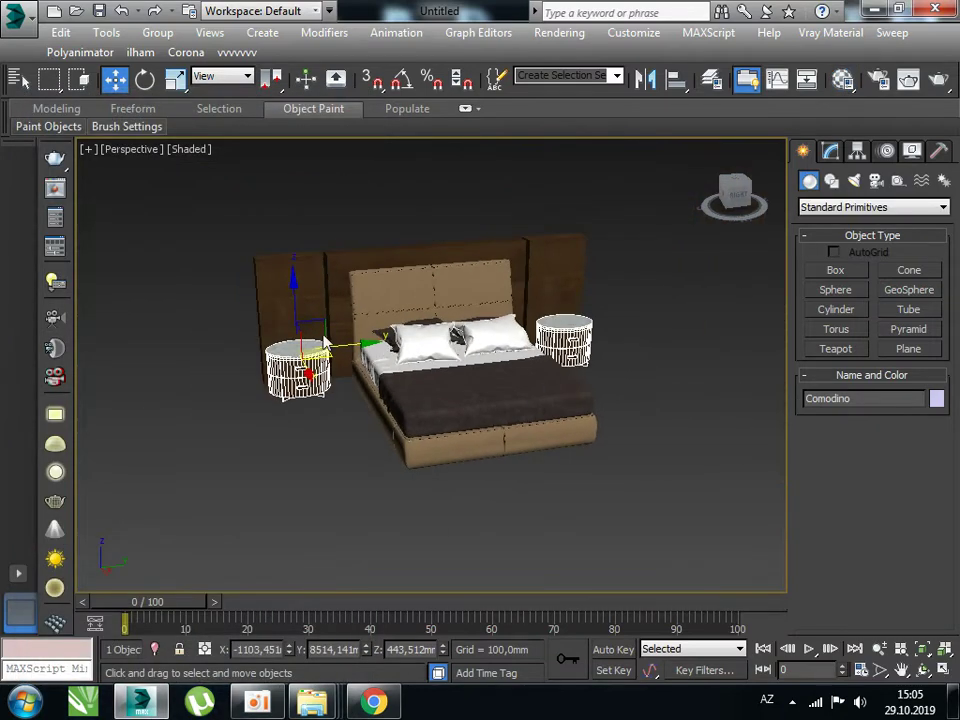
scroll(372, 345, up, 4)
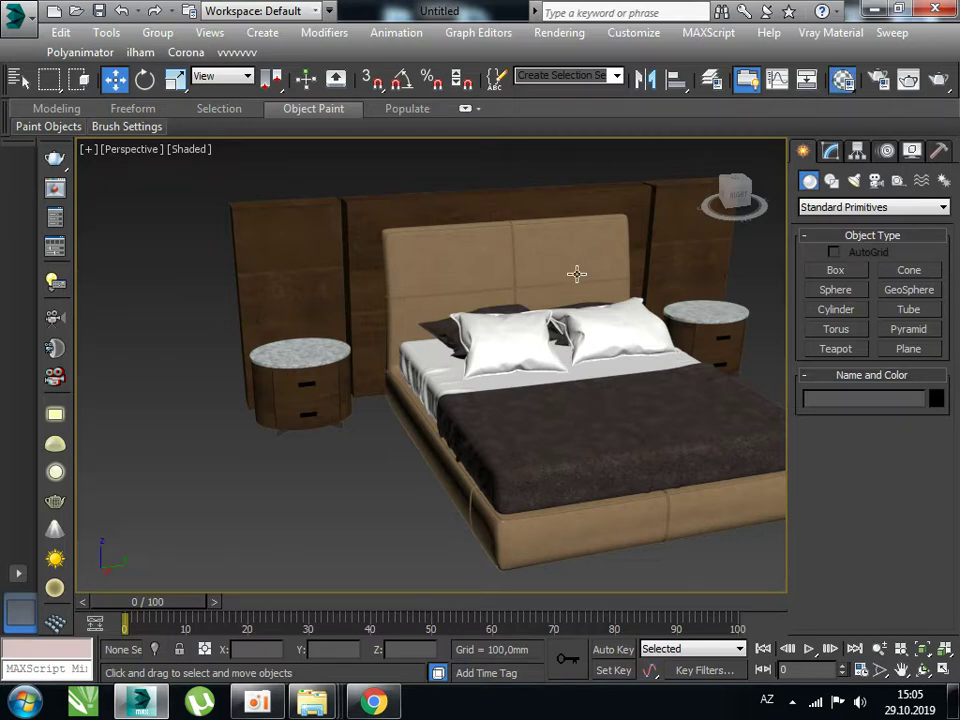
- Reopen the Material Editor and check which image file the diffuse bitmap uses
key(m)
click(299, 360)
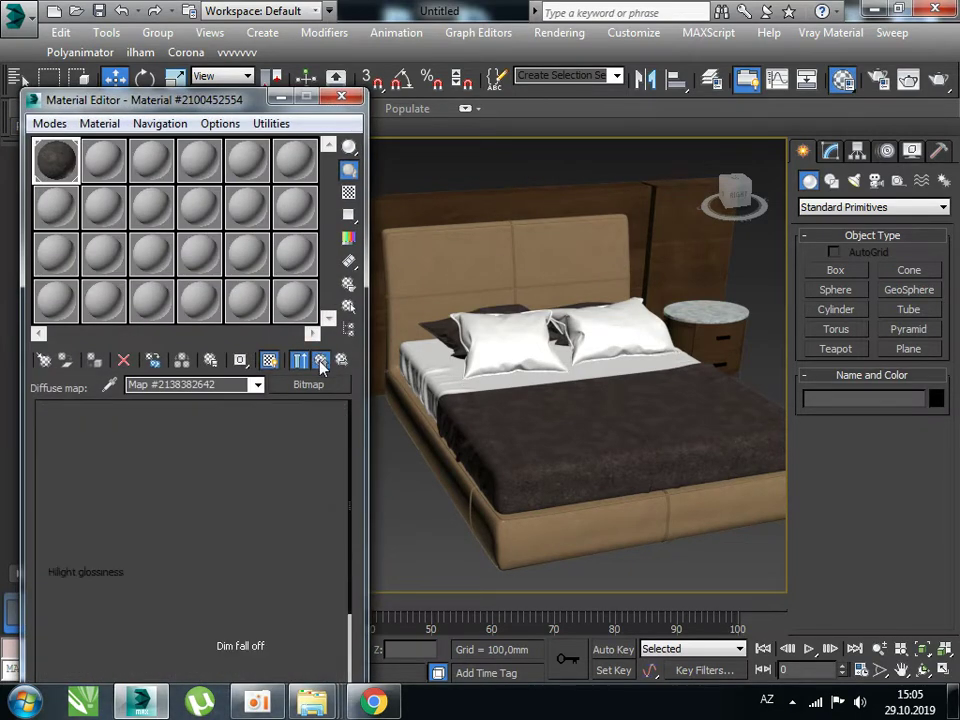
click(188, 388)
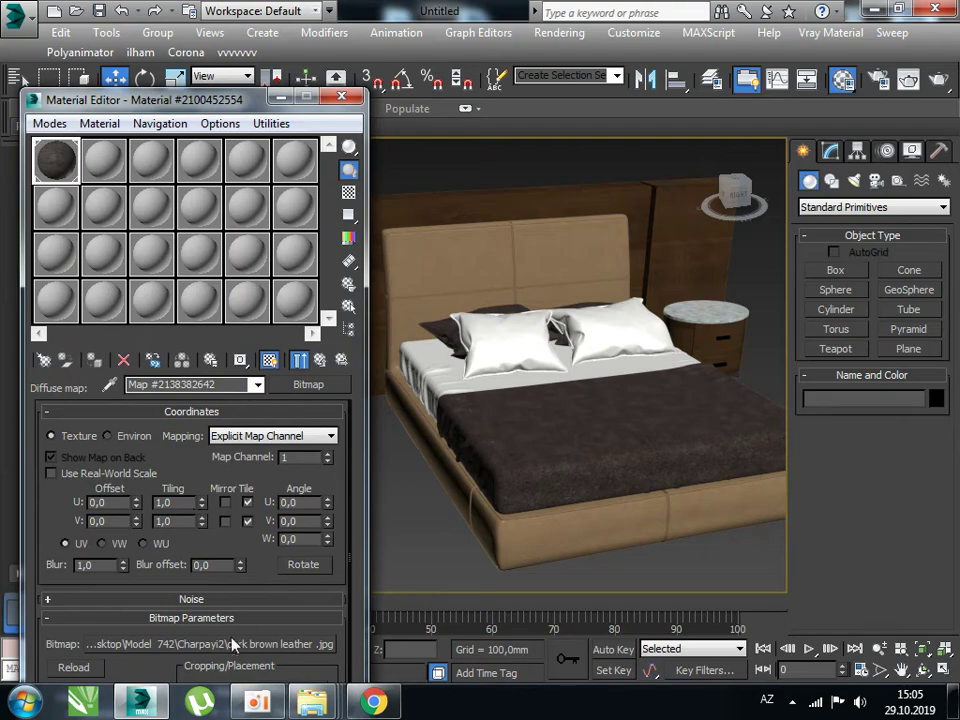
click(229, 644)
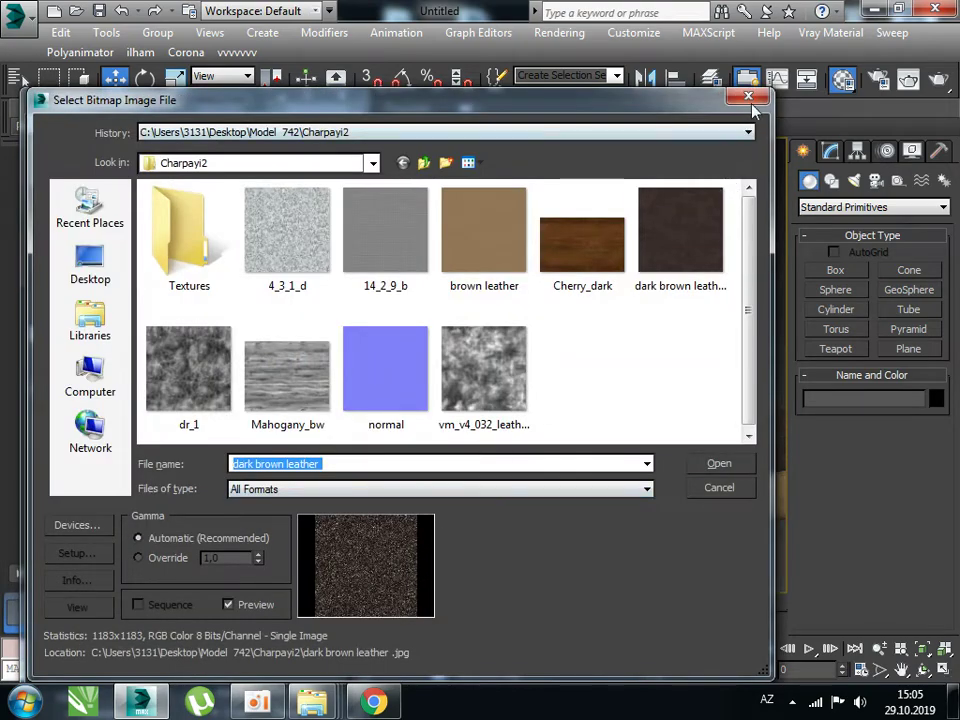
key(Return)
- Set the base VRayMtl reflection Subdivs to 8 and Refl. glossiness to 0,9, then close the editor
click(319, 360)
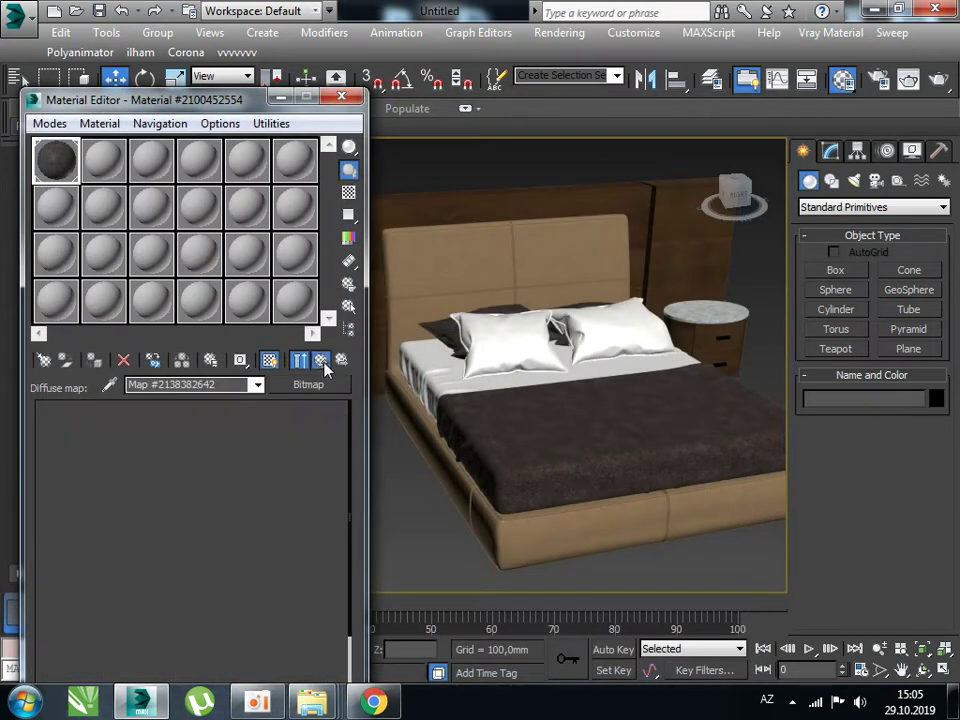
double_click(148, 608)
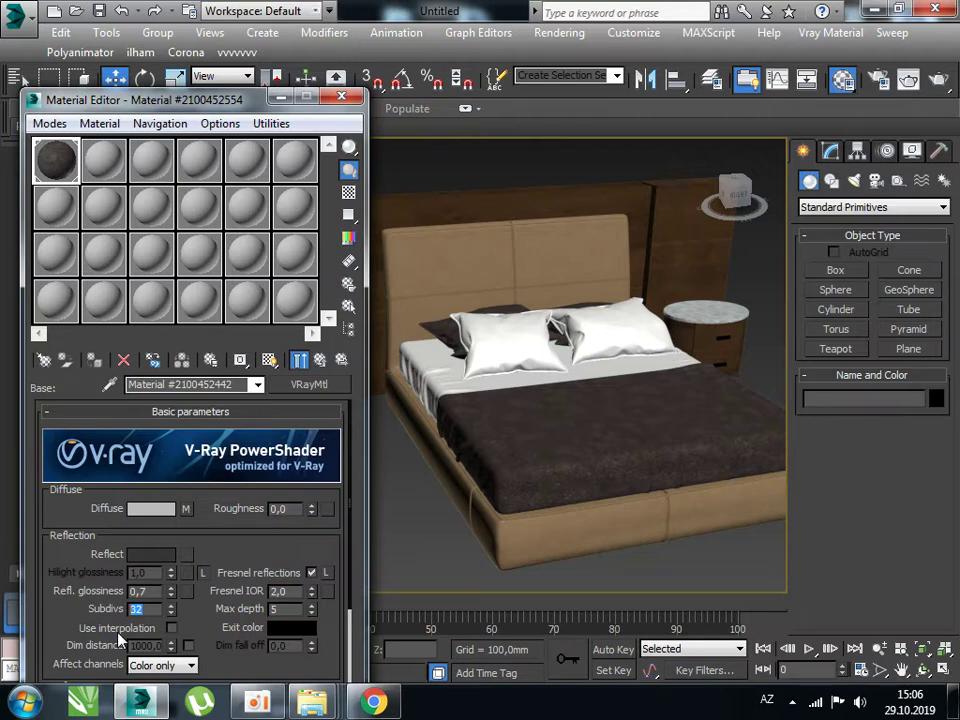
text(8)
double_click(148, 591)
text(0,9)
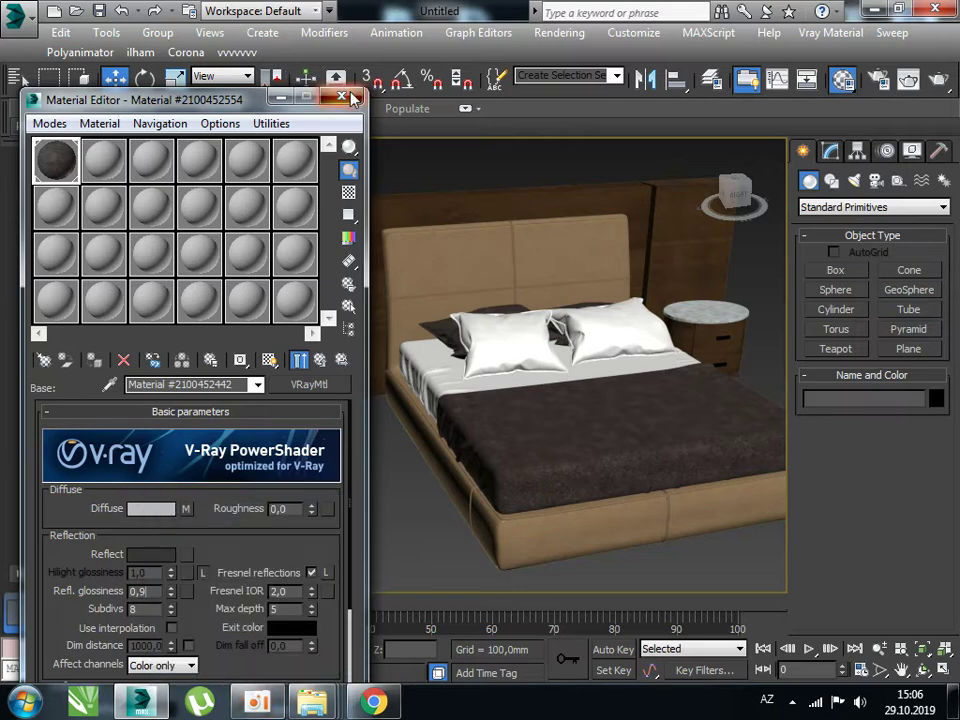
key(m)
click(18, 15)
- Reset 3ds Max to an empty scene without saving the current one
click(66, 133)
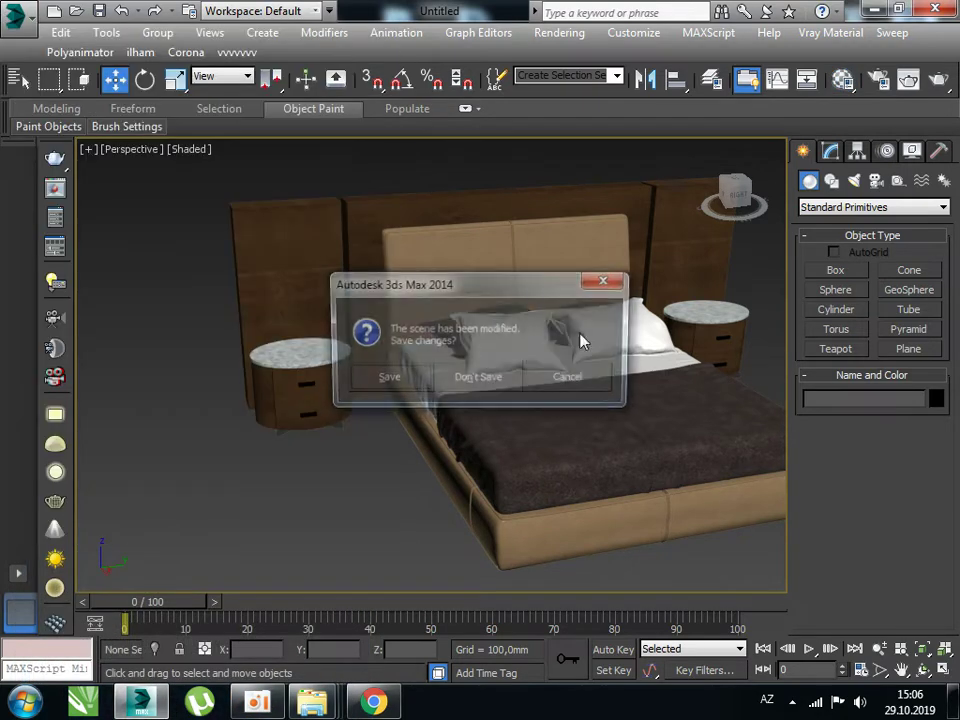
click(478, 394)
click(424, 381)
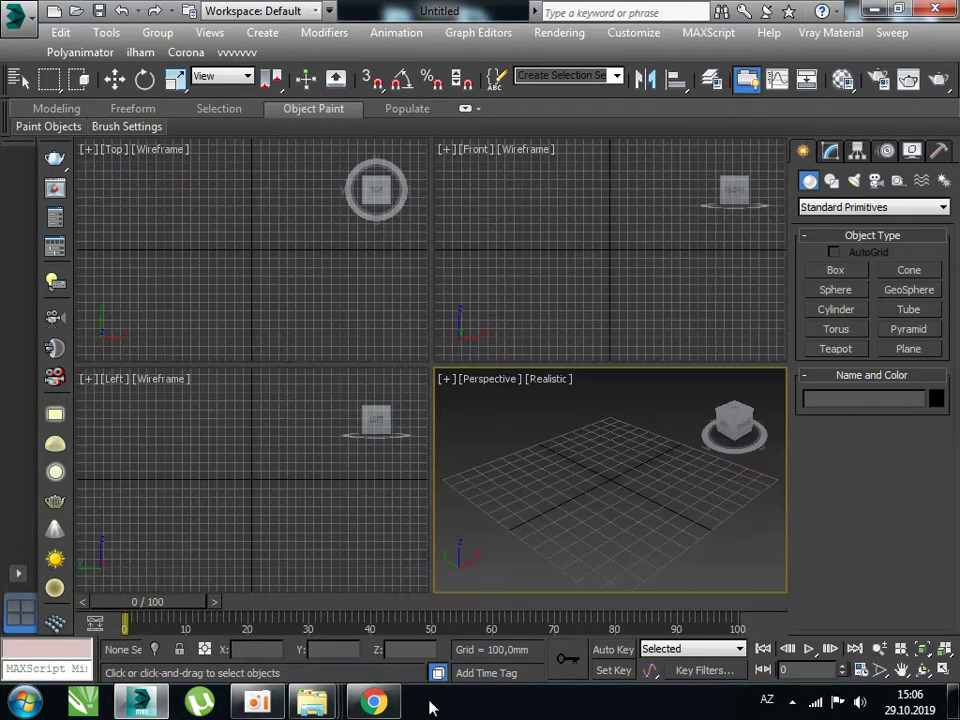
- In Explorer, look through Model 742's Charpayi and Charpayi2 folders, ending back in Charpayi
mouse_move(312, 702)
click(681, 606)
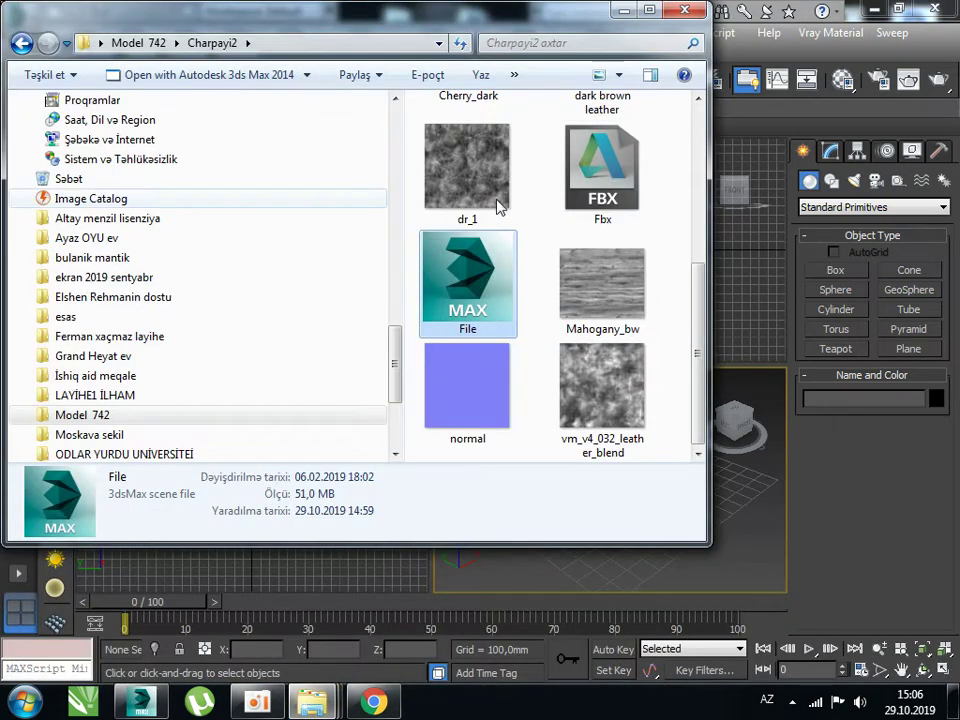
click(22, 45)
double_click(466, 130)
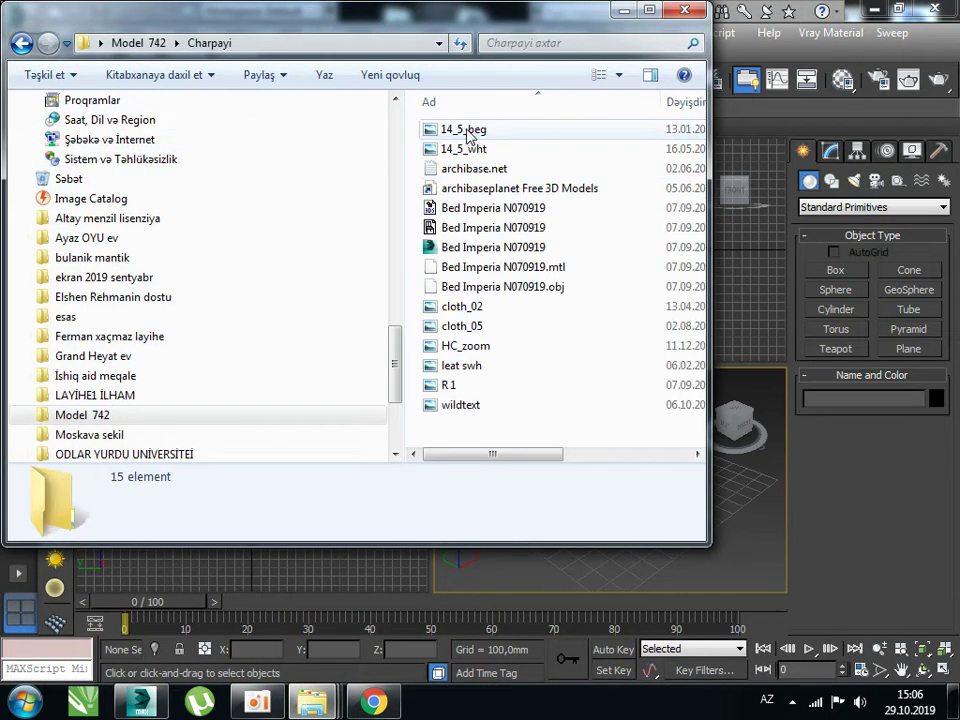
click(22, 43)
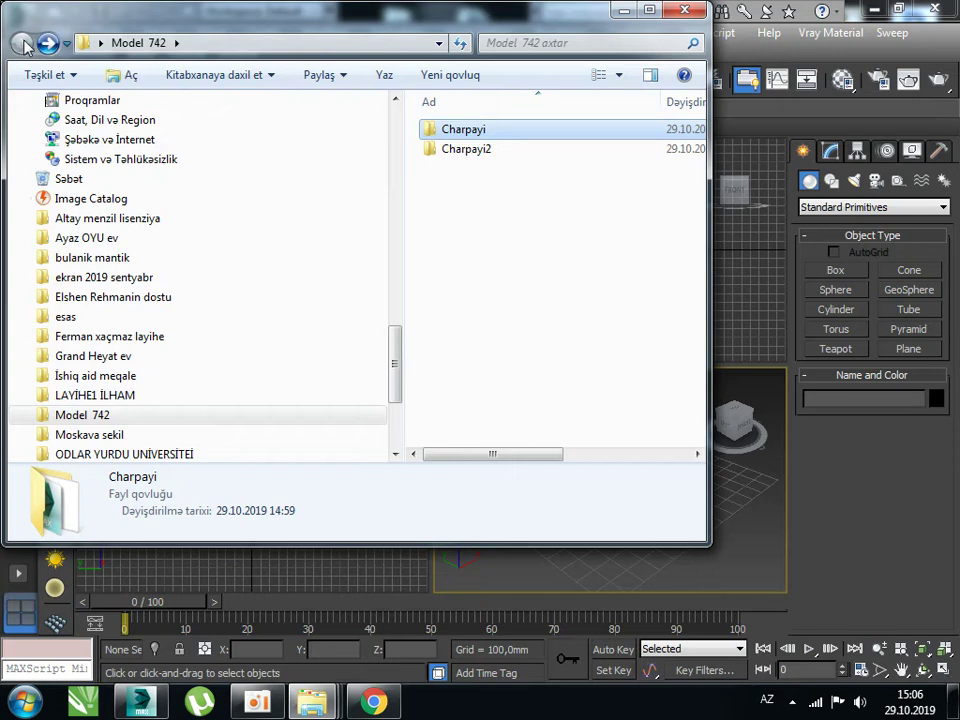
double_click(461, 149)
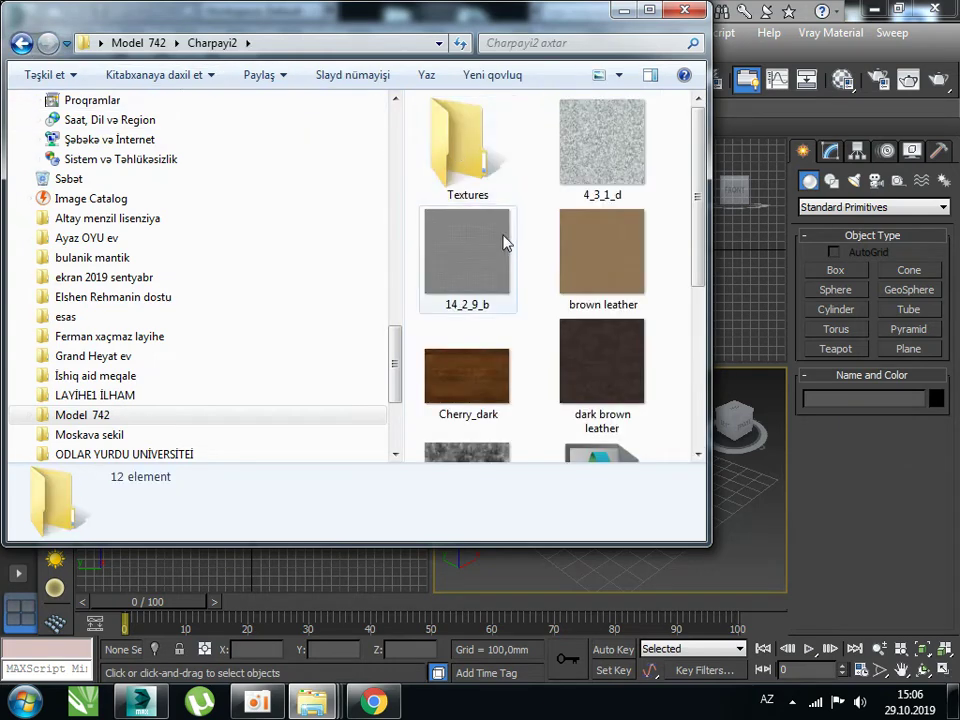
scroll(517, 260, down, 2)
scroll(517, 262, down, 1)
scroll(514, 268, up, 3)
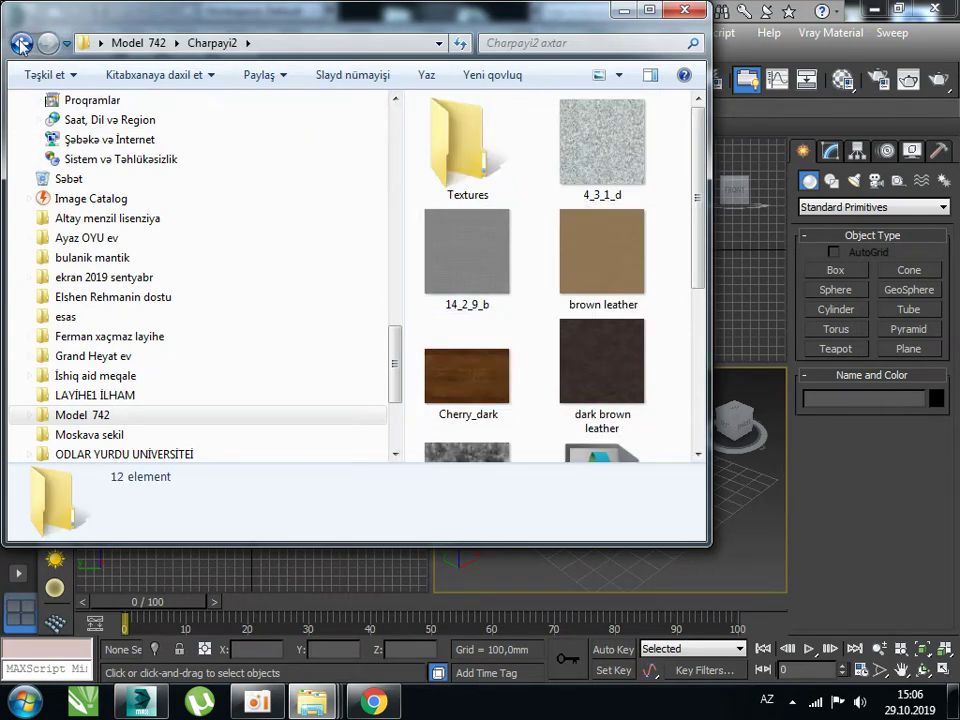
click(22, 43)
double_click(490, 131)
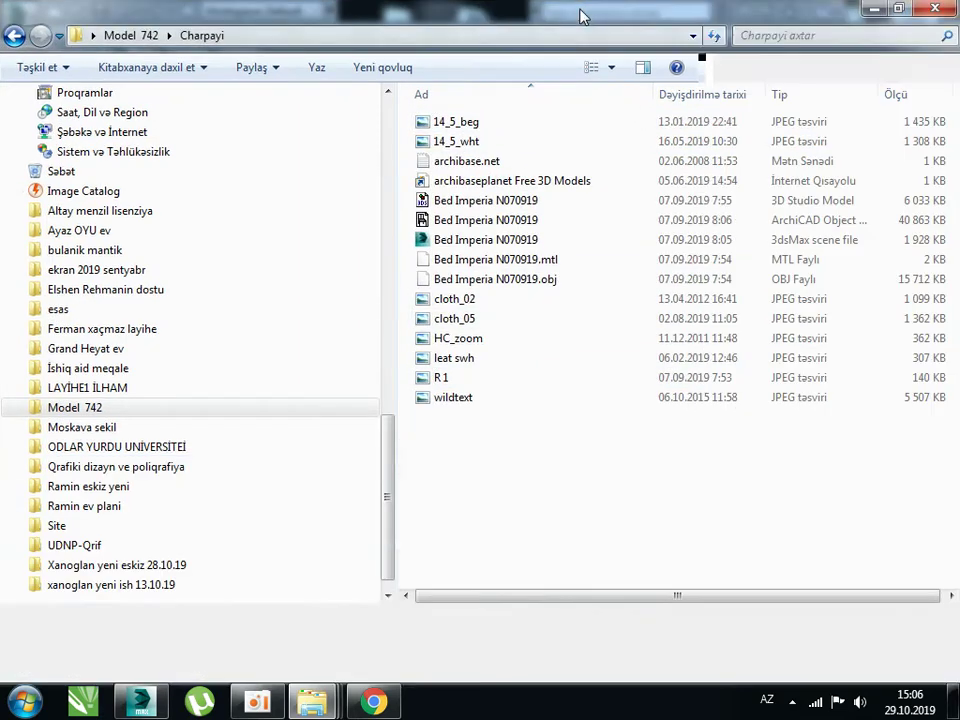
- Maximize the Charpayi folder in Large Icons view and drag Bed Imperia N070919.max into the viewport
double_click(438, 12)
click(873, 67)
click(858, 56)
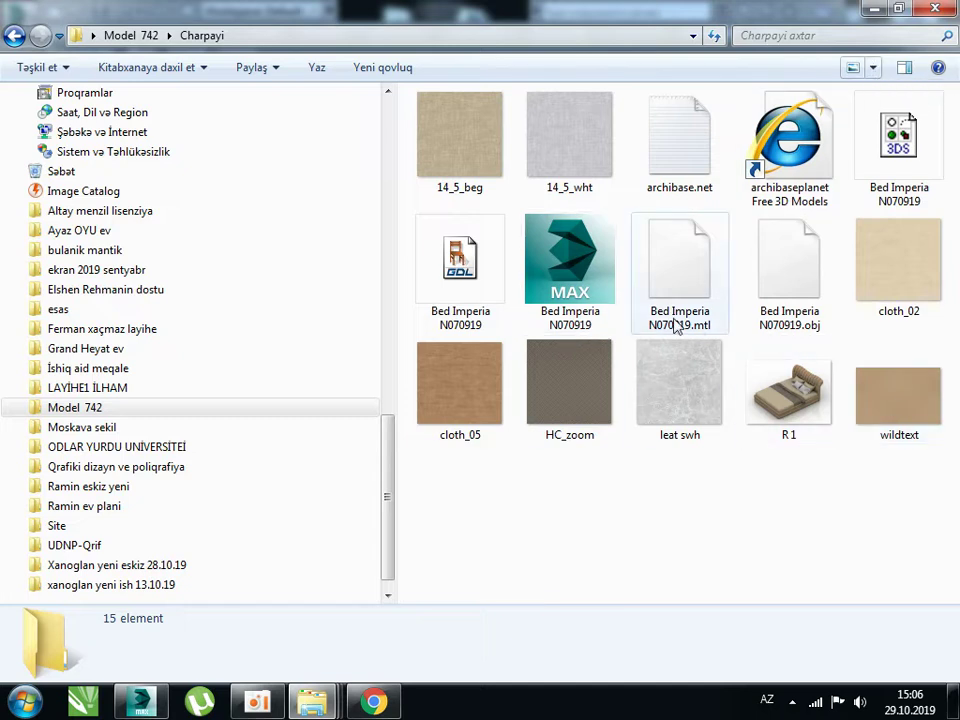
click(604, 261)
drag(599, 276, 614, 479)
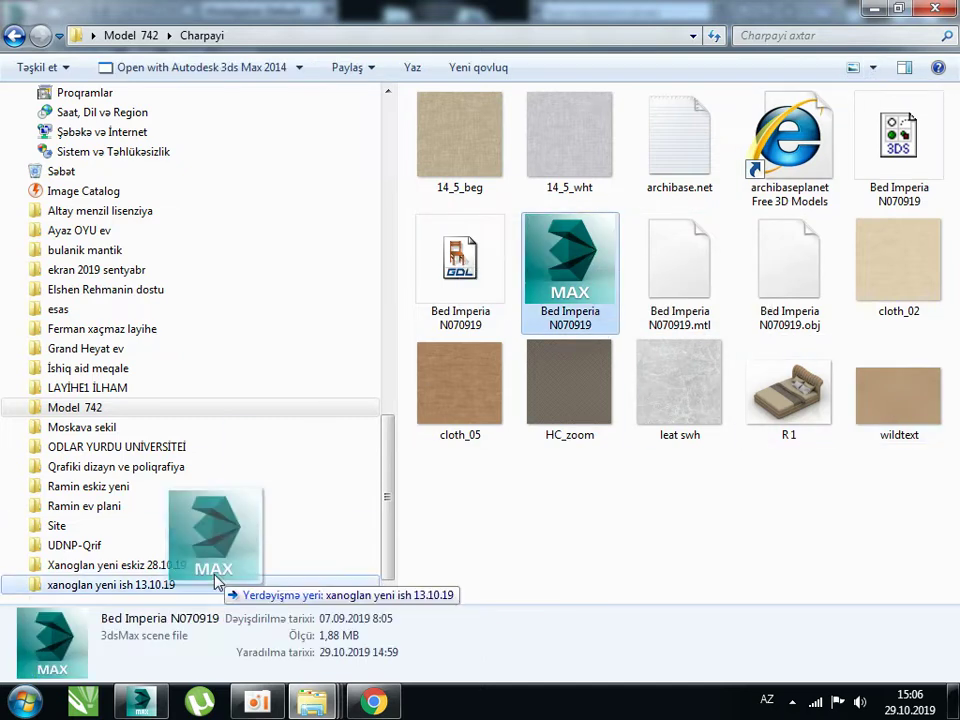
- Merge the dropped Bed Imperia file, frame the mattress, then box-select and delete it
click(645, 511)
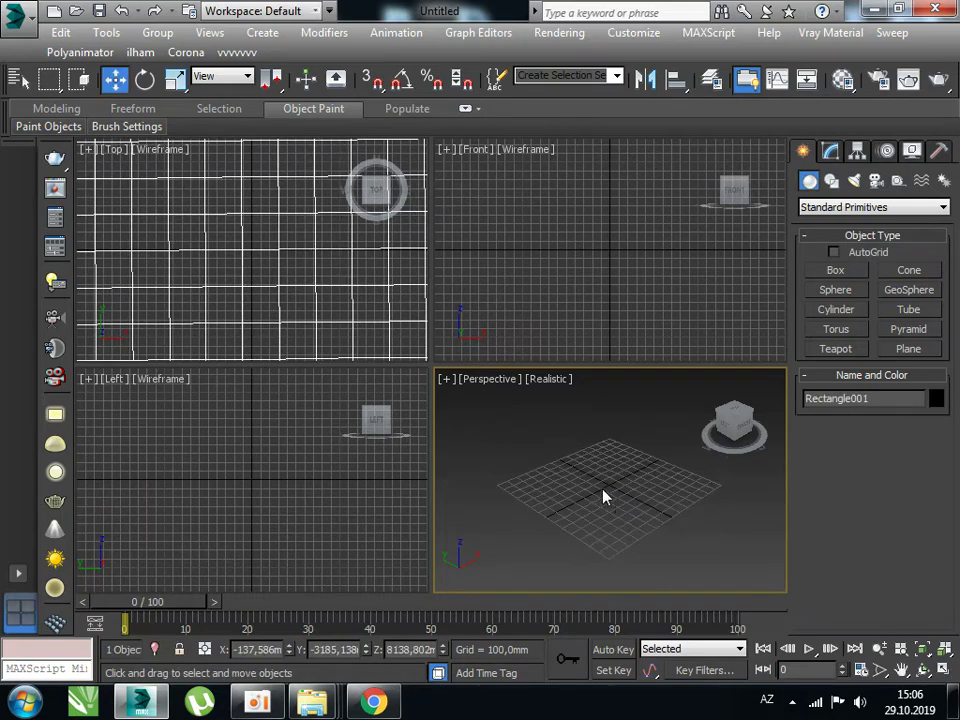
key(z)
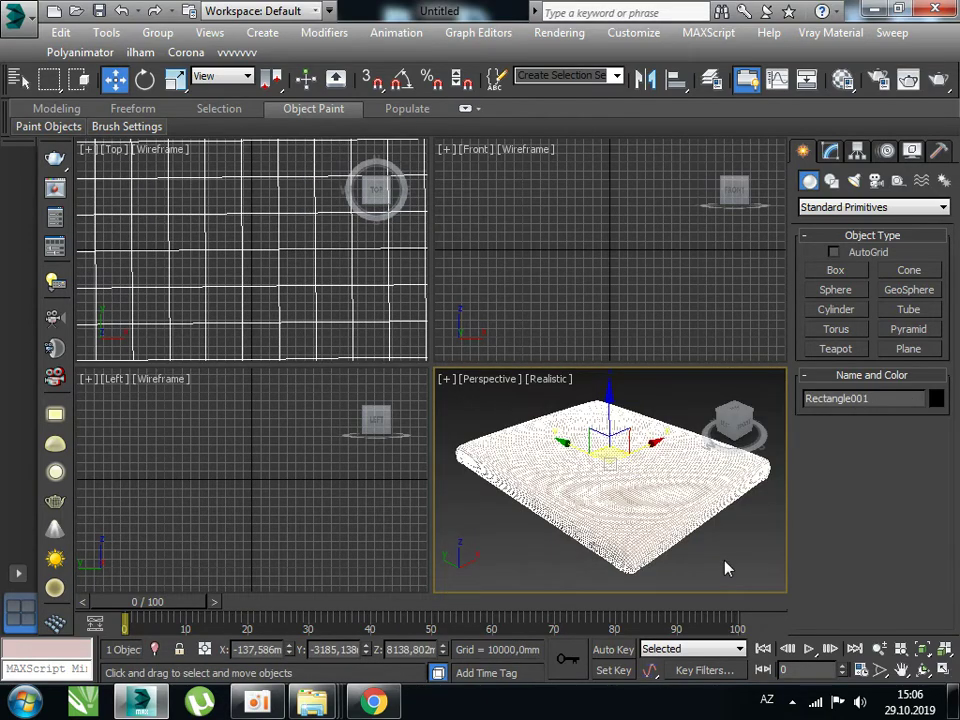
click(724, 568)
mouse_move(563, 480)
alt+middle_down()
mouse_move(659, 541)
mouse_move(636, 517)
alt+middle_up()
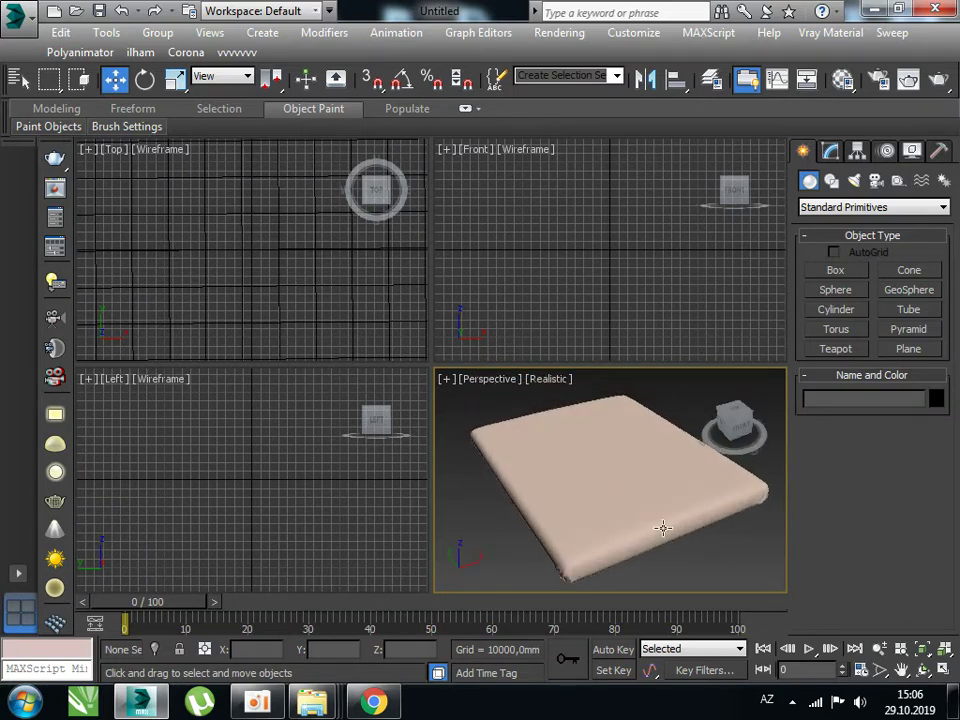
scroll(733, 544, down, 8)
drag(549, 375, 731, 542)
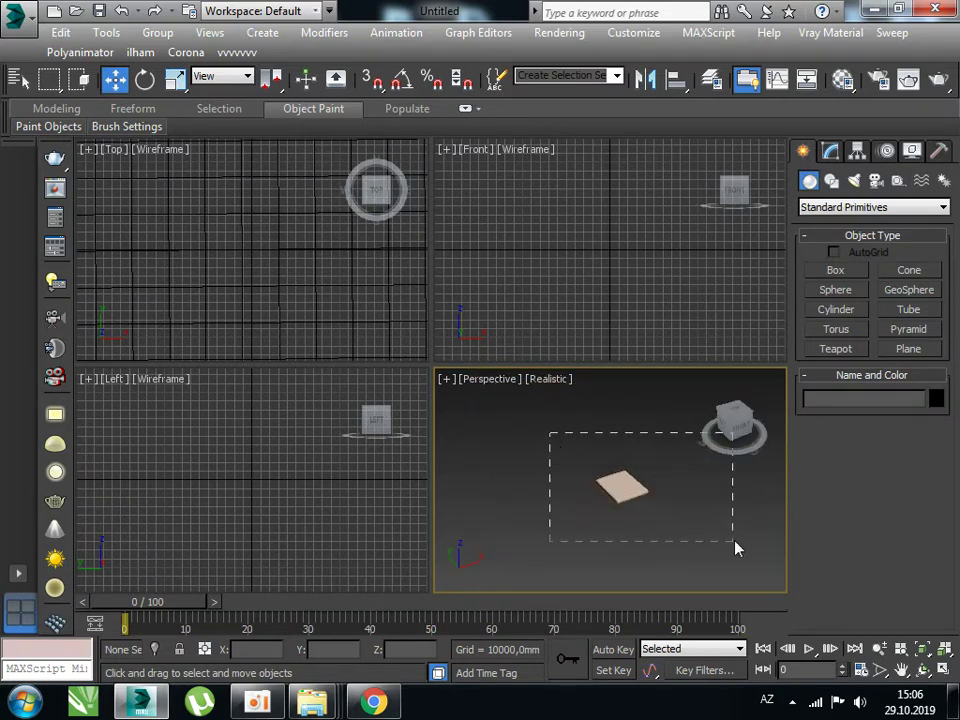
key(Delete)
key(g)
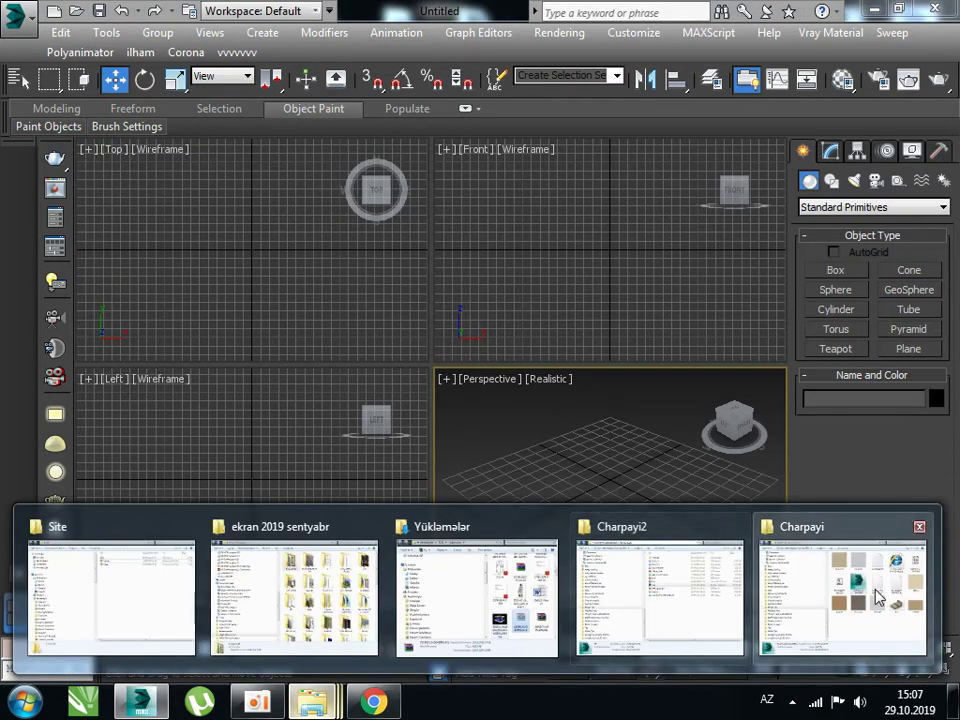
- Drop and merge the Bed Imperia MAX file a second time, then delete the merged object
mouse_move(312, 701)
click(875, 590)
mouse_move(592, 271)
mouse_down()
mouse_move(405, 705)
mouse_move(560, 488)
mouse_up()
click(614, 517)
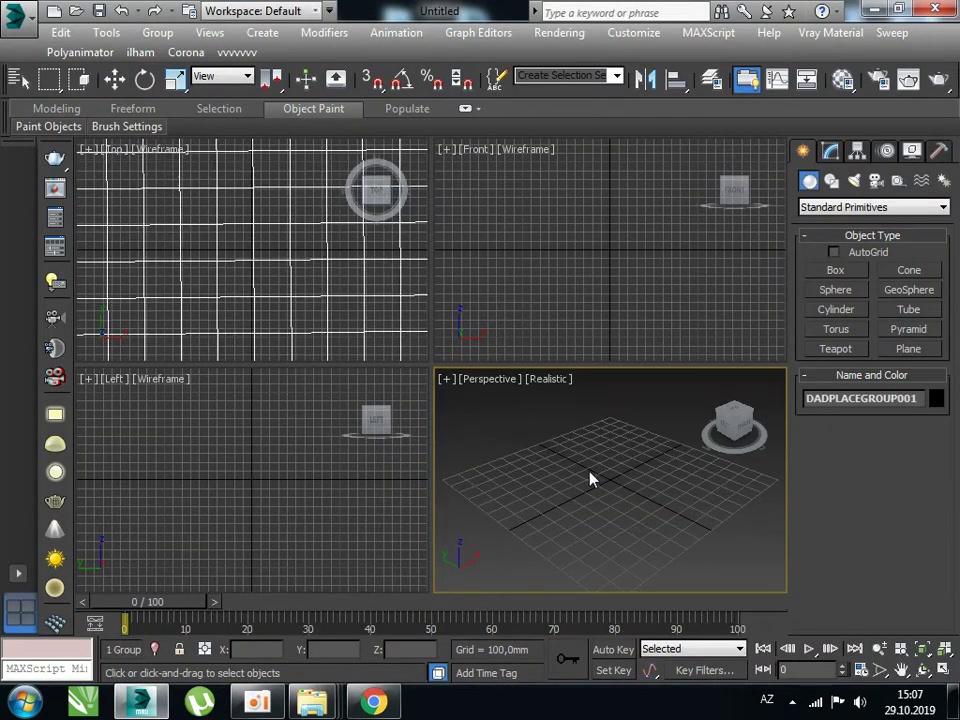
key(z)
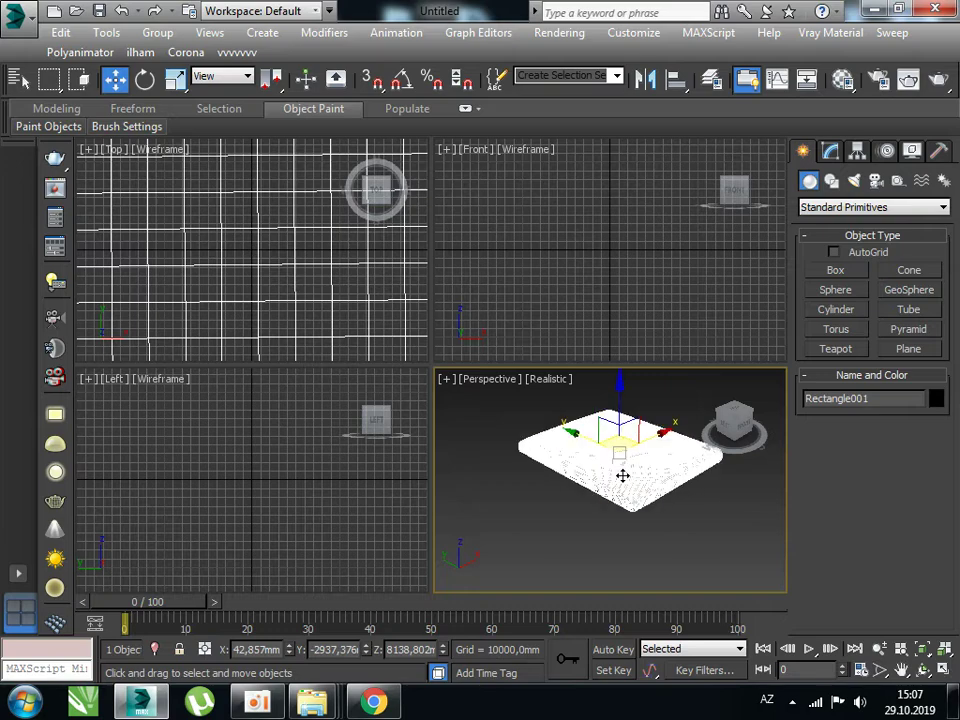
key(Delete)
key(alt+Tab)
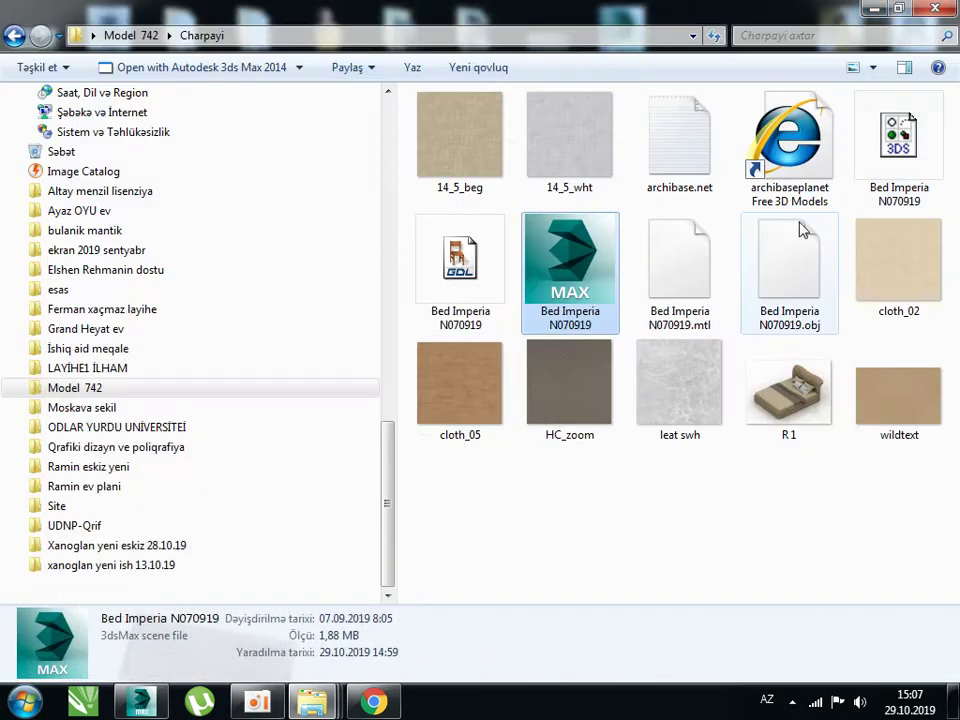
- Import Bed Imperia N070919.3ds into the viewport, maximize the Perspective view and orbit the bed
click(893, 173)
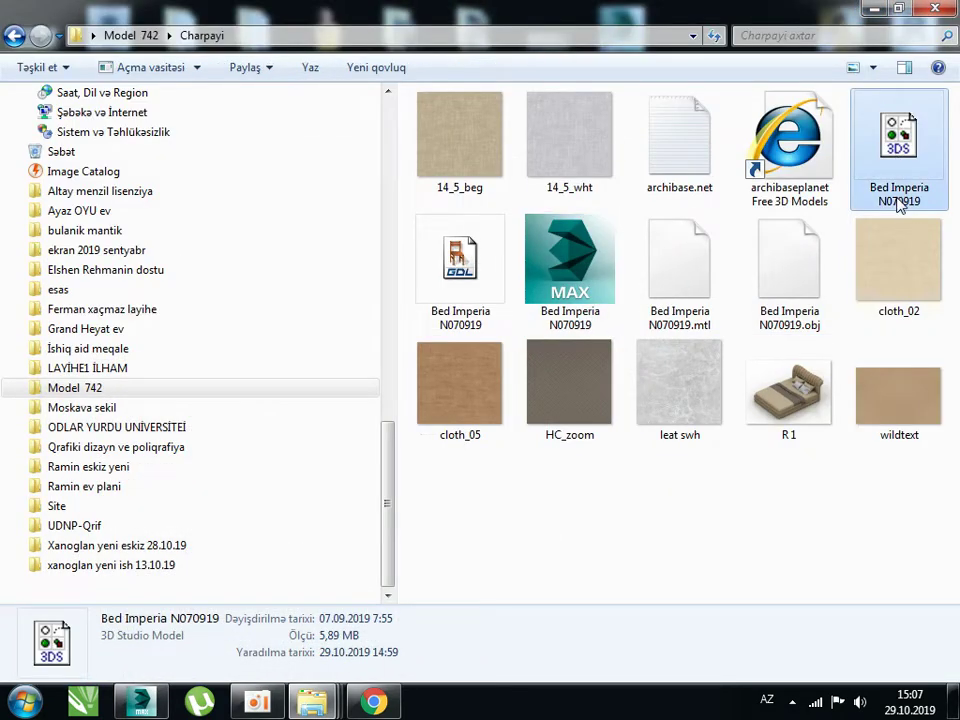
mouse_move(907, 163)
mouse_down()
mouse_move(604, 418)
mouse_move(598, 471)
mouse_up()
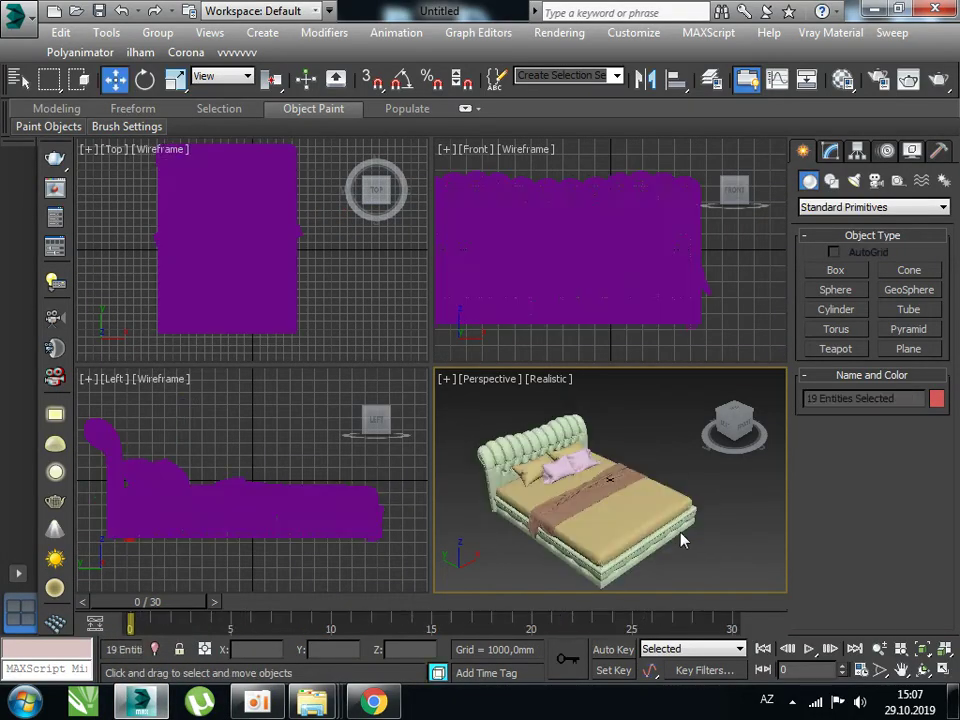
key(alt+w)
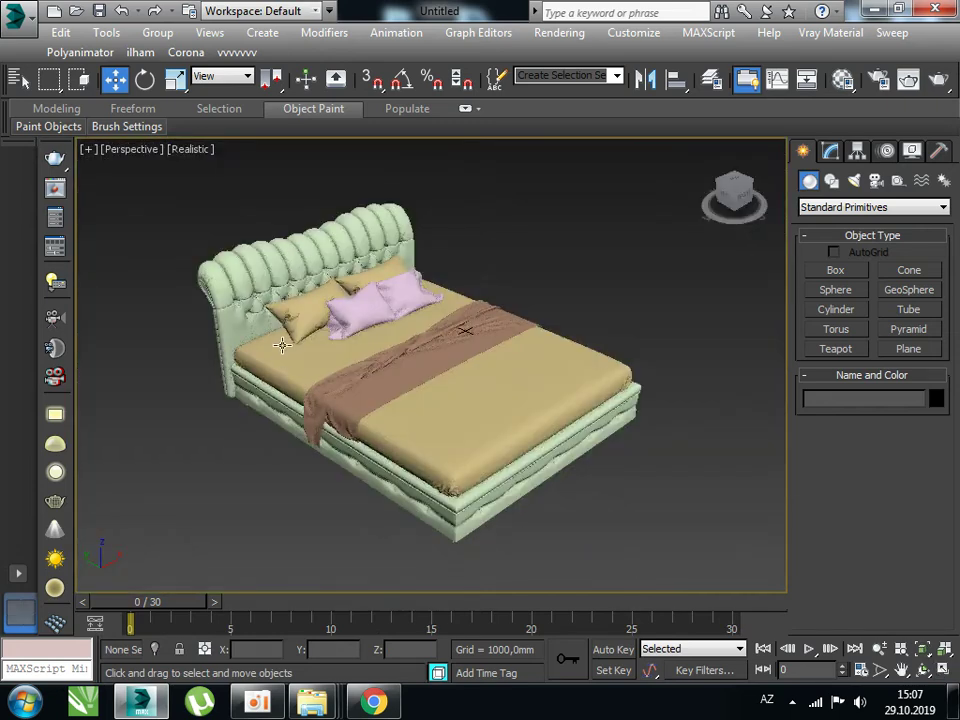
mouse_move(296, 342)
alt+middle_down()
mouse_move(161, 291)
mouse_move(336, 336)
mouse_move(368, 325)
mouse_move(470, 390)
alt+middle_up()
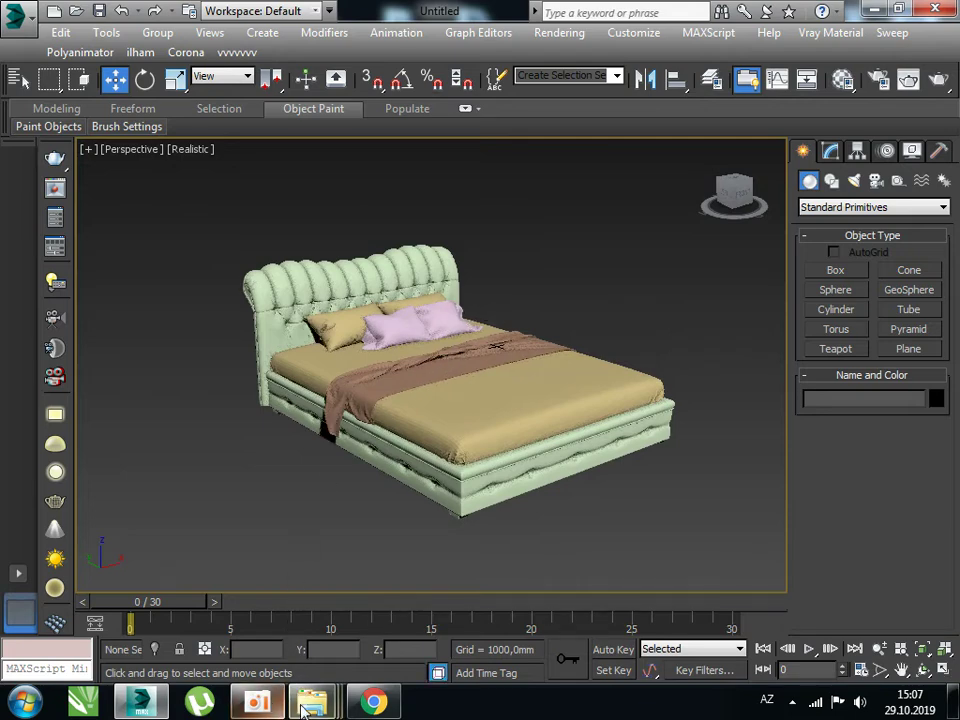
- Copy the Charpayi folder's full path from the Explorer address bar
mouse_move(312, 702)
click(840, 561)
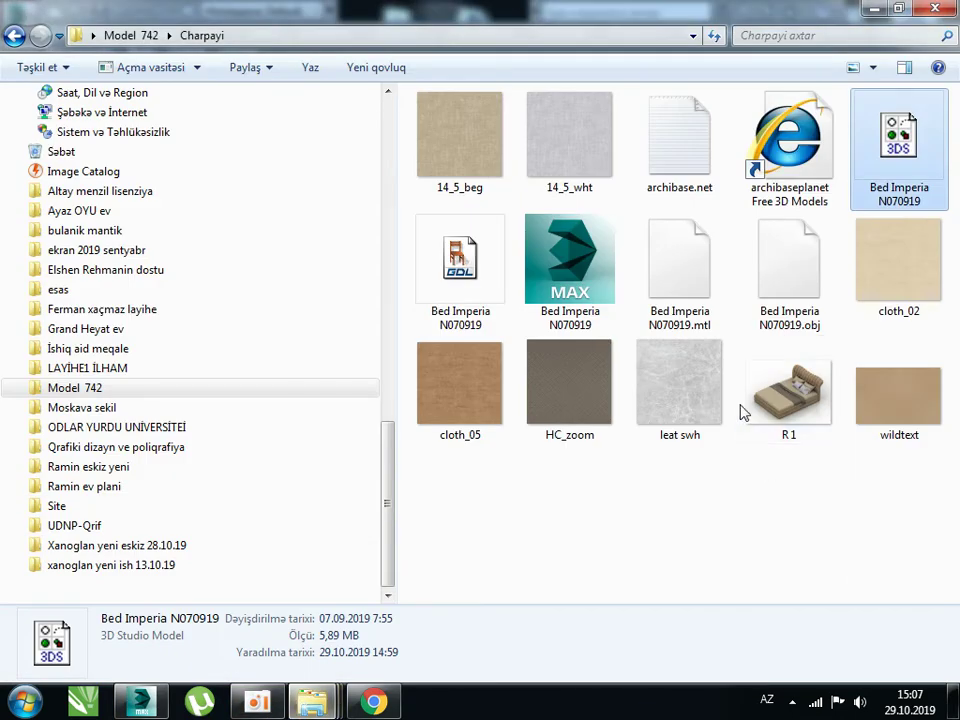
click(557, 263)
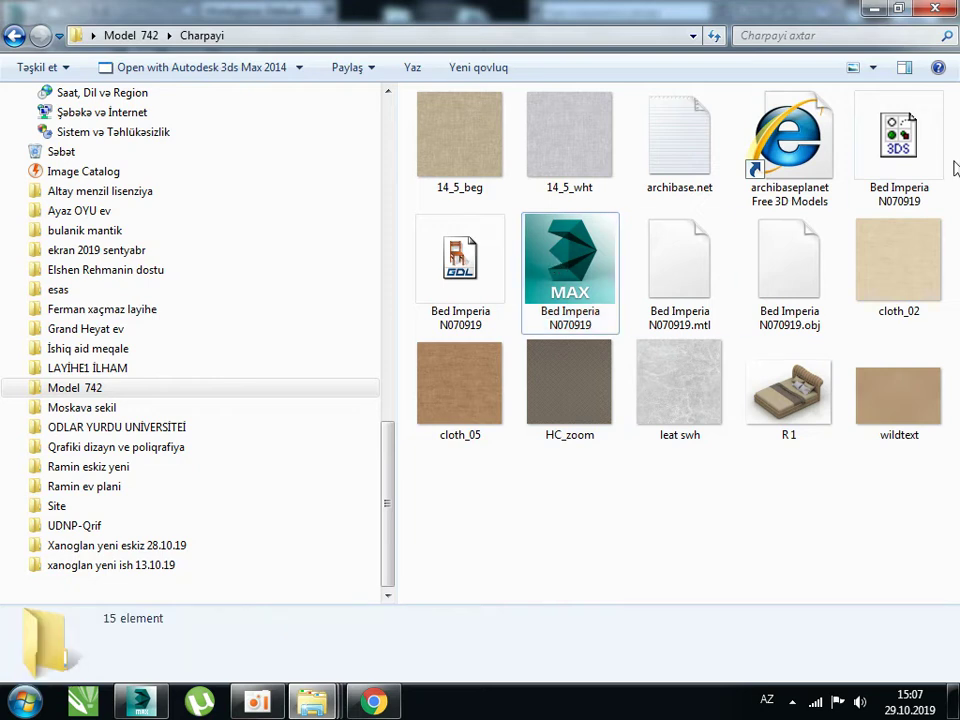
click(906, 161)
click(333, 35)
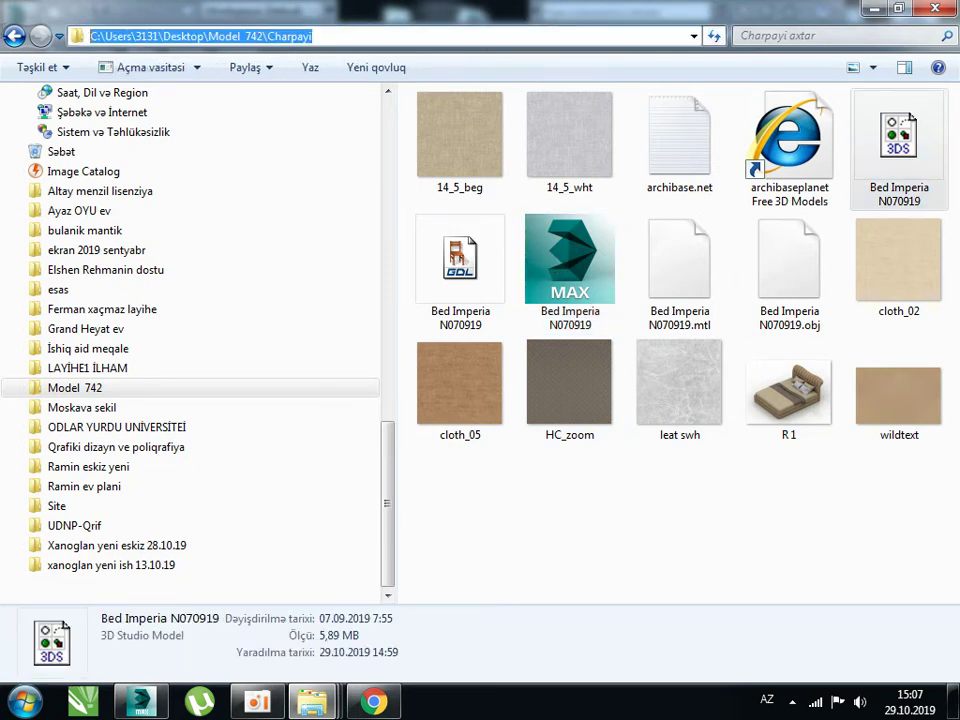
right_click(258, 37)
click(279, 96)
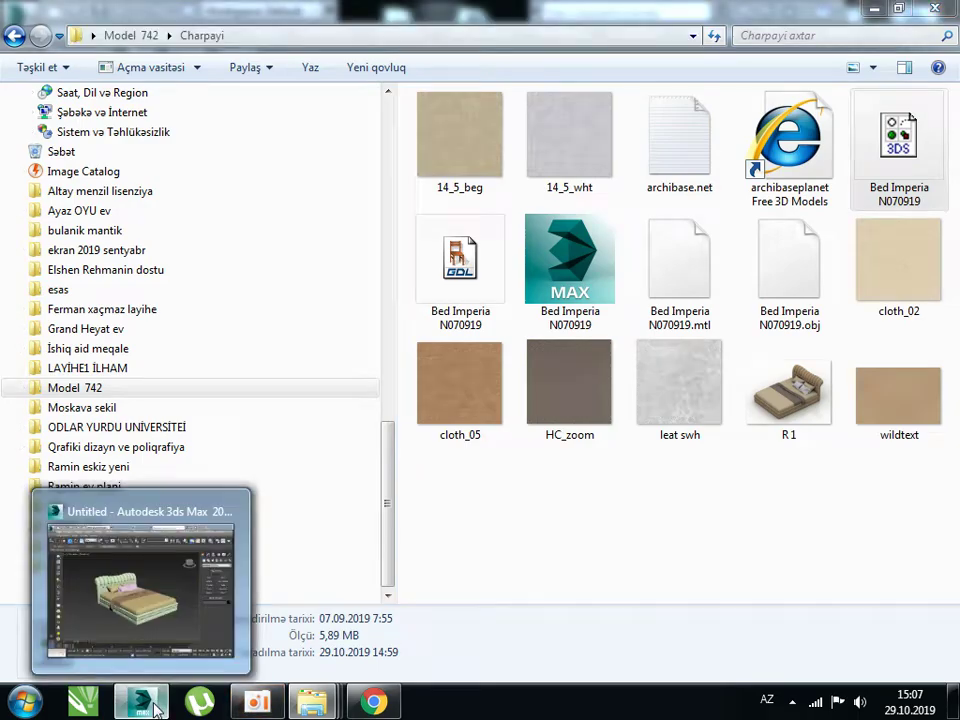
mouse_move(140, 701)
click(96, 622)
- Add the pasted Charpayi folder path under External Files in Configure User Paths and confirm with OK
click(657, 38)
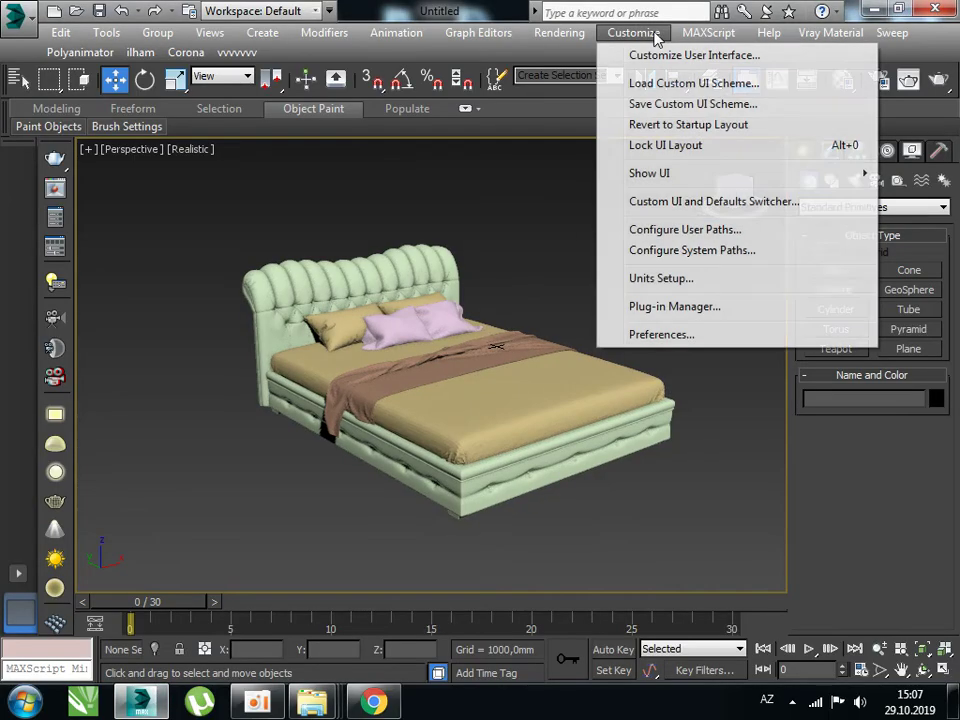
click(713, 234)
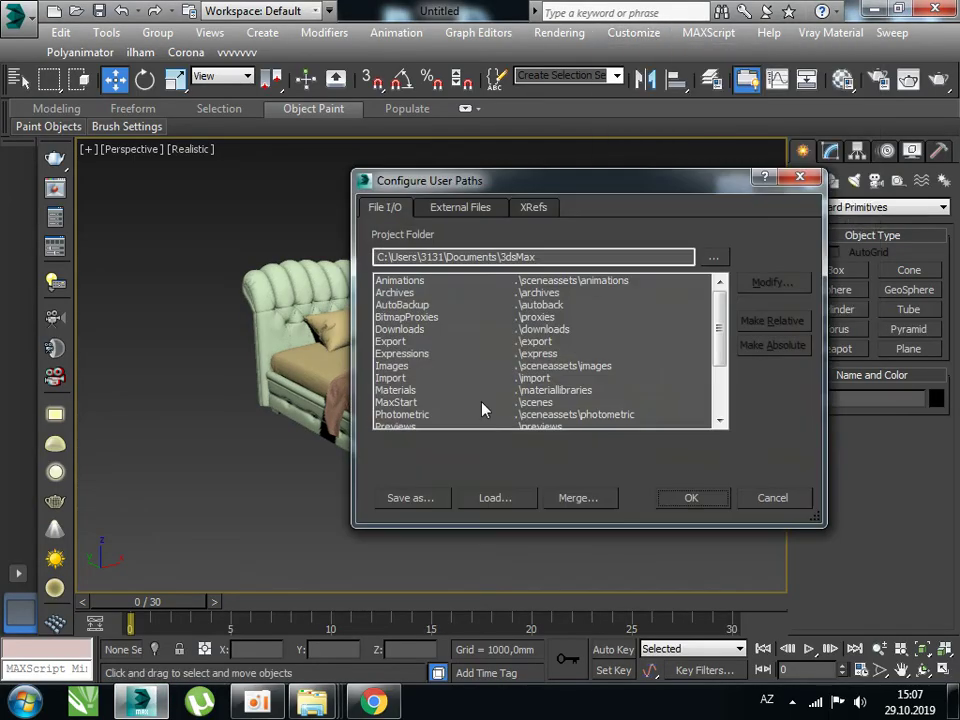
click(477, 209)
click(772, 299)
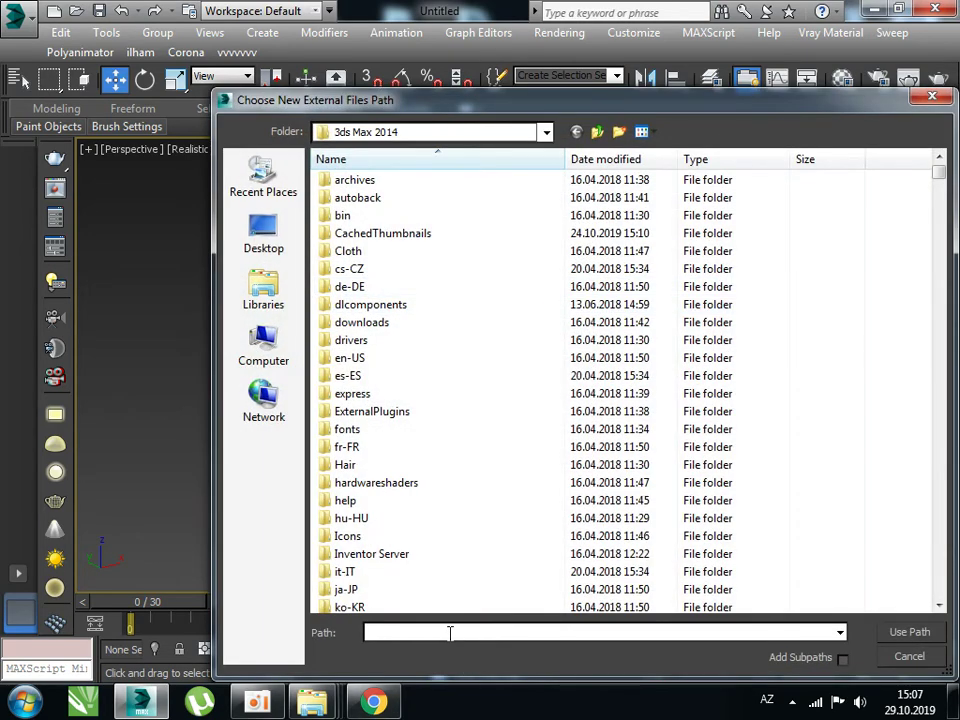
text(C:\Users\3131\Desktop\Model  742\Charpayi)
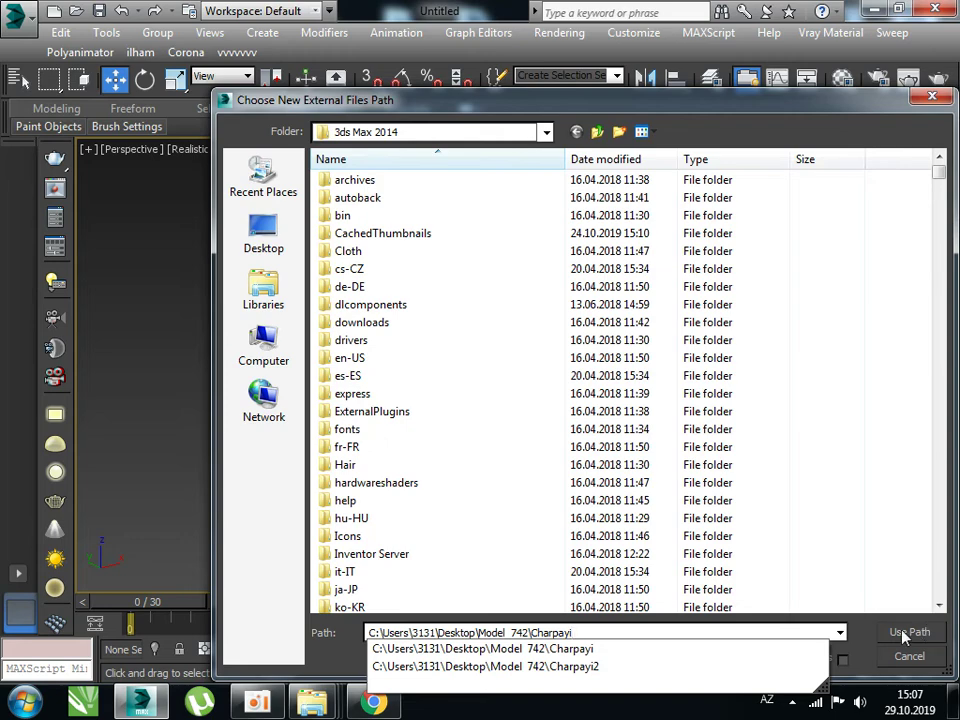
click(905, 636)
click(930, 100)
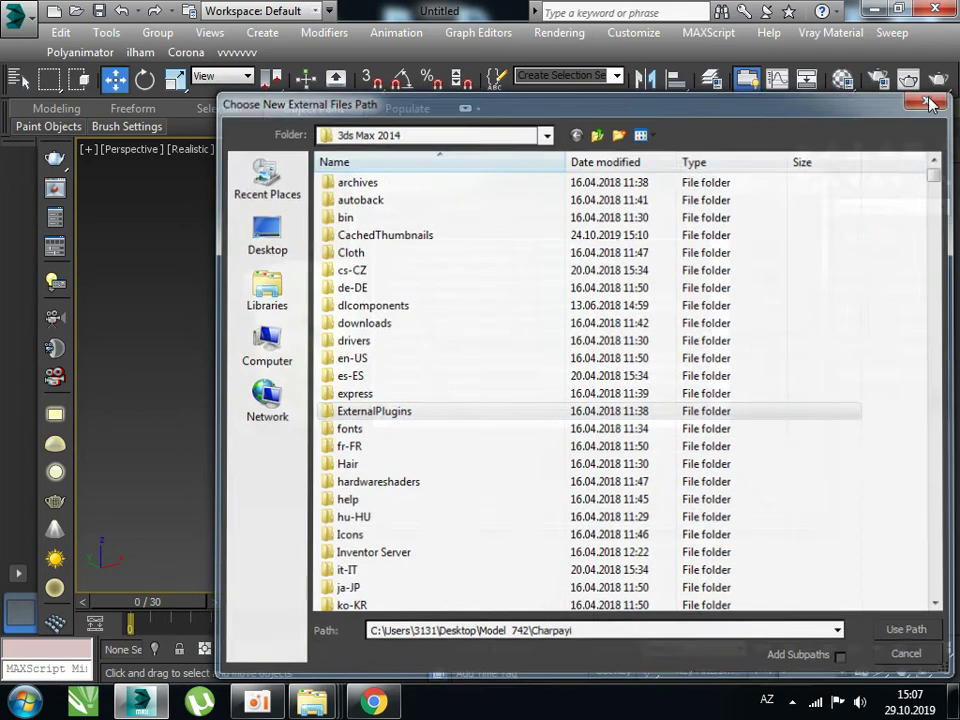
click(797, 178)
scroll(455, 323, down, 3)
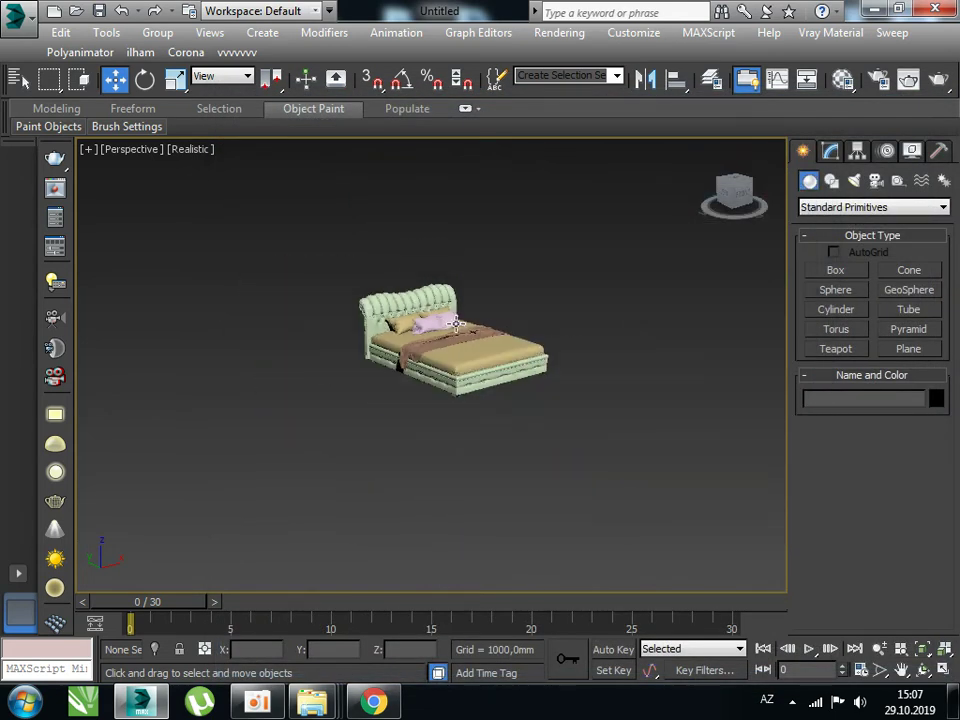
- Reset the scene from the application menu, choosing Don't Save and confirming with Yes
click(14, 14)
click(75, 146)
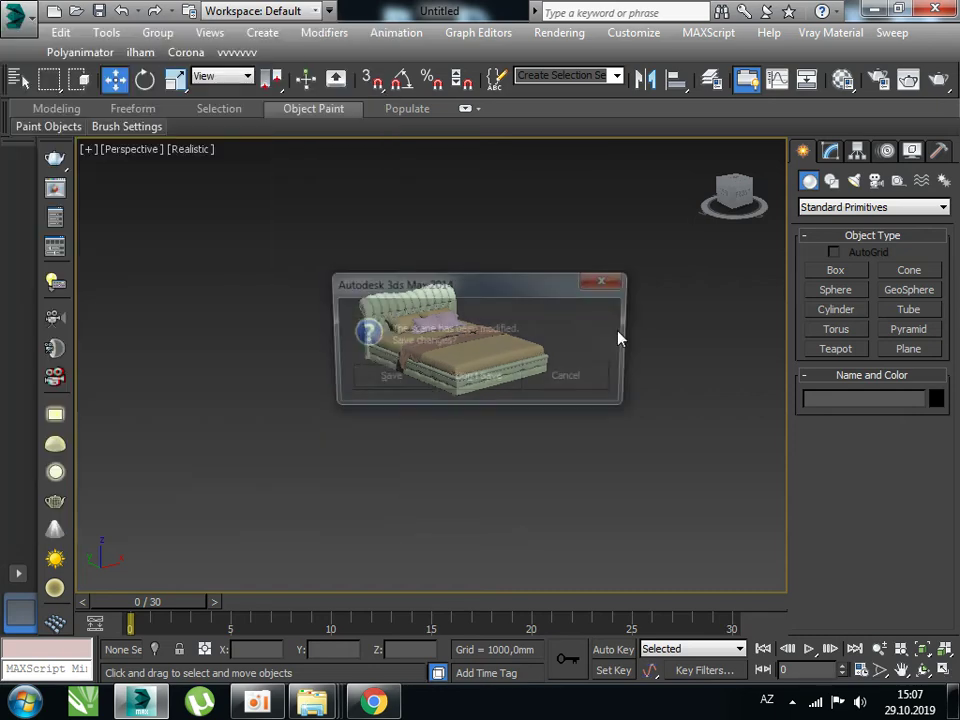
click(482, 385)
click(428, 389)
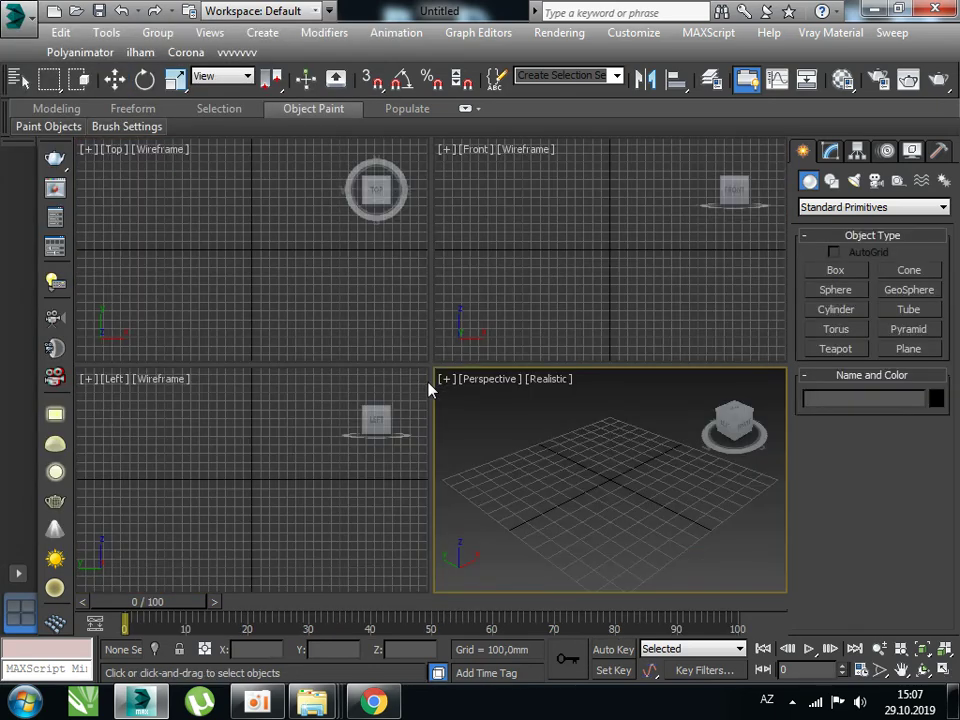